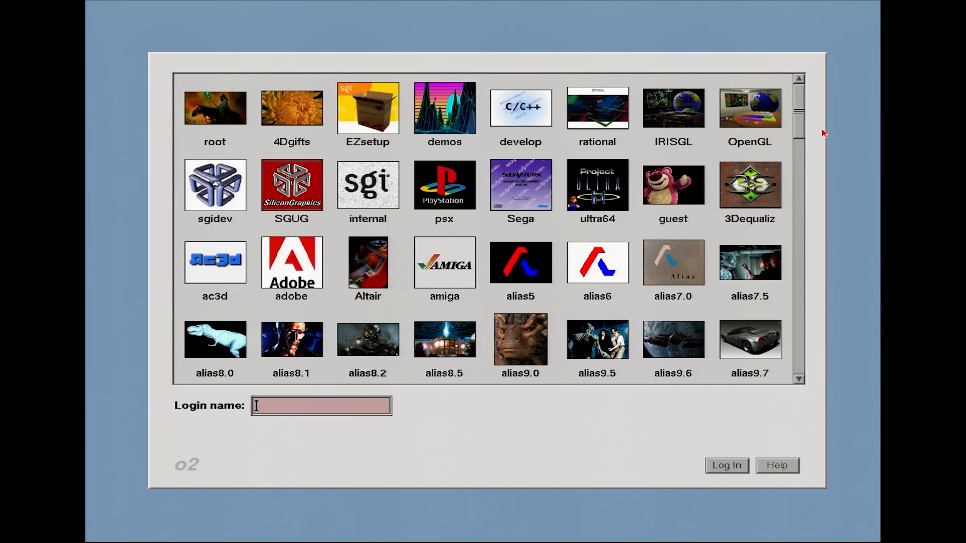
Log in to the workstation with the softimage account, leaving the password empty
drag(799, 124, 801, 246)
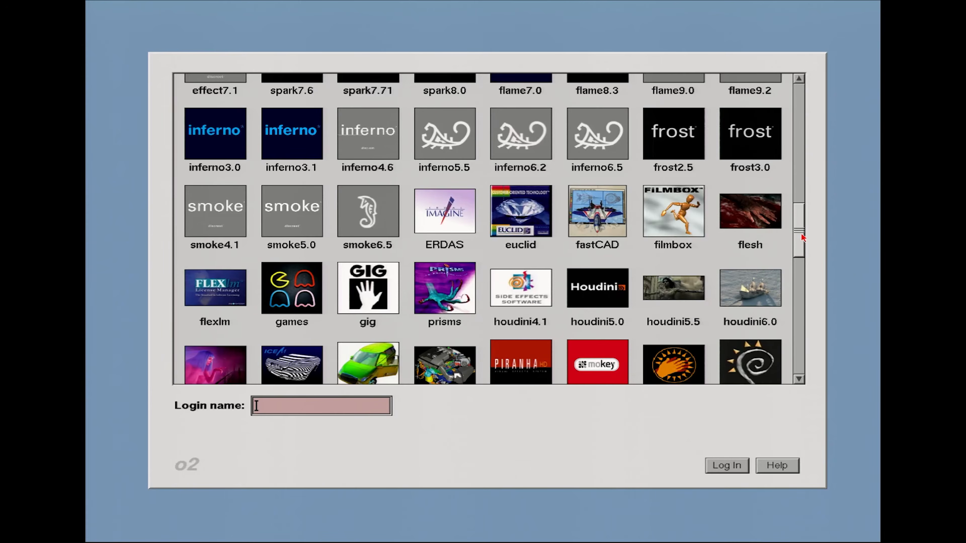
drag(801, 238, 799, 238)
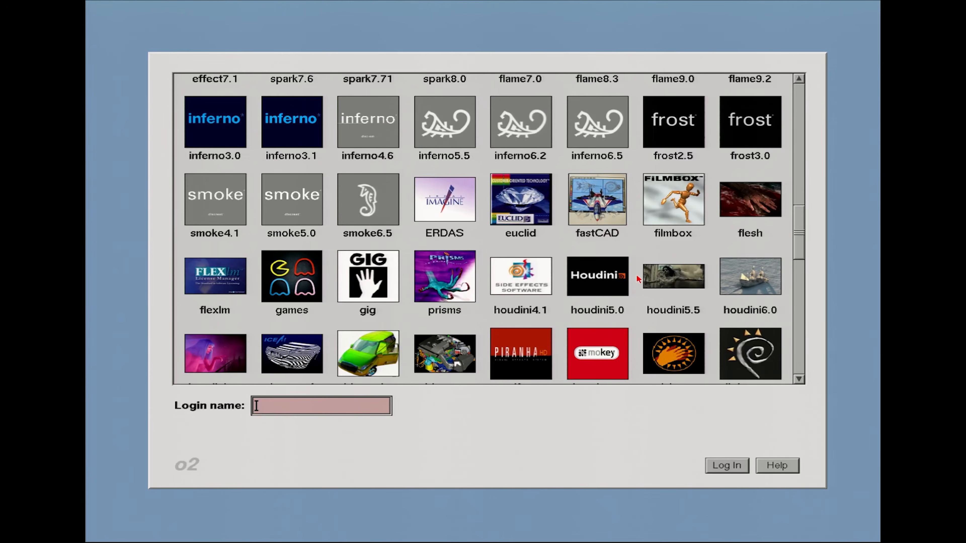
drag(799, 236, 800, 252)
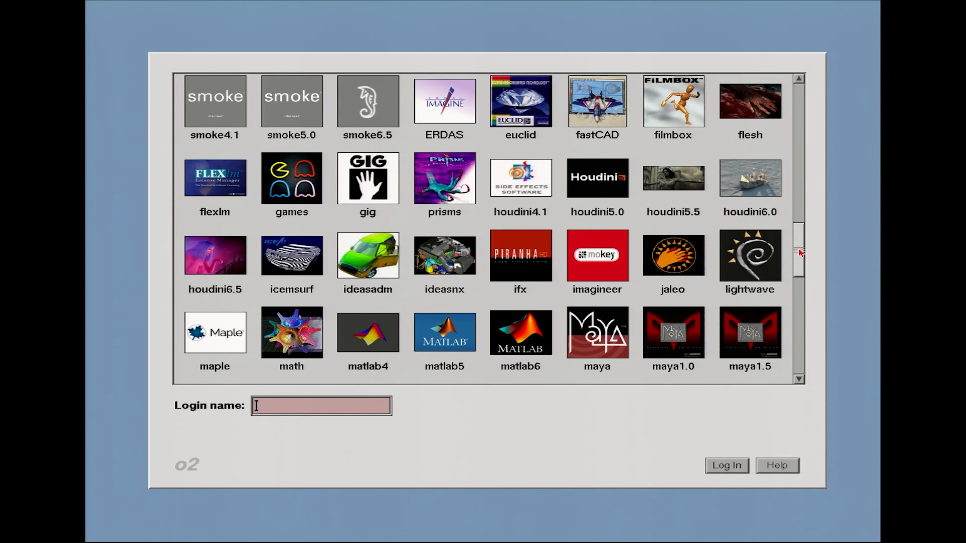
drag(801, 252, 801, 320)
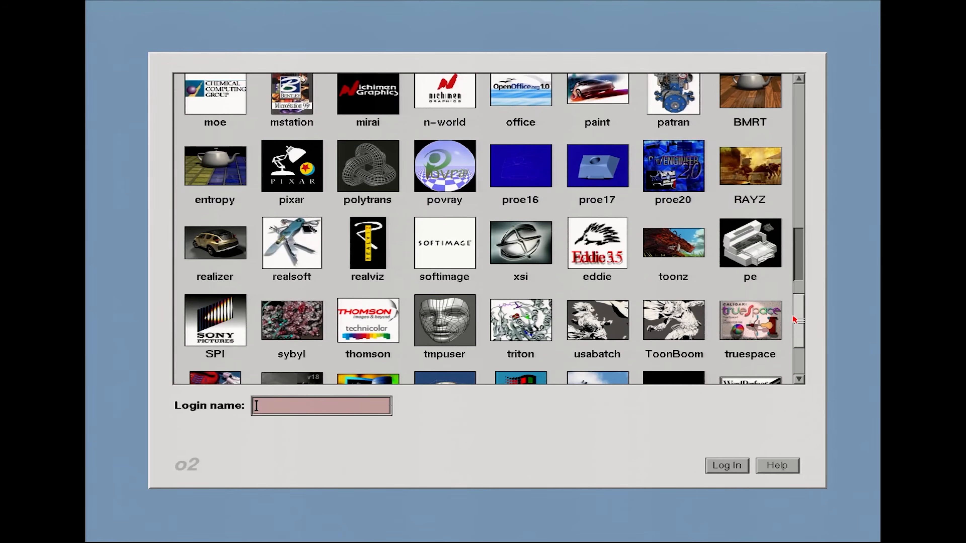
click(431, 259)
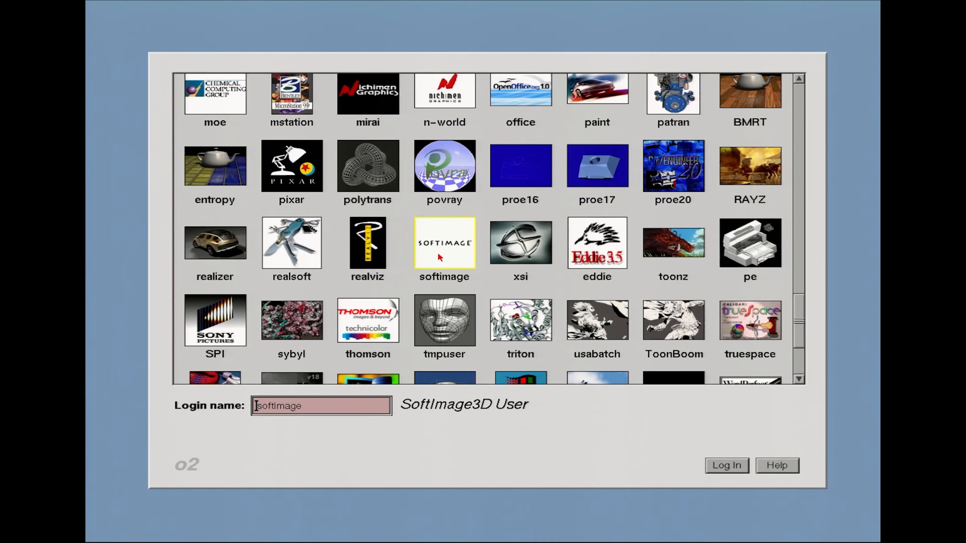
click(736, 465)
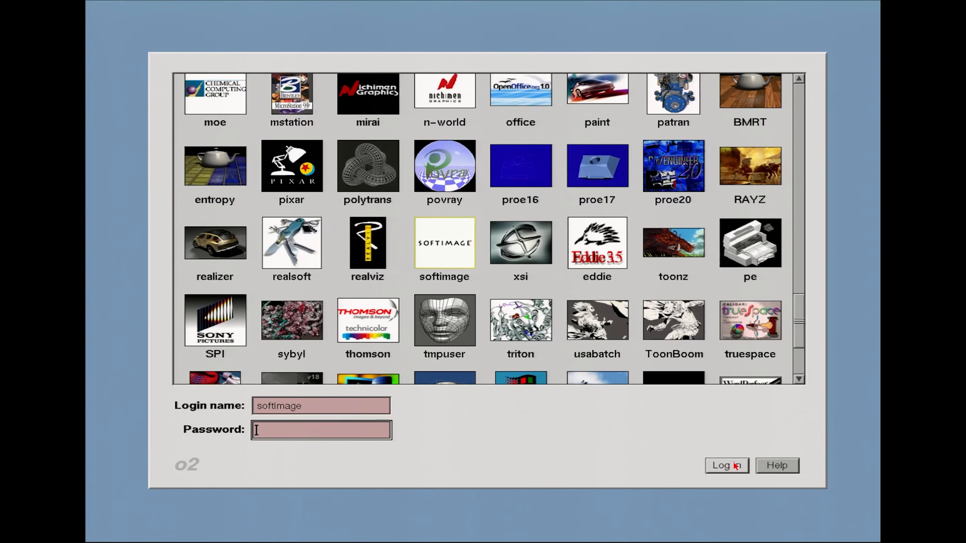
click(737, 465)
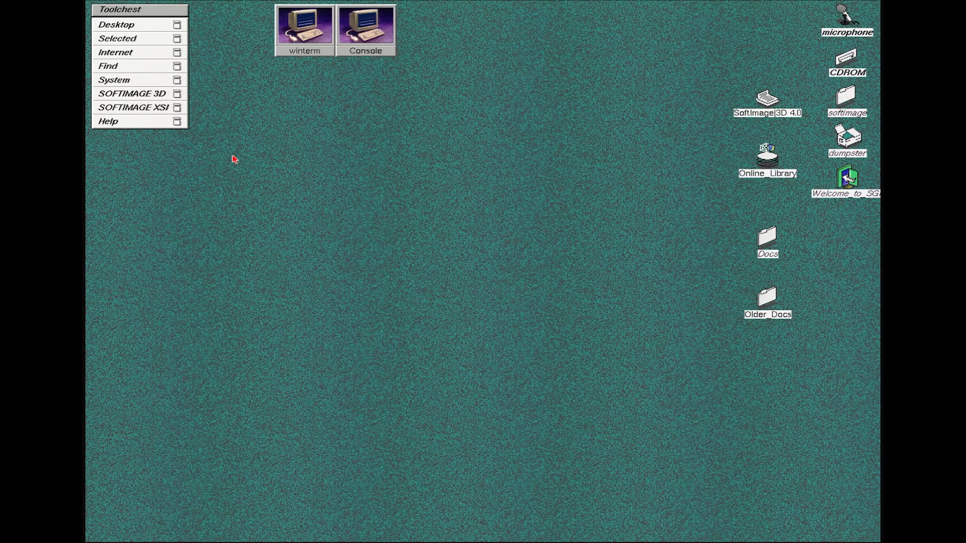
Launch SI|3D Extreme from the Soft3D_3.9.2 release of SOFTIMAGE 3D
click(144, 108)
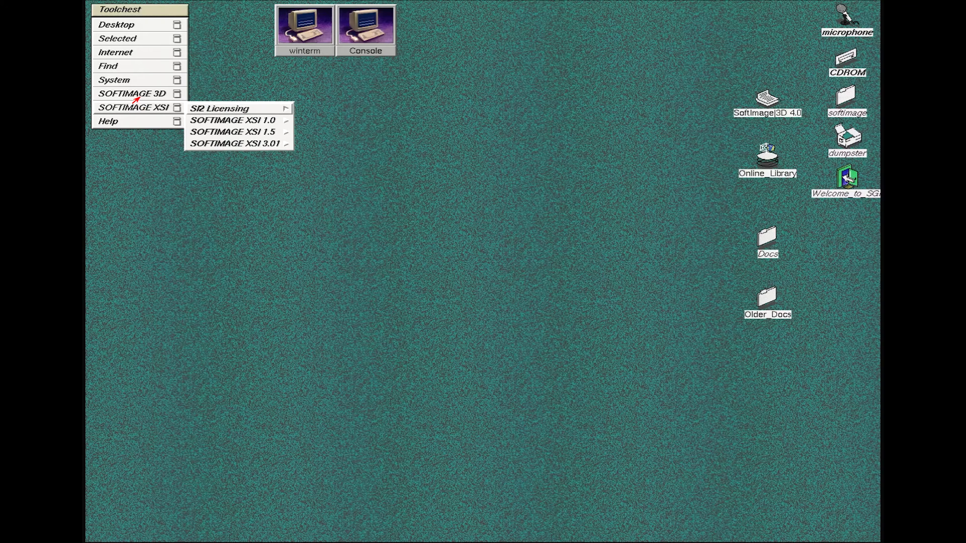
mouse_move(137, 98)
mouse_move(220, 108)
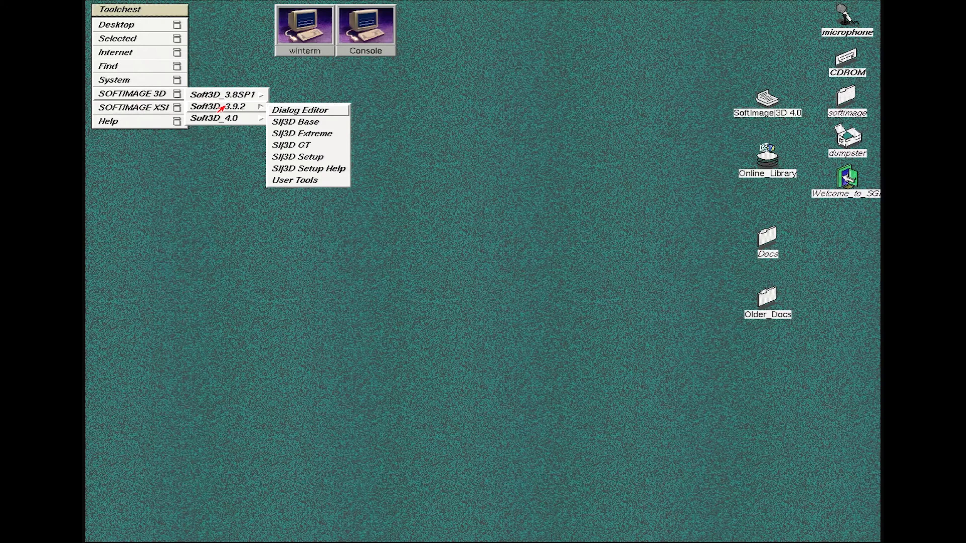
click(309, 134)
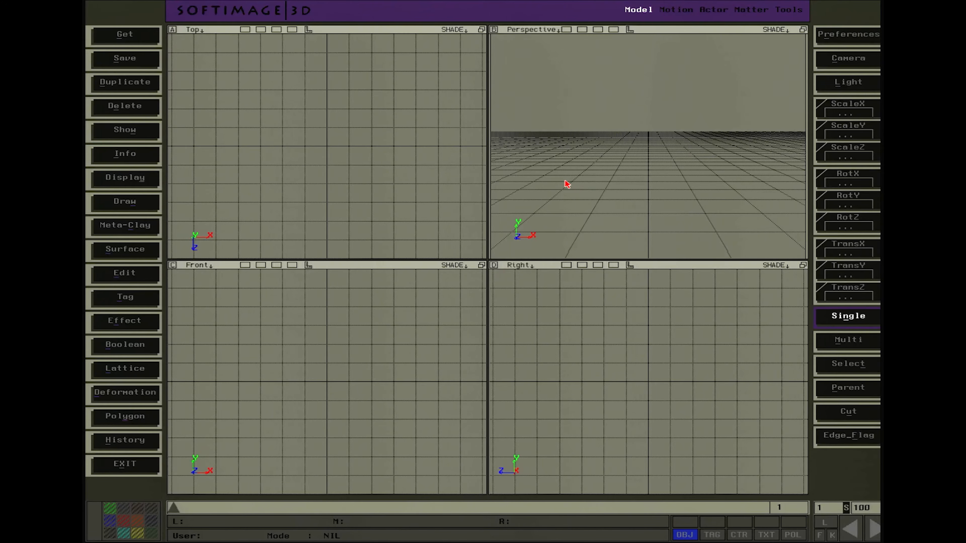
Resize the four views to enlarge the Perspective view slightly, and try maximizing and restoring individual views
mouse_move(489, 259)
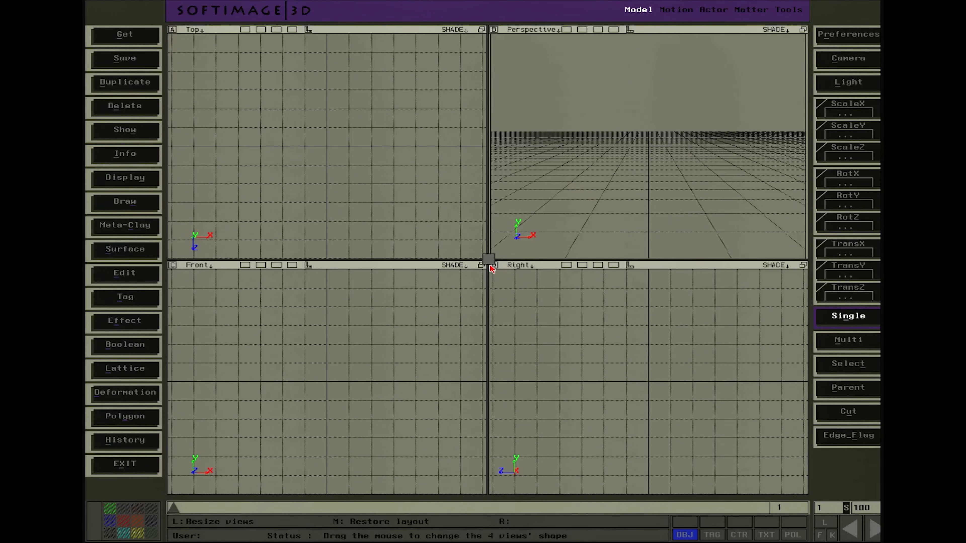
drag(491, 267, 471, 282)
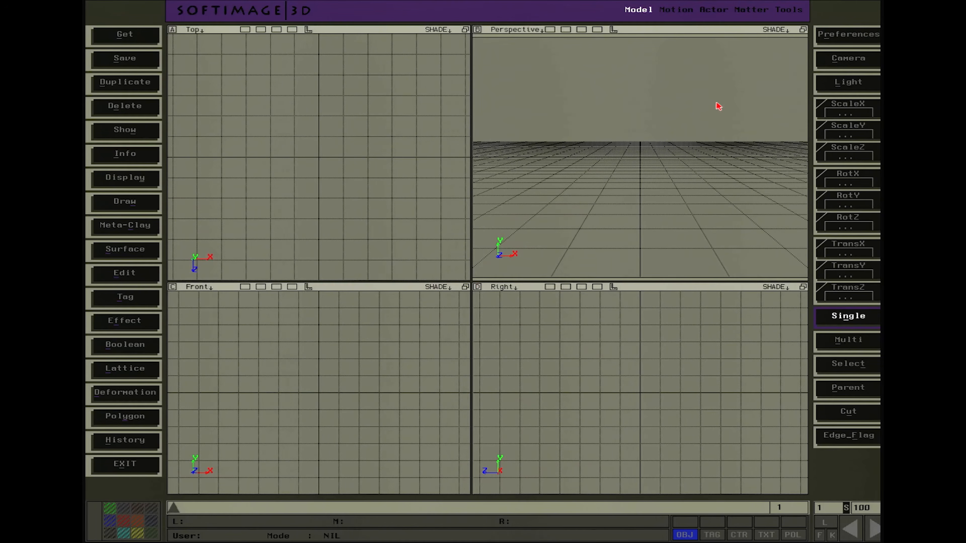
click(803, 30)
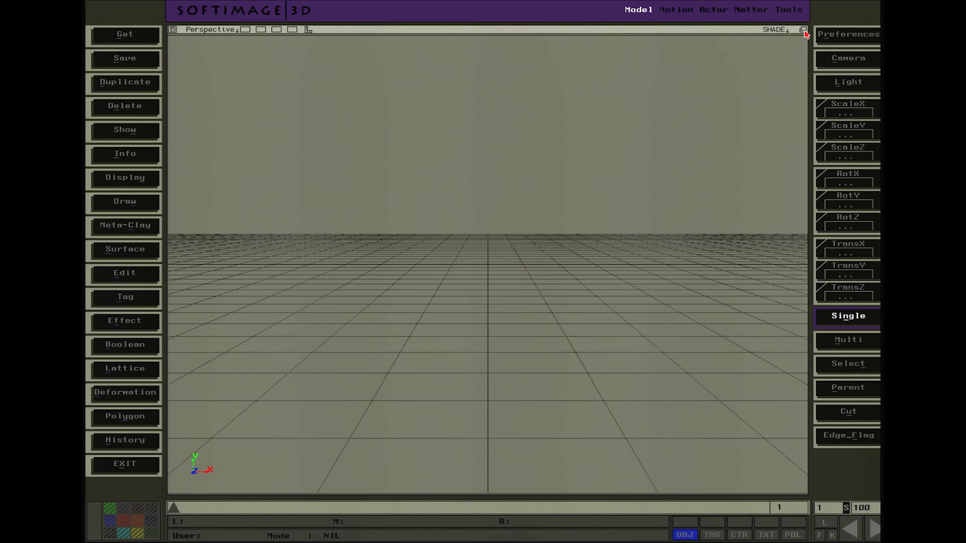
click(804, 30)
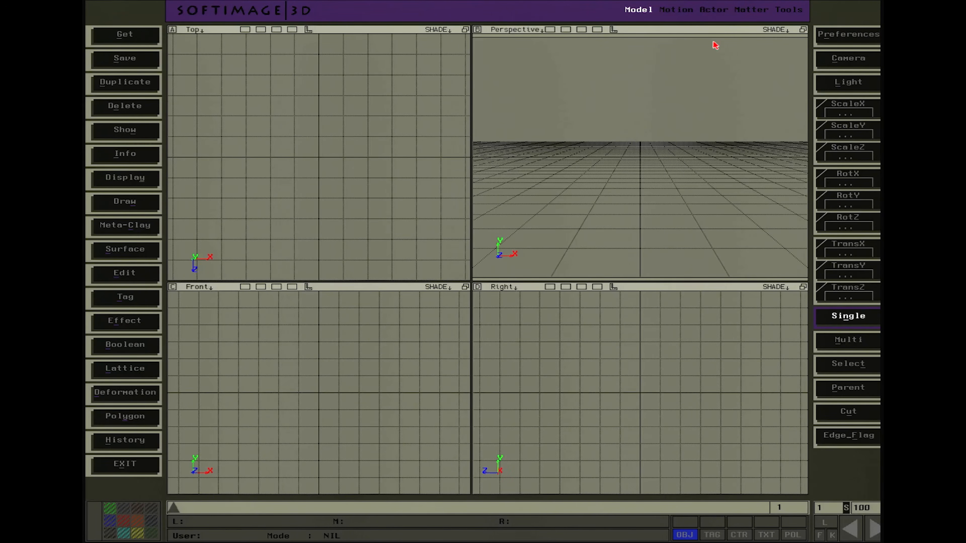
click(465, 30)
Try zooming, orbiting and dollying the camera in the Perspective view, and check the list of camera commands
key(k)
key(z)
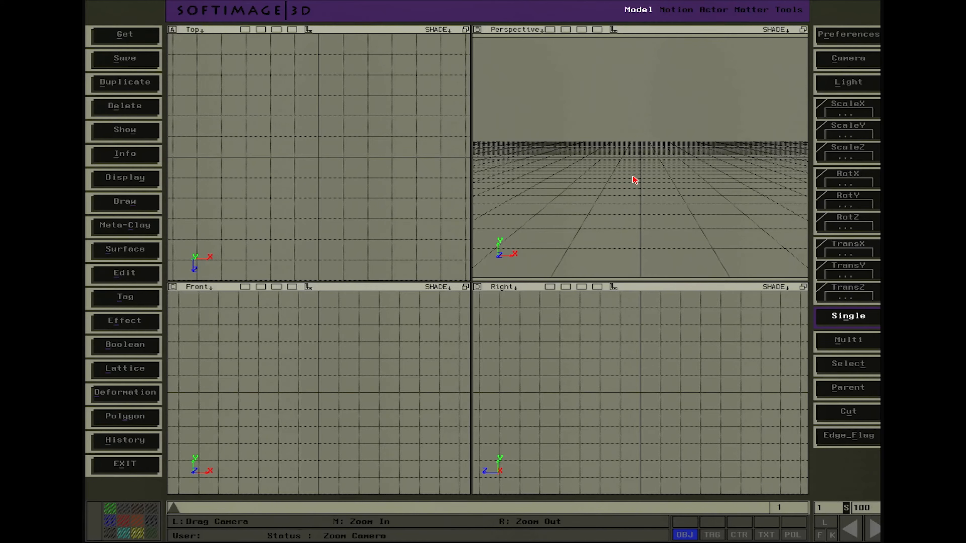
mouse_move(641, 182)
mouse_down()
mouse_move(638, 190)
mouse_move(662, 195)
mouse_move(615, 186)
mouse_move(641, 185)
mouse_move(637, 200)
mouse_move(625, 183)
mouse_move(640, 191)
mouse_move(643, 181)
mouse_move(615, 186)
mouse_move(643, 198)
mouse_move(597, 186)
mouse_move(647, 183)
mouse_move(701, 162)
mouse_move(616, 198)
mouse_move(722, 84)
mouse_move(671, 145)
mouse_move(649, 230)
mouse_move(644, 191)
mouse_up()
key(o)
key(p)
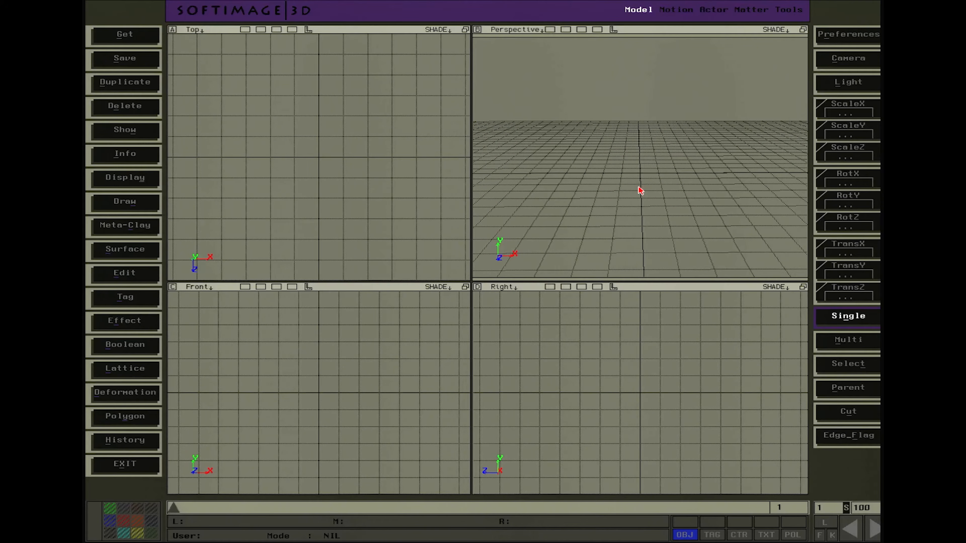
key(d)
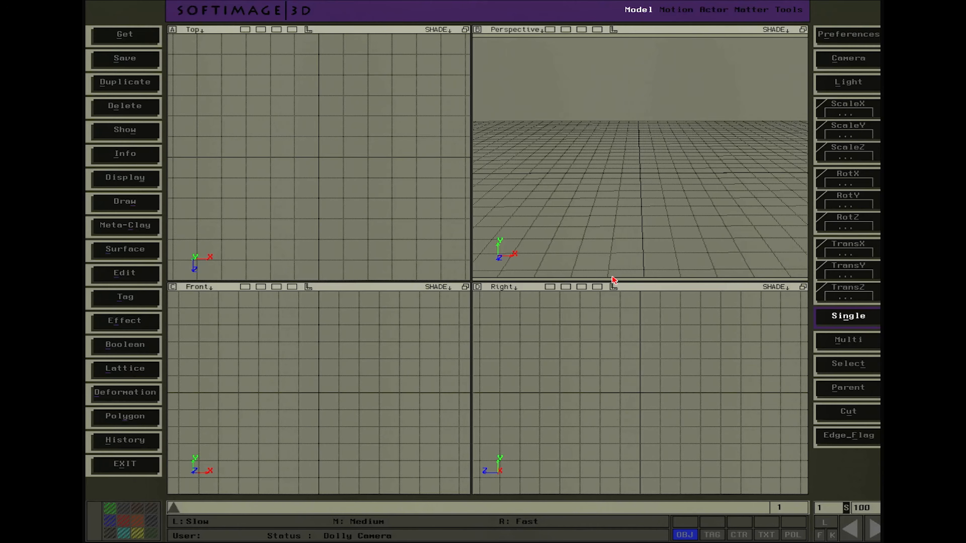
drag(642, 172, 698, 175)
click(837, 58)
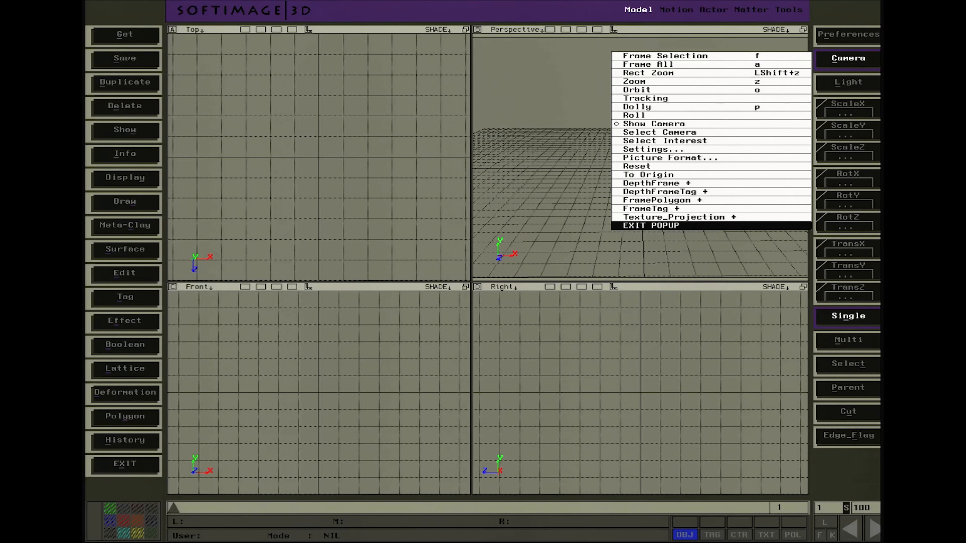
click(651, 225)
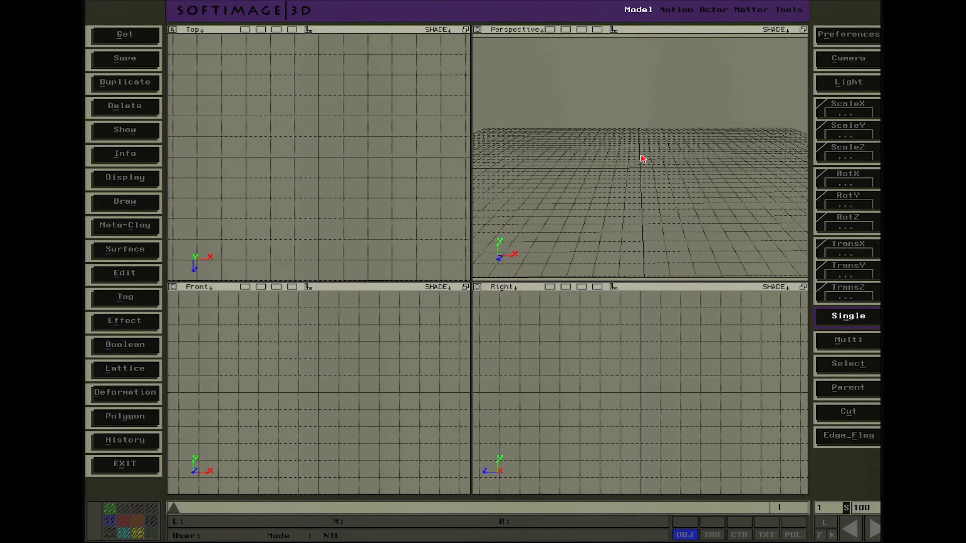
Pan and zoom the Perspective camera in and out several times, and reset the camera
key(z)
mouse_move(668, 162)
mouse_down()
mouse_move(658, 176)
mouse_move(681, 159)
mouse_move(654, 162)
mouse_move(666, 149)
mouse_move(659, 162)
mouse_up()
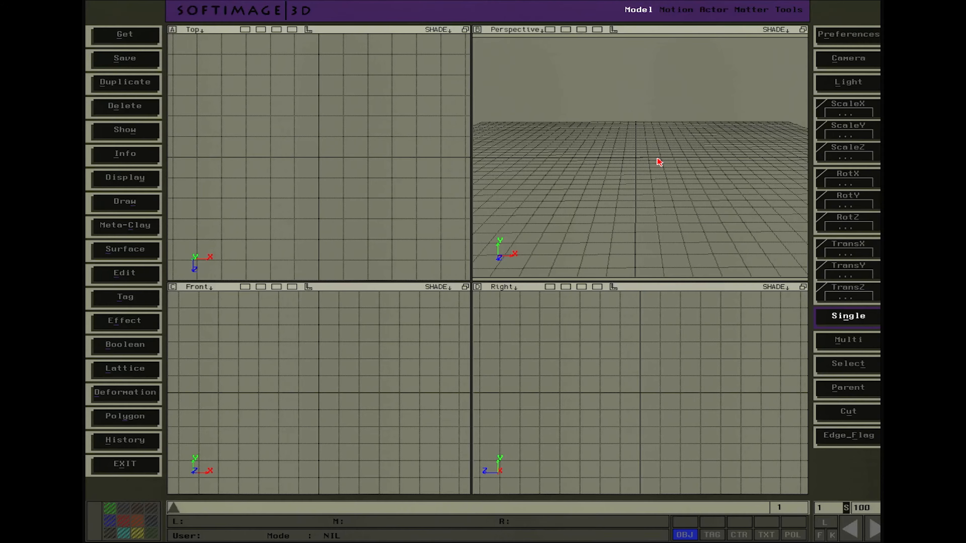
key(z)
mouse_move(643, 173)
mouse_down()
mouse_move(659, 186)
mouse_move(643, 189)
mouse_up()
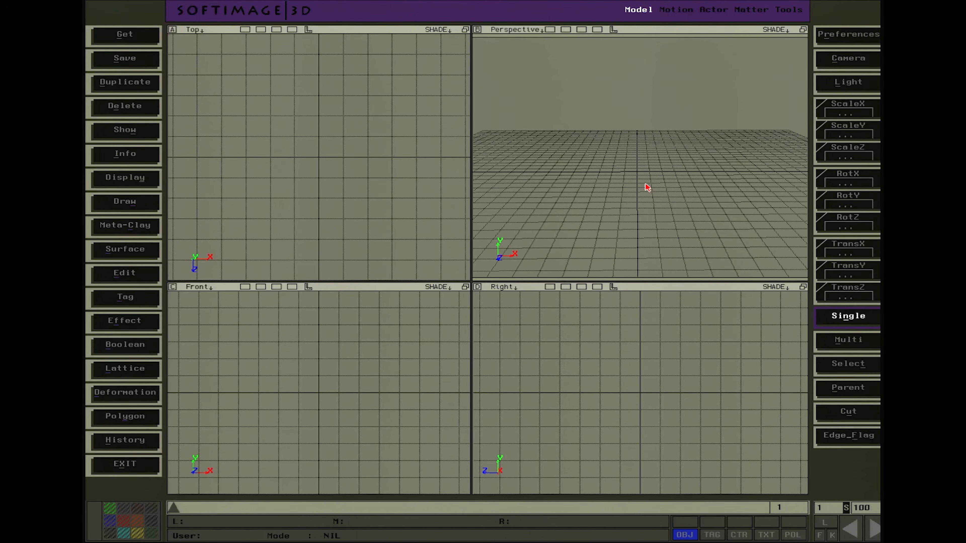
middle_click(645, 179)
right_click(647, 179)
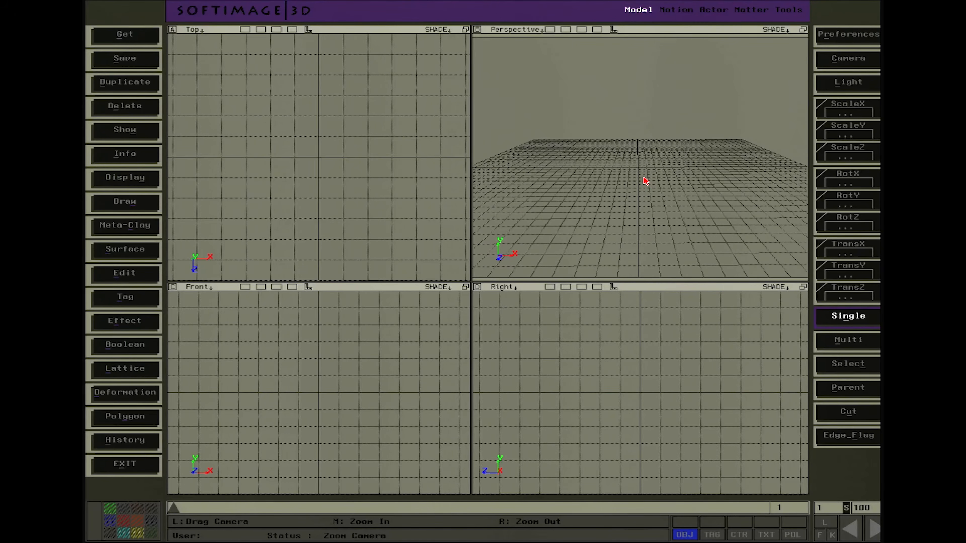
middle_click(643, 177)
right_click(639, 178)
middle_click(639, 178)
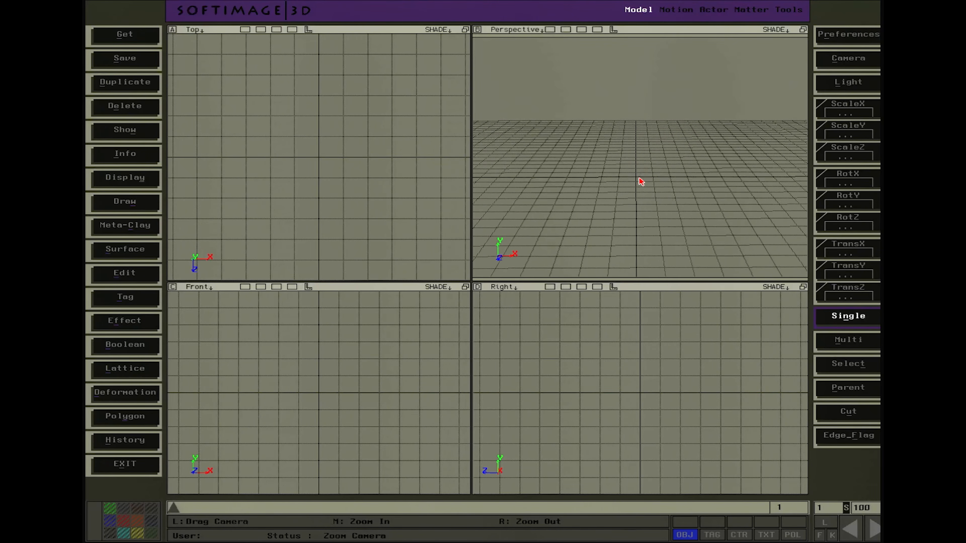
right_click(641, 181)
middle_click(641, 180)
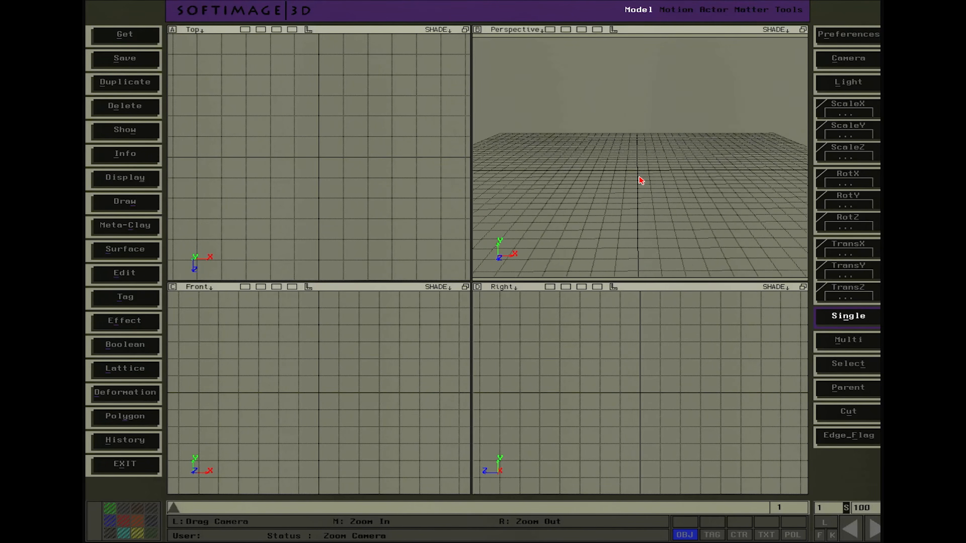
middle_click(640, 181)
right_click(641, 181)
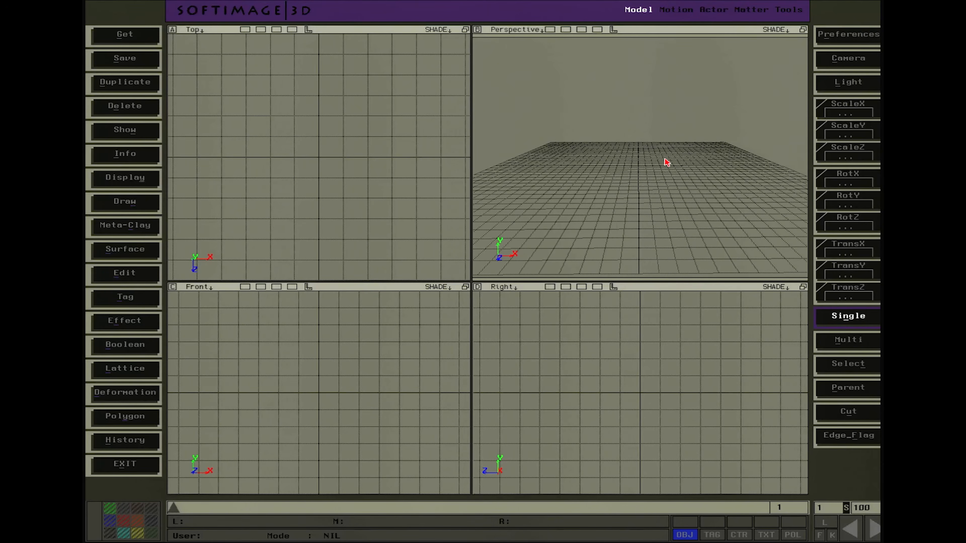
click(848, 59)
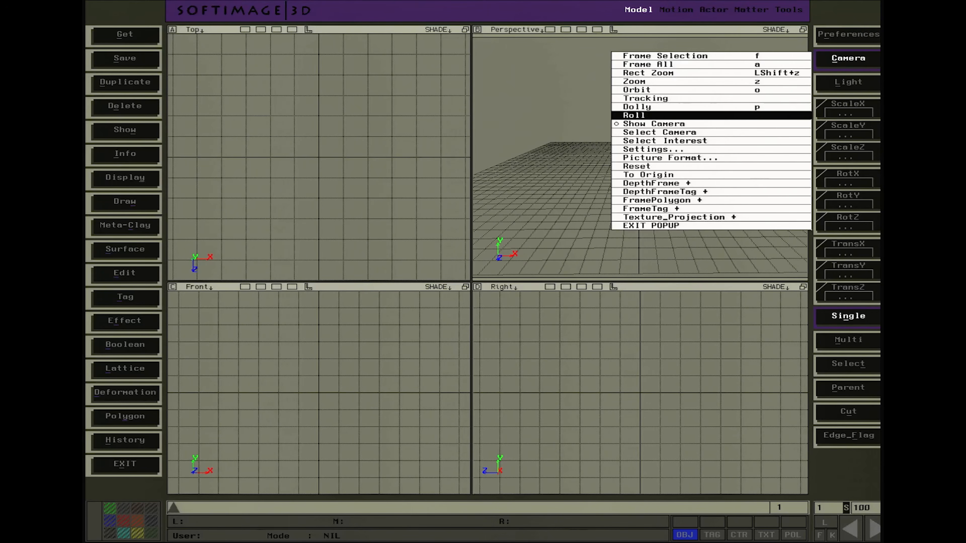
click(712, 166)
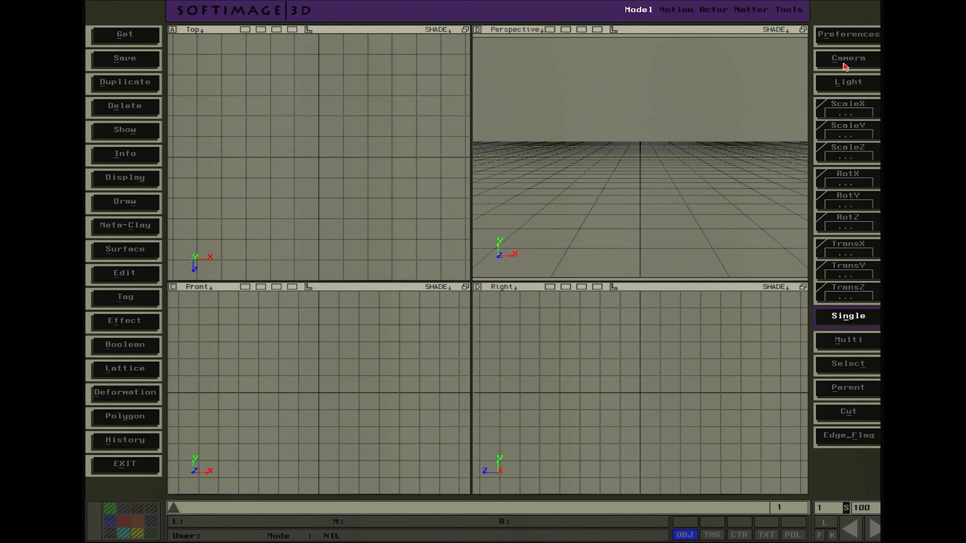
Store two different Perspective camera positions in the view's first and second memory slots
key(z)
drag(669, 154, 647, 172)
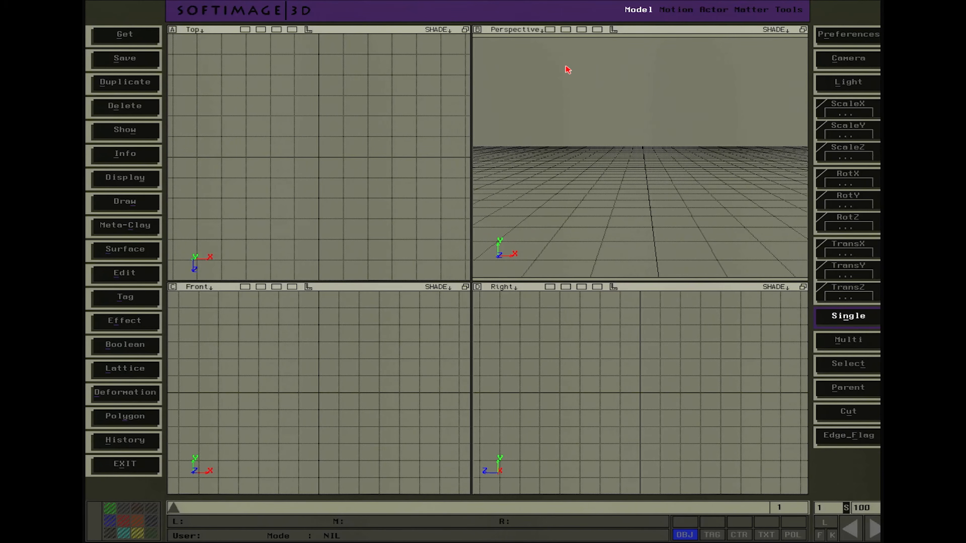
click(550, 30)
key(z)
drag(670, 183, 710, 186)
key(o)
key(d)
click(570, 30)
Recall the first and second stored Perspective camera positions and clear both memory slots
click(551, 31)
click(567, 30)
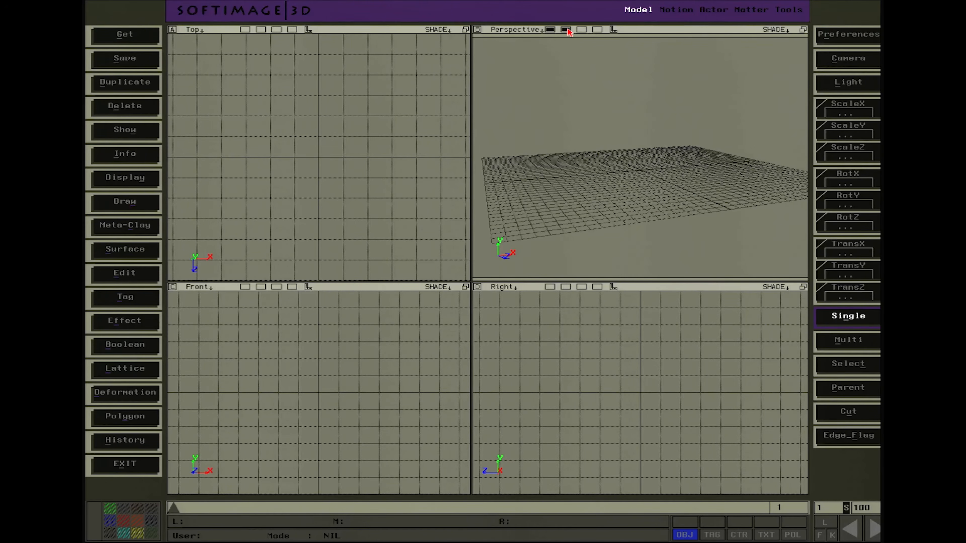
click(564, 30)
click(550, 30)
Pan, zoom and orbit the Perspective camera to look down on the ground grid from nearly straight ahead
key(z)
drag(673, 187, 666, 198)
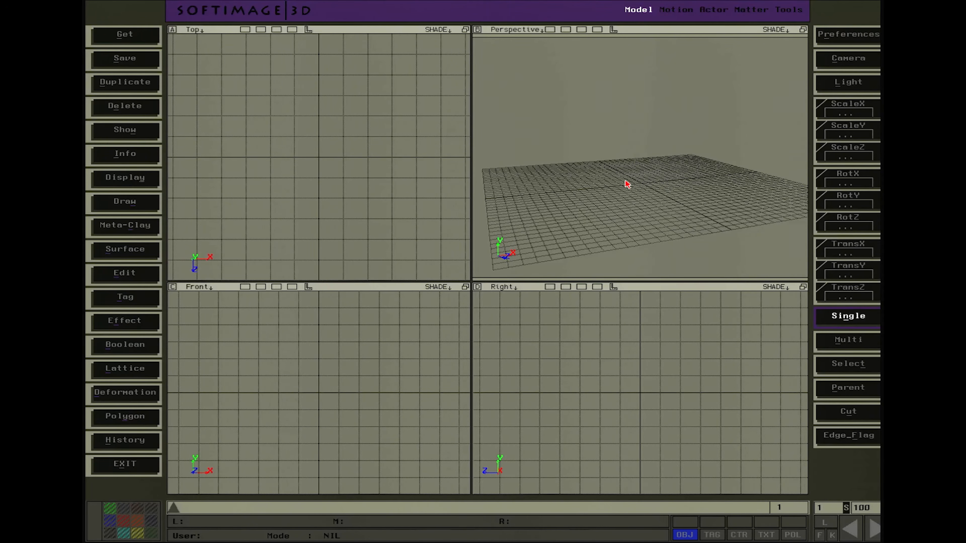
key(z)
drag(665, 191, 642, 202)
key(o)
key(o)
drag(644, 197, 657, 200)
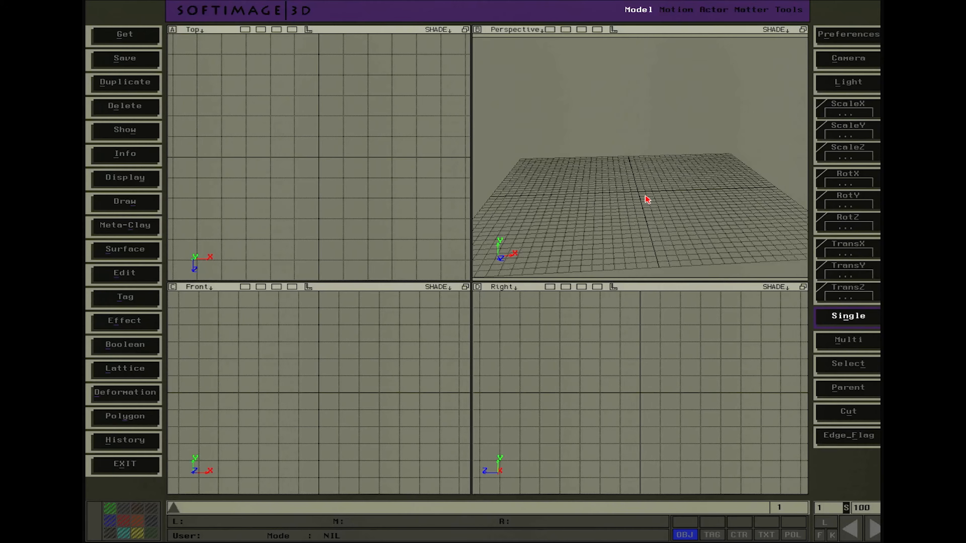
Switch through the scale, rotate and translate modes on all three axes, ending with translation in free drag mode
key(r)
key(t)
key(s)
key(t)
key(r)
key(s)
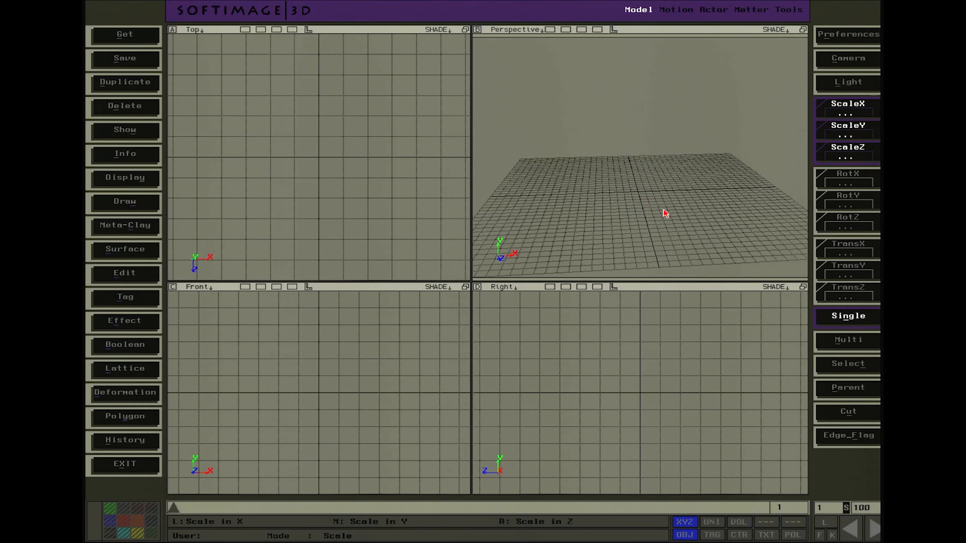
key(x)
key(x)
key(x)
key(c)
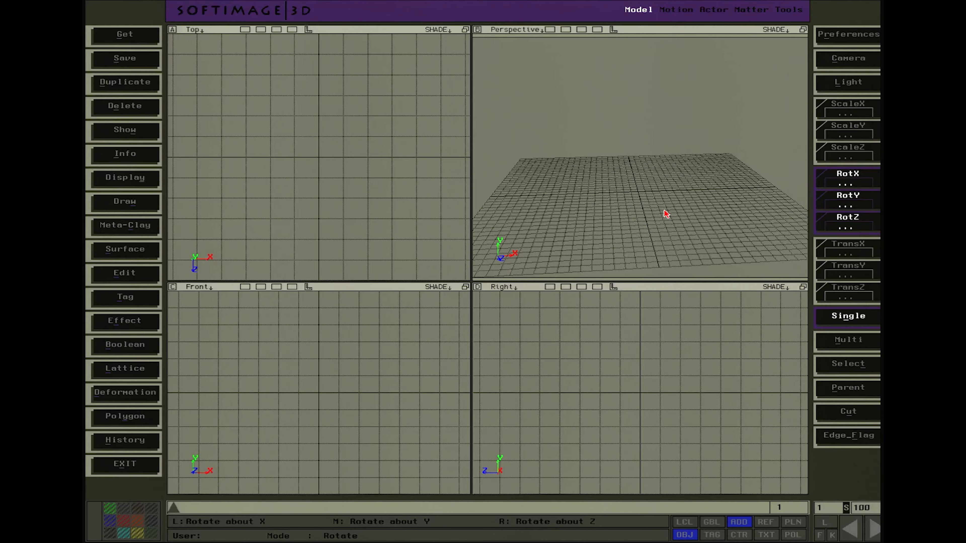
key(v)
key(v)
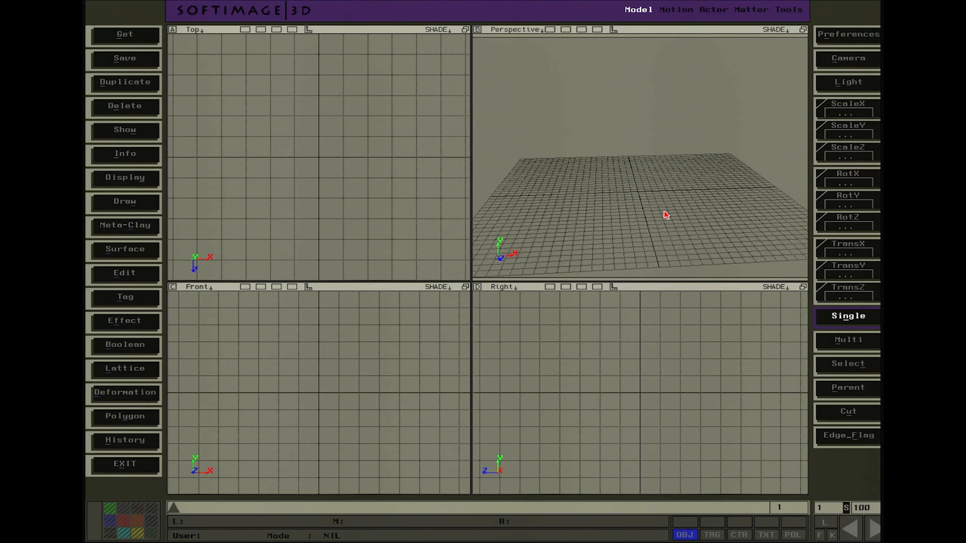
key(v)
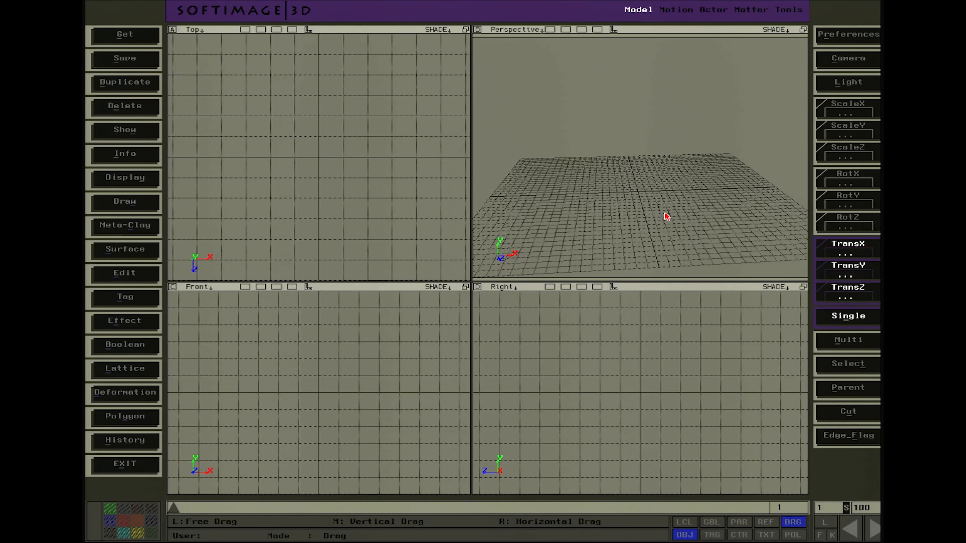
Leave the transformation modes and pan the Perspective, Top, Front and Right views slightly
key(x)
key(c)
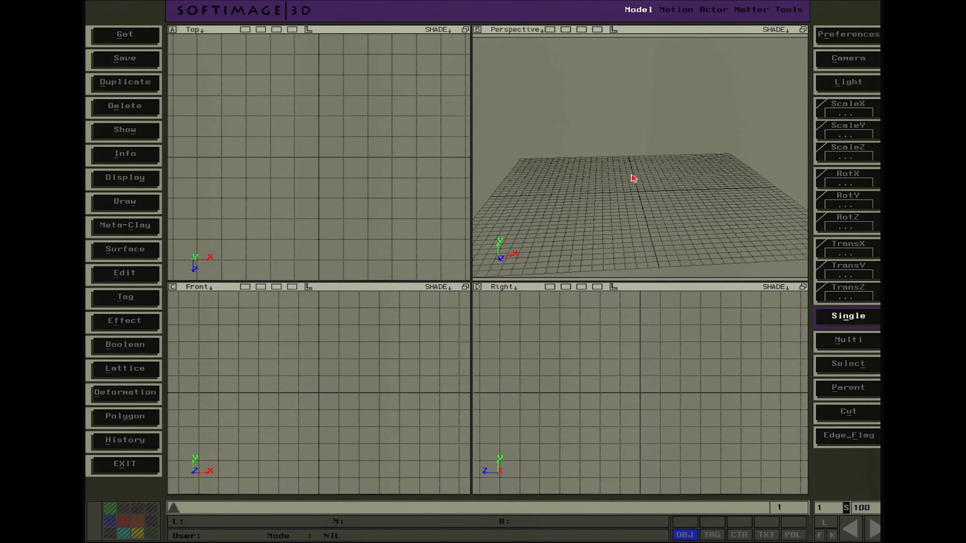
key(z)
drag(646, 192, 647, 196)
key(z)
mouse_move(321, 166)
mouse_down()
mouse_move(304, 182)
mouse_move(318, 174)
mouse_up()
drag(345, 338, 335, 356)
drag(500, 360, 520, 366)
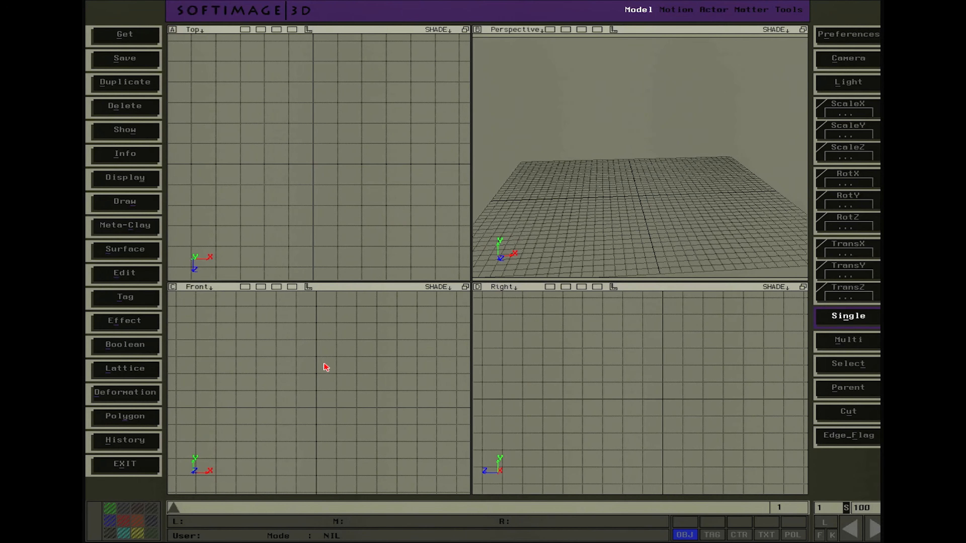
Zoom in on the Front view and zoom out in the Top and Right views
key(z)
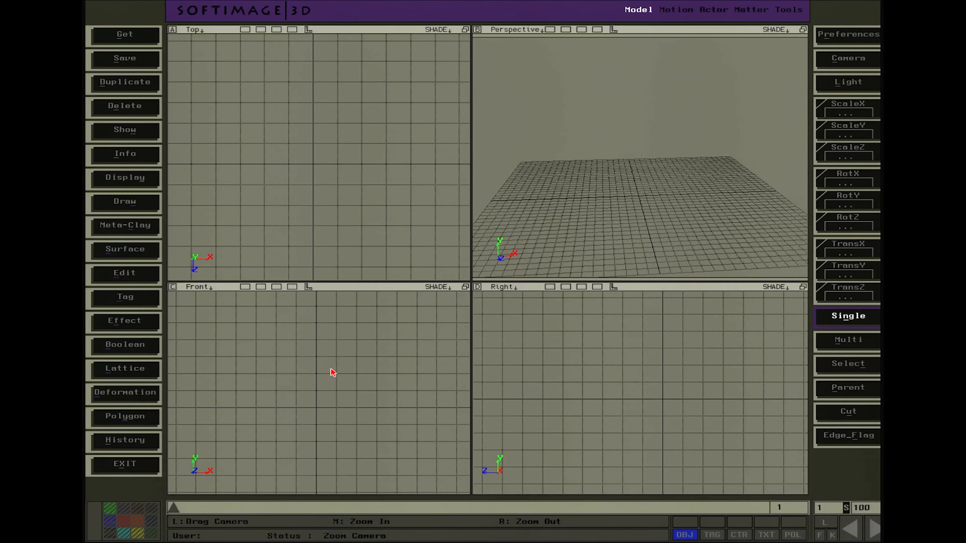
right_drag(334, 373, 333, 370)
middle_click(331, 366)
right_click(331, 366)
middle_click(331, 366)
right_click(316, 190)
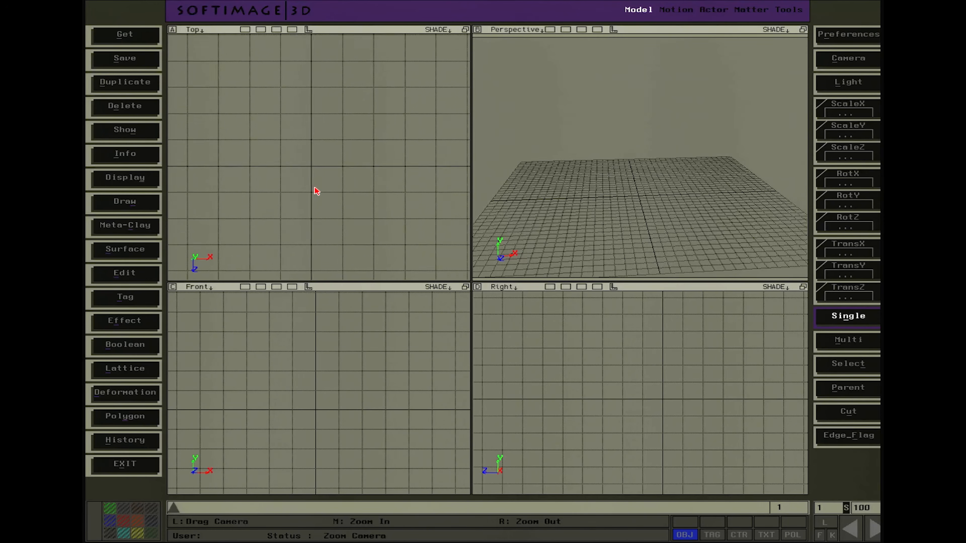
right_click(567, 363)
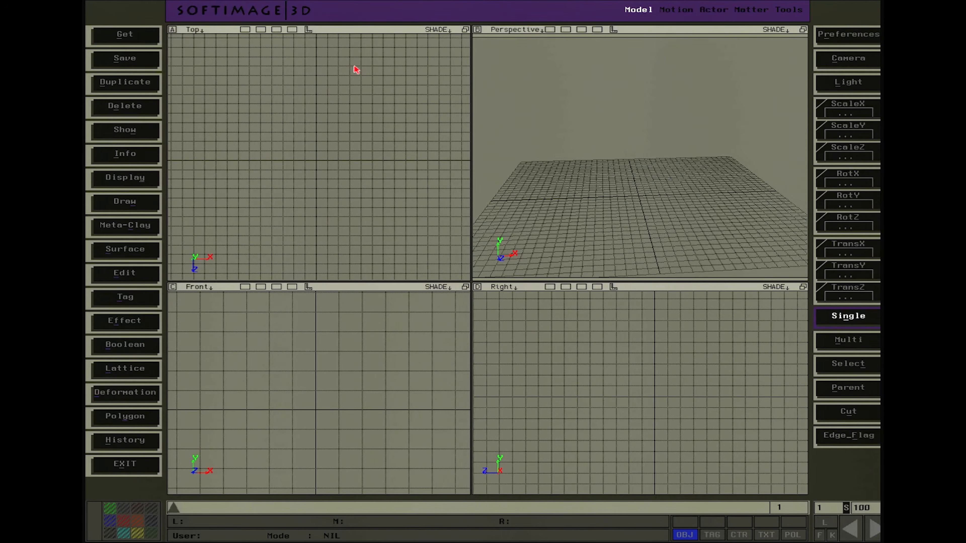
Look through the Motion, Actor and Matter modules and return to the Model module
click(684, 11)
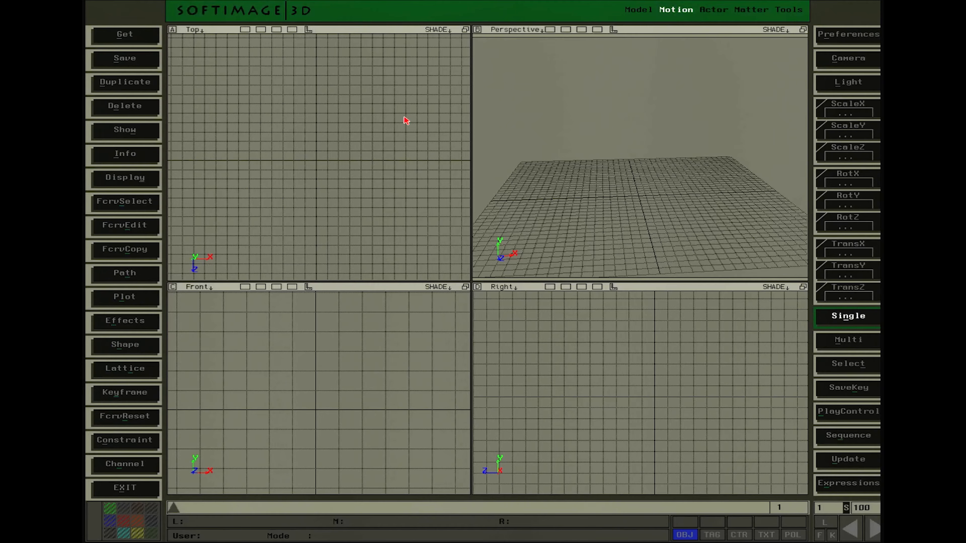
click(717, 11)
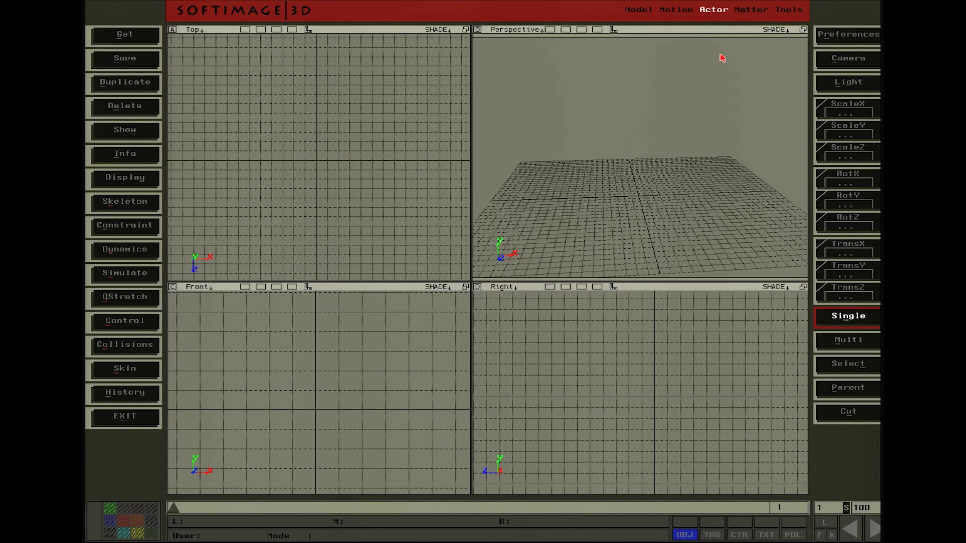
click(745, 10)
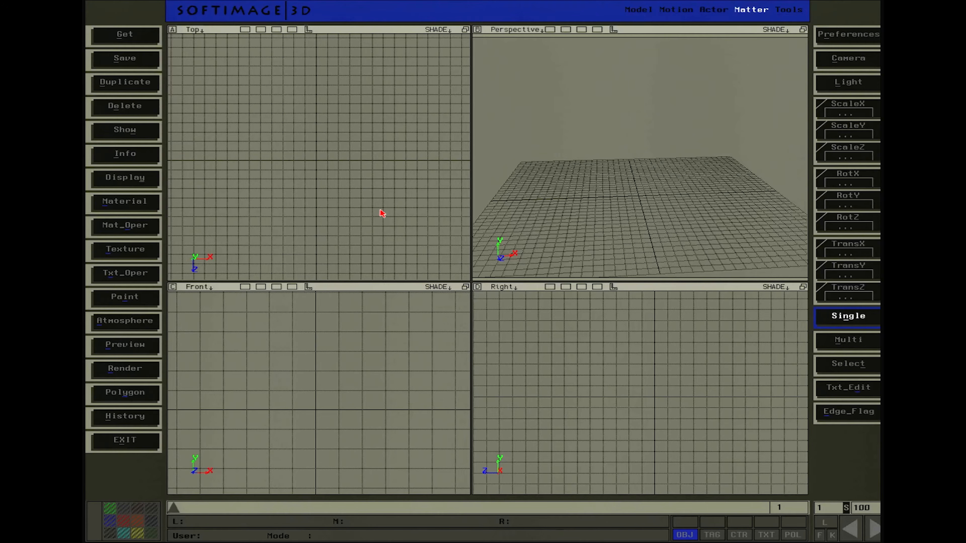
click(716, 7)
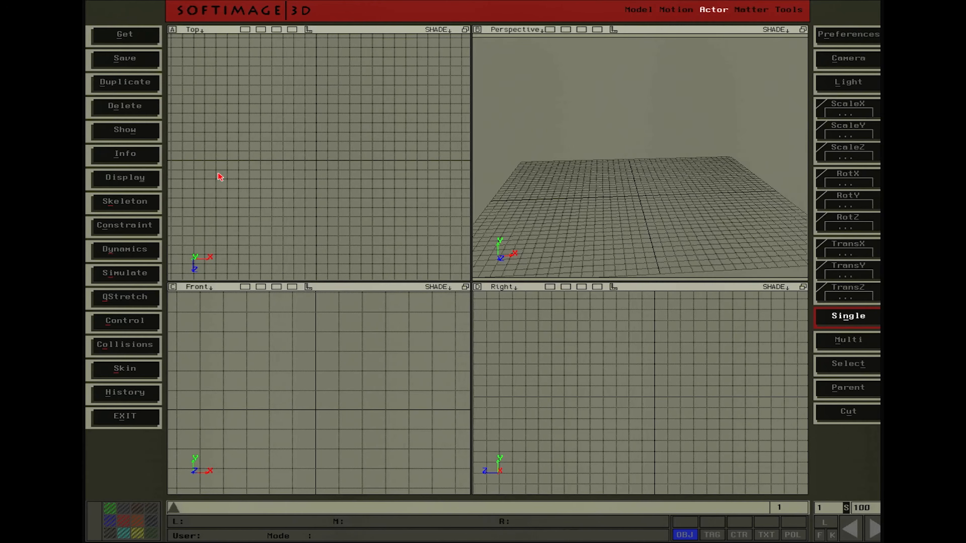
click(685, 12)
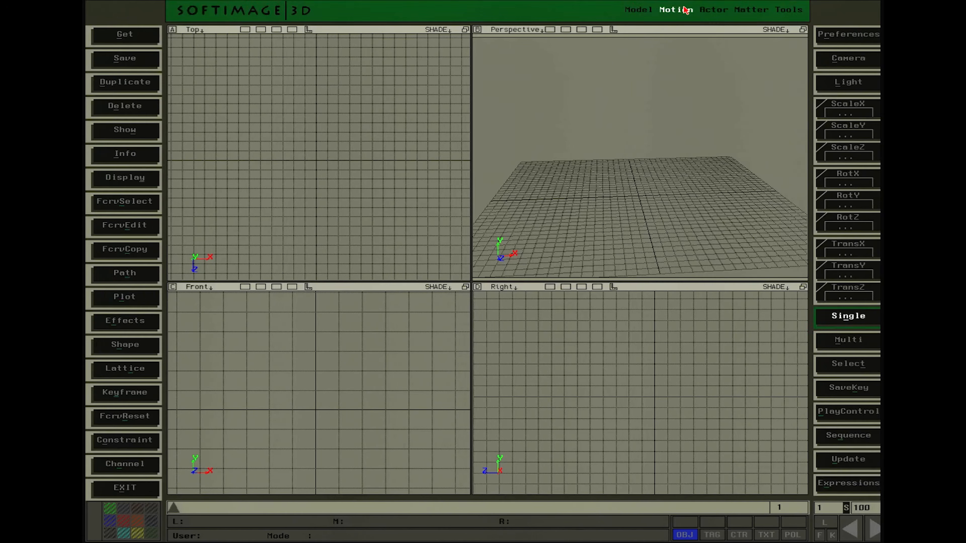
click(632, 11)
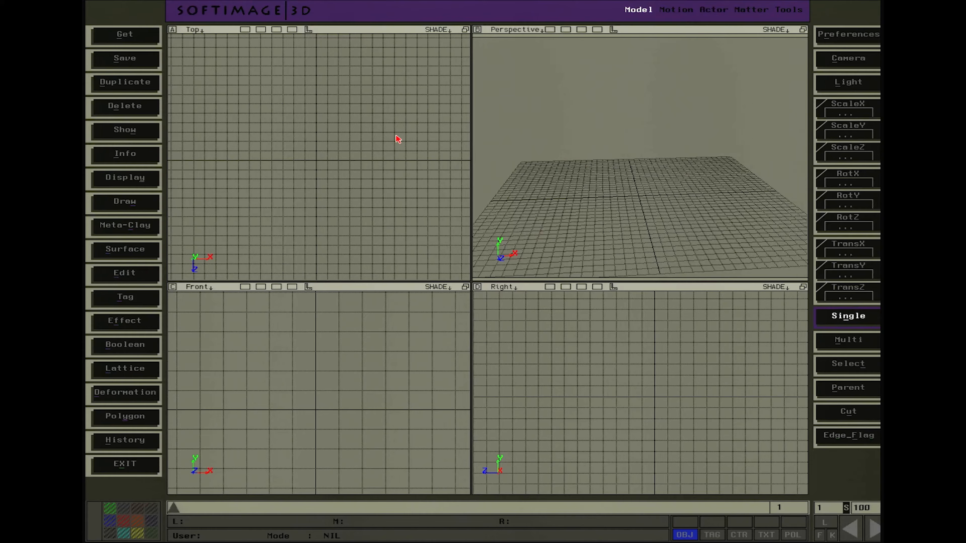
Shift the shared corner of the four views slightly and create a polygon grid of 10 by 10 cells, cell size 1.0
mouse_move(473, 282)
mouse_move(478, 288)
mouse_down()
mouse_move(487, 293)
mouse_move(479, 279)
mouse_up()
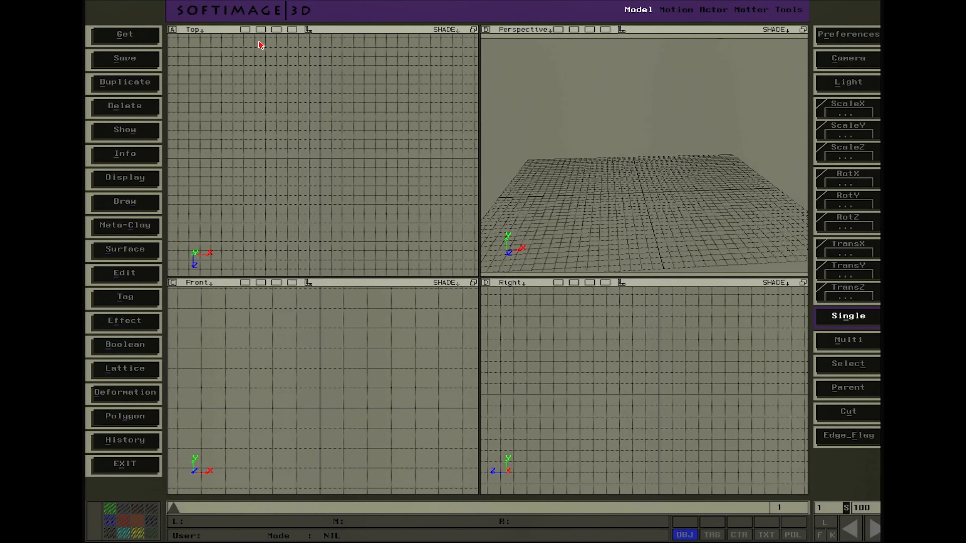
click(128, 42)
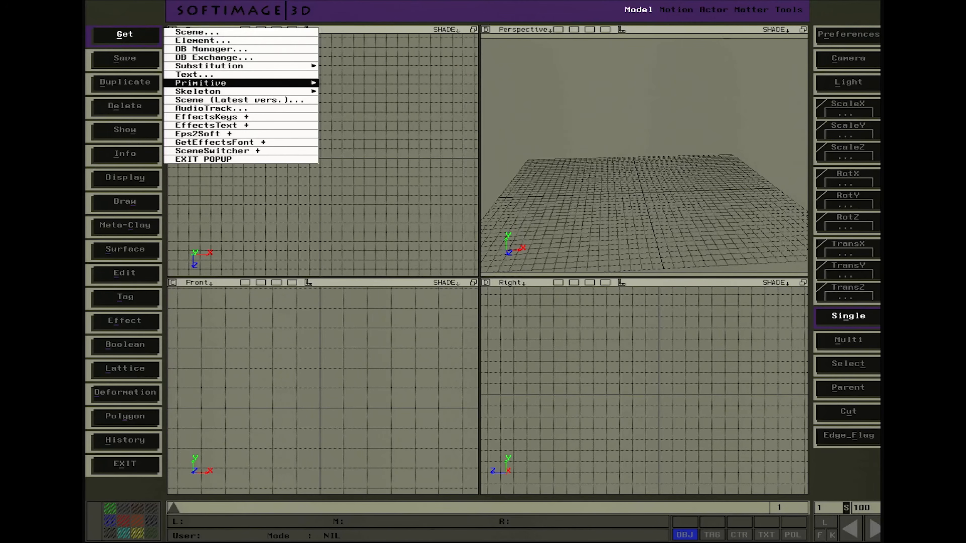
mouse_move(313, 83)
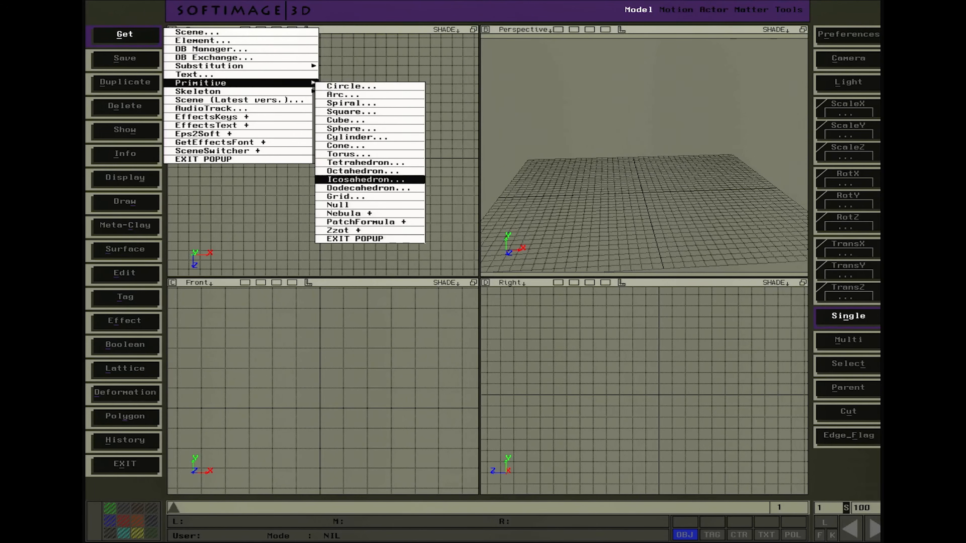
click(347, 197)
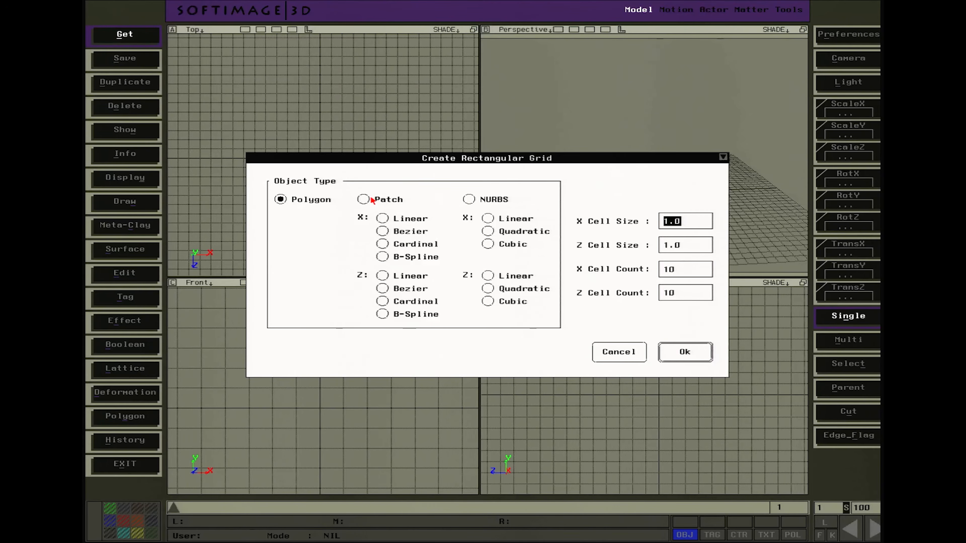
click(686, 359)
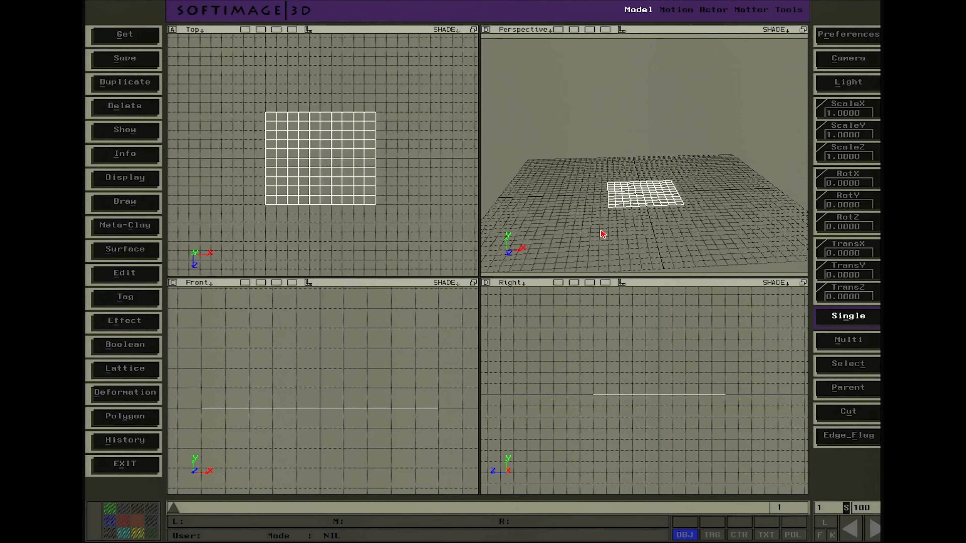
Orbit the Perspective camera around the polygon grid and toggle the grid's selection repeatedly, leaving it deselected
key(o)
mouse_move(601, 229)
mouse_down()
mouse_move(617, 241)
mouse_move(546, 239)
mouse_move(581, 254)
mouse_move(615, 250)
mouse_move(612, 243)
mouse_up()
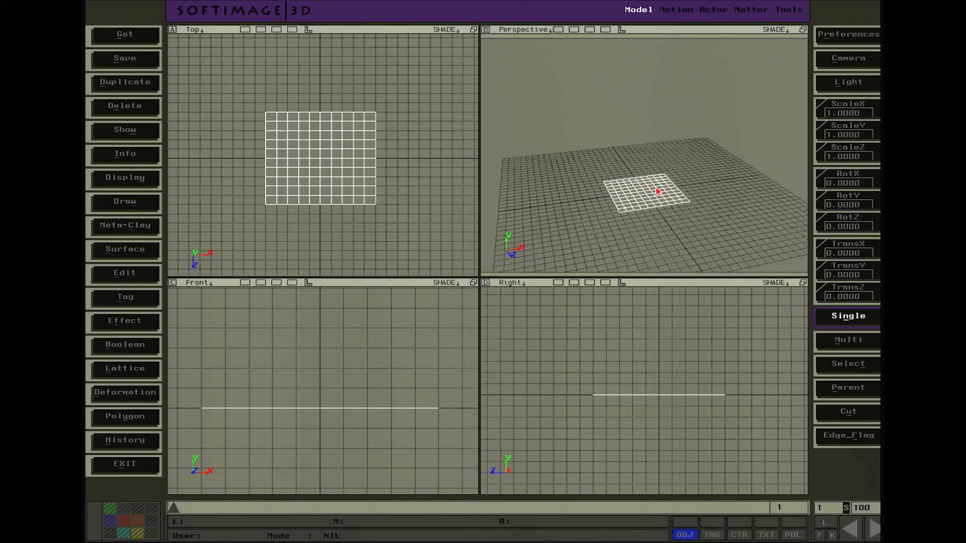
key(space)
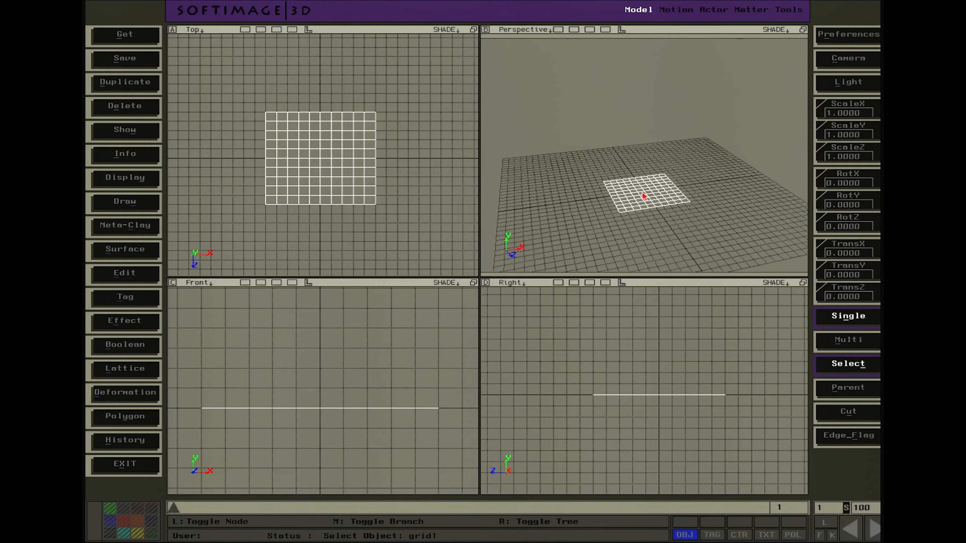
key(Escape)
click(852, 369)
click(640, 194)
click(640, 194)
click(640, 194)
click(640, 194)
click(640, 194)
click(640, 194)
click(638, 193)
key(Escape)
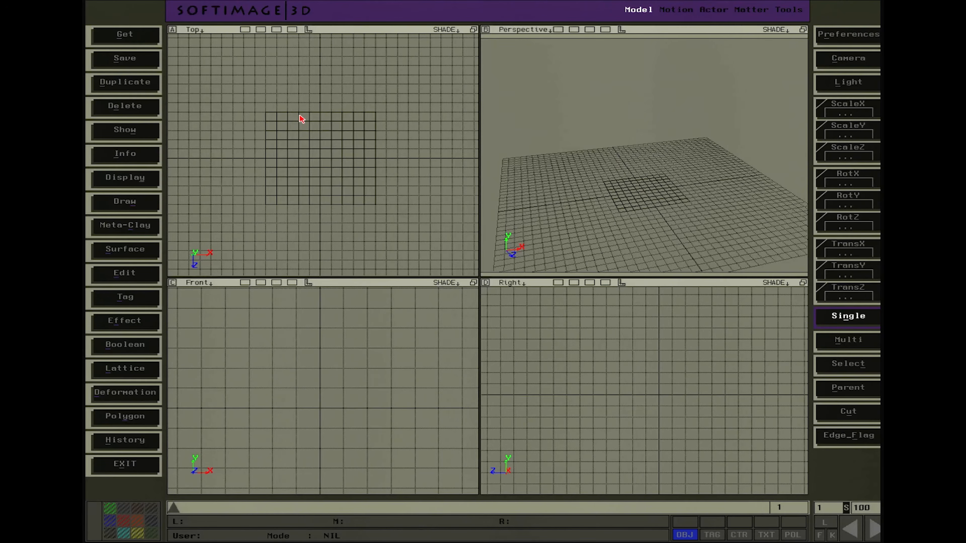
Create a cube primitive with a length of 5
click(144, 37)
mouse_move(310, 83)
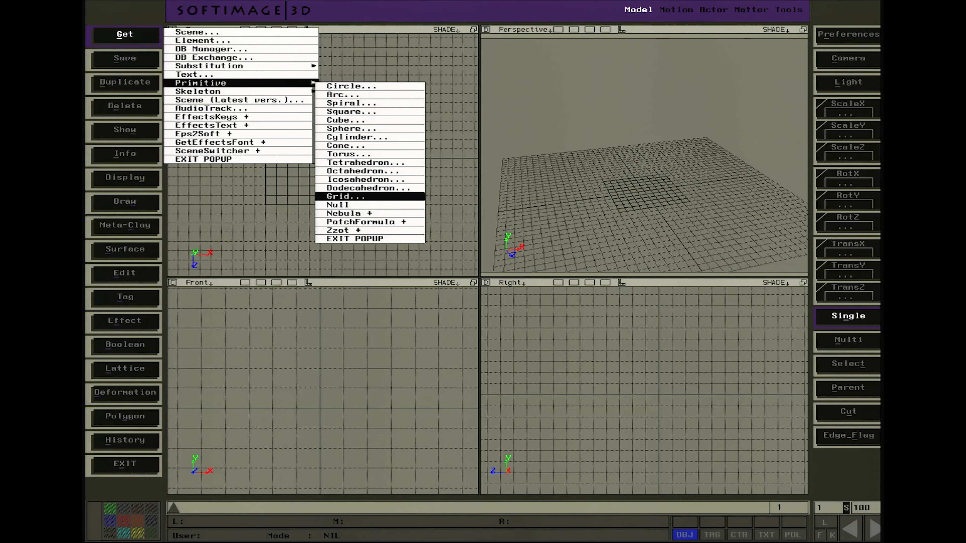
click(346, 120)
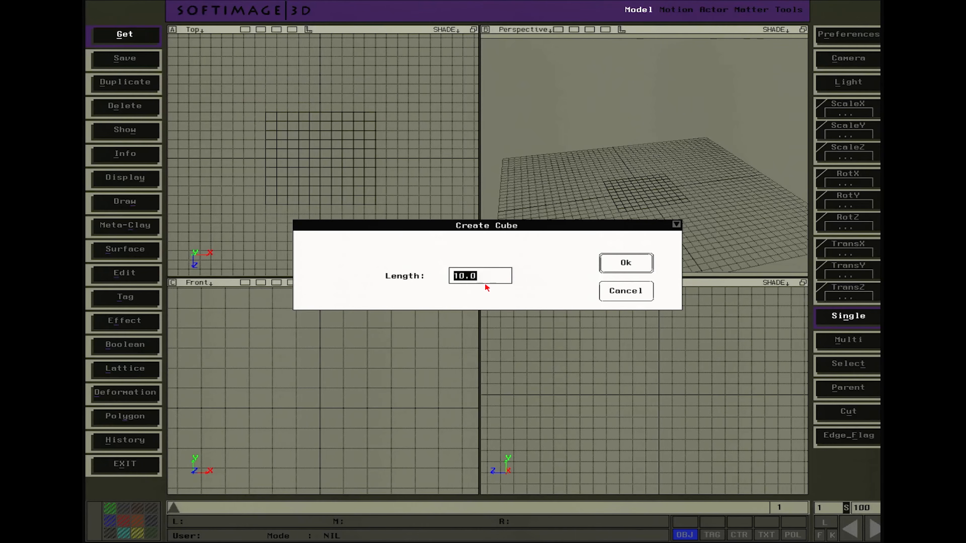
drag(490, 275, 458, 275)
text(15)
key(Return)
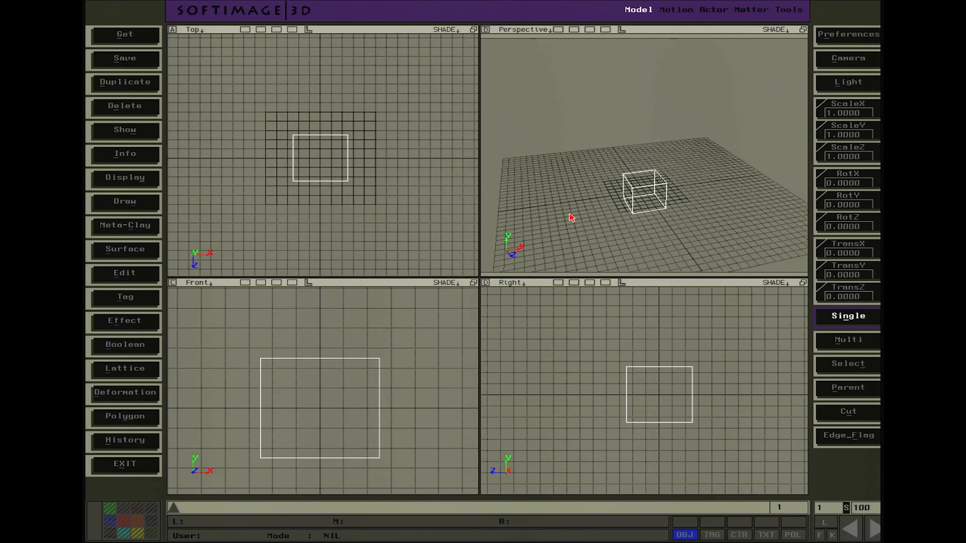
Deselect the cube and select the polygon grid in the Perspective view
key(space)
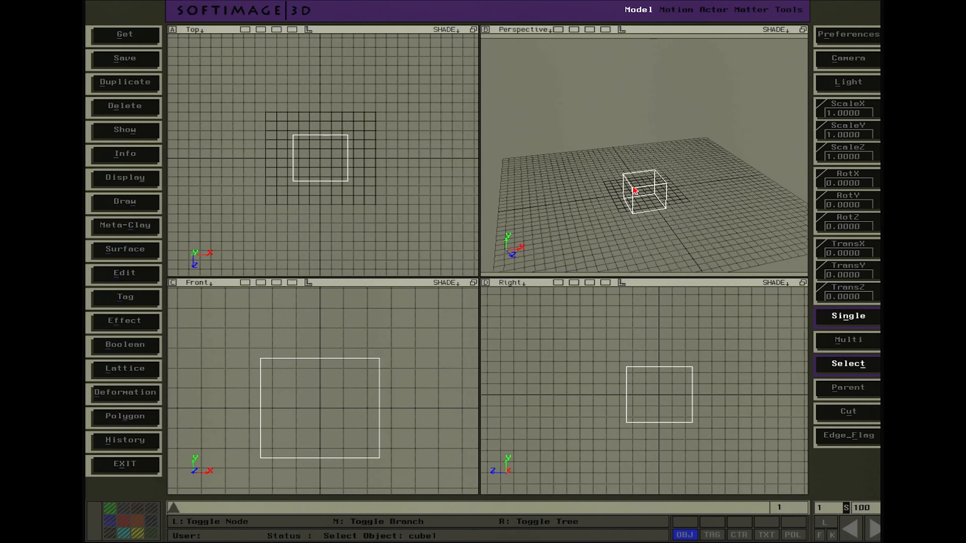
click(634, 191)
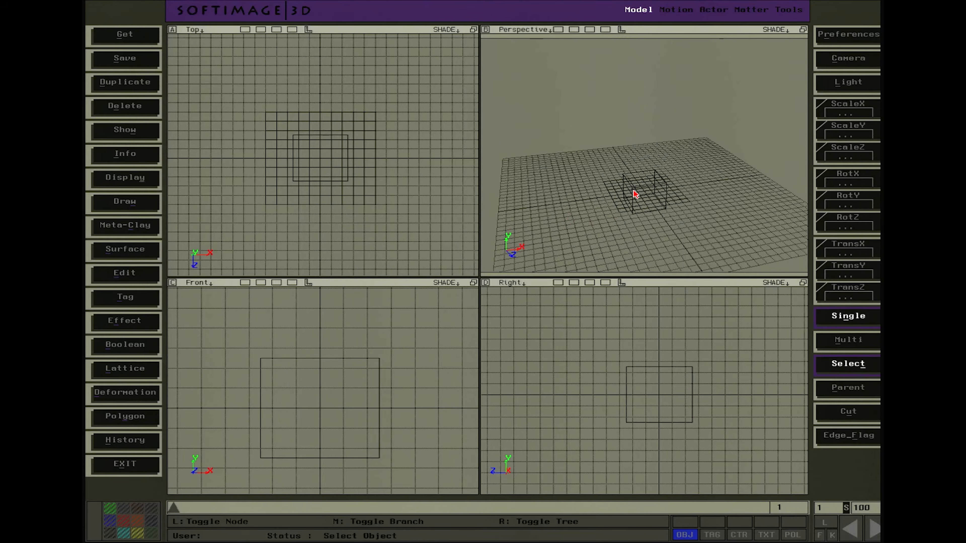
click(613, 194)
key(Escape)
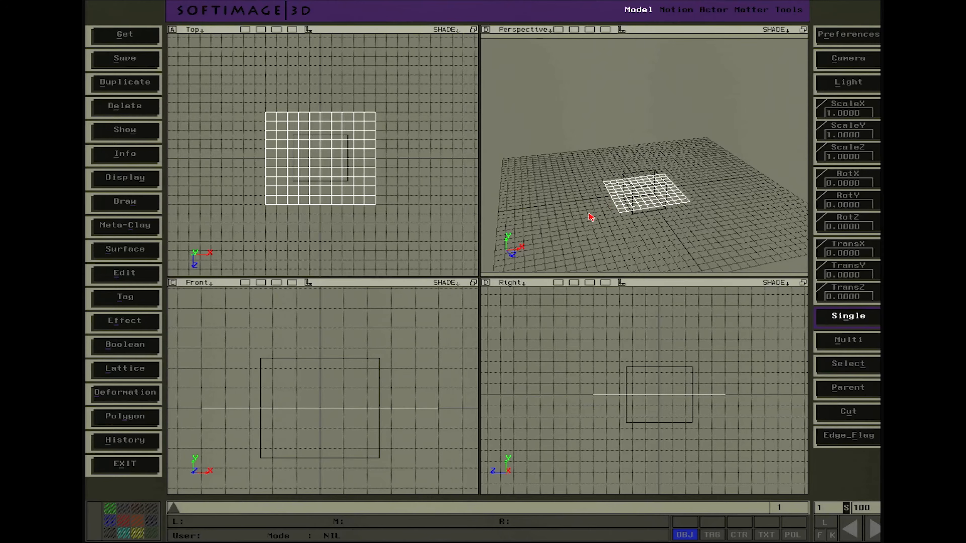
Switch through the scale, rotate and translate modes and scale the polygon grid to about 3.98 in X and Z
key(x)
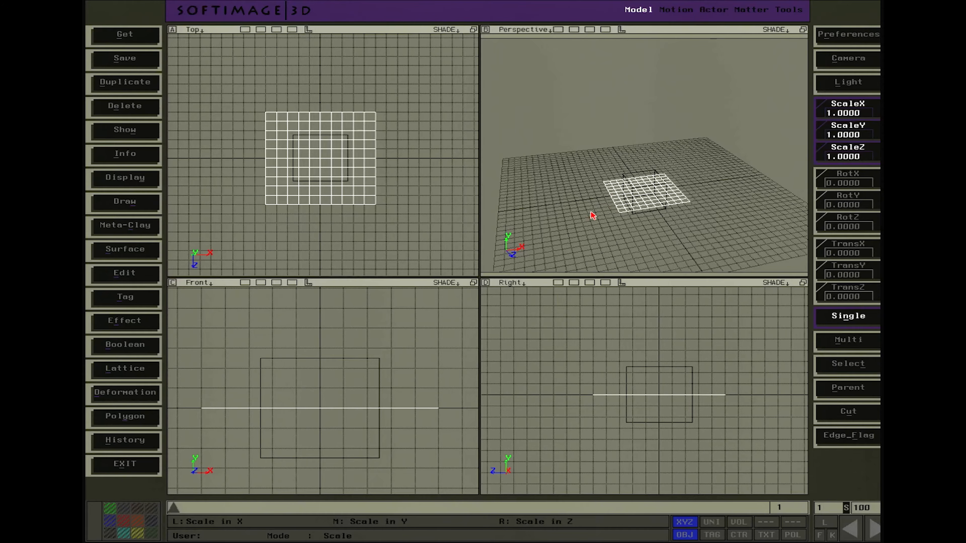
key(c)
key(v)
key(x)
key(c)
key(v)
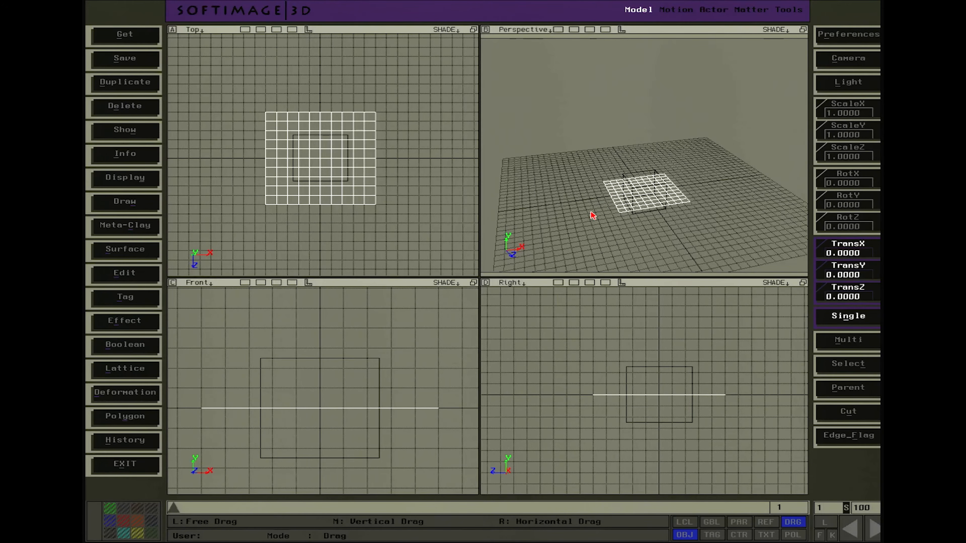
key(x)
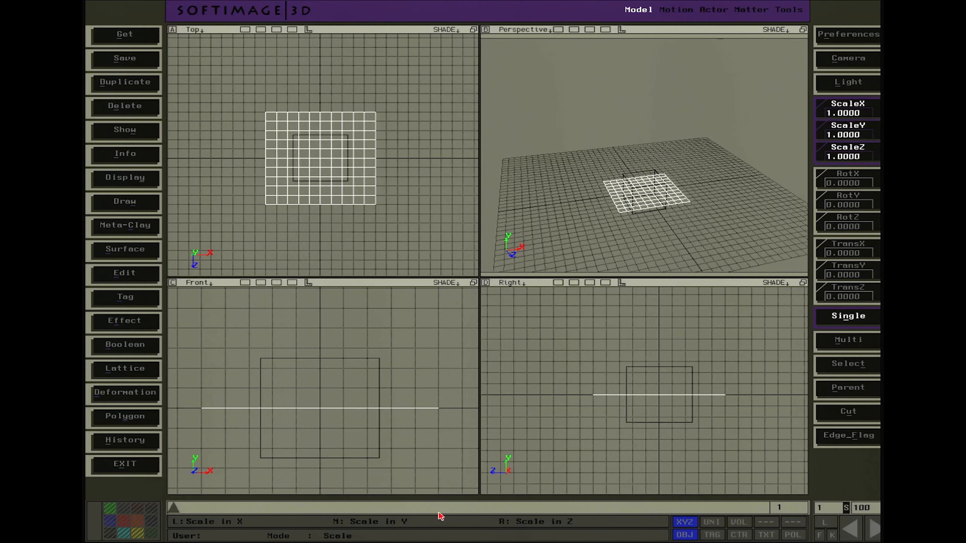
drag(605, 196, 788, 191)
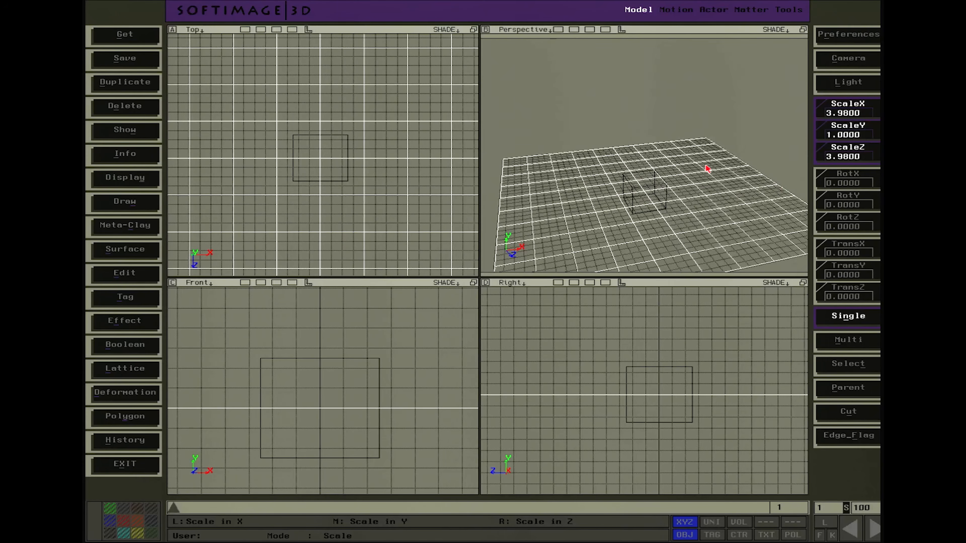
Select the cube and raise it to about 2.53 in Y so it rests on the polygon grid
key(space)
click(667, 182)
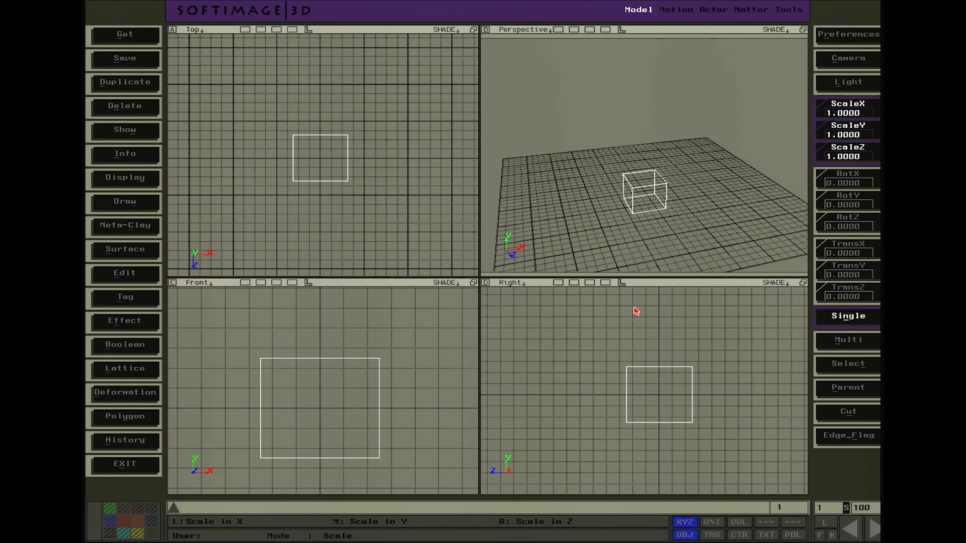
key(v)
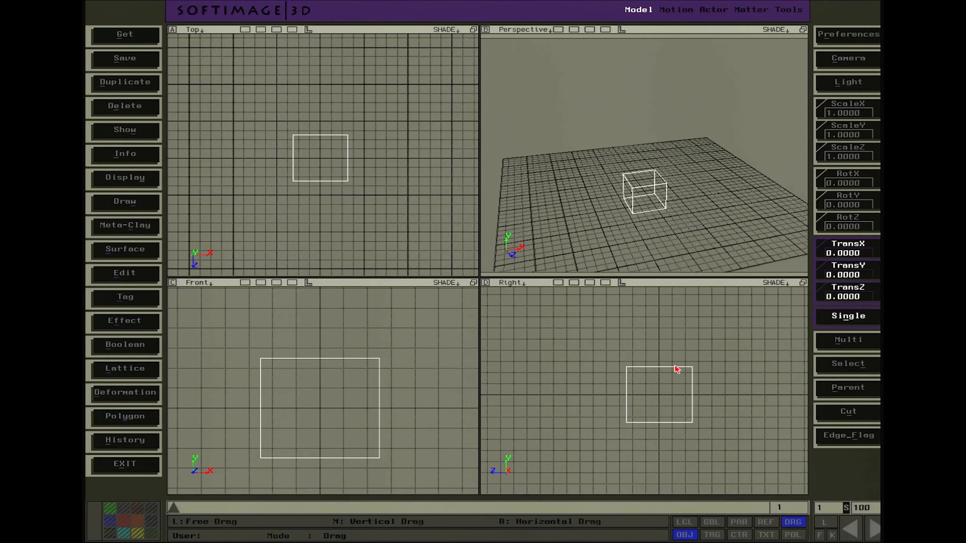
middle_drag(670, 364, 682, 335)
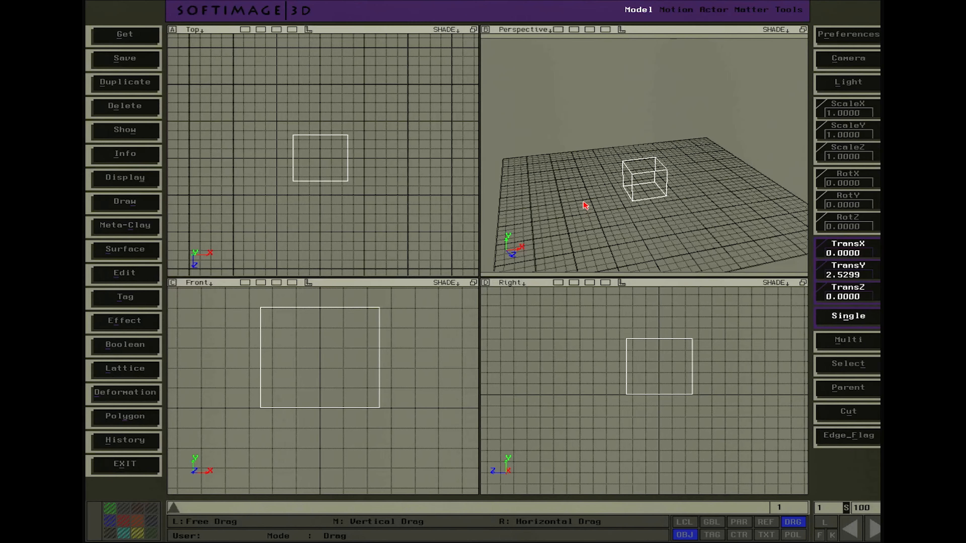
Orbit, dolly and pan the Perspective camera to a closer view of the cube, and deselect the cube
key(o)
drag(610, 184, 440, 312)
key(p)
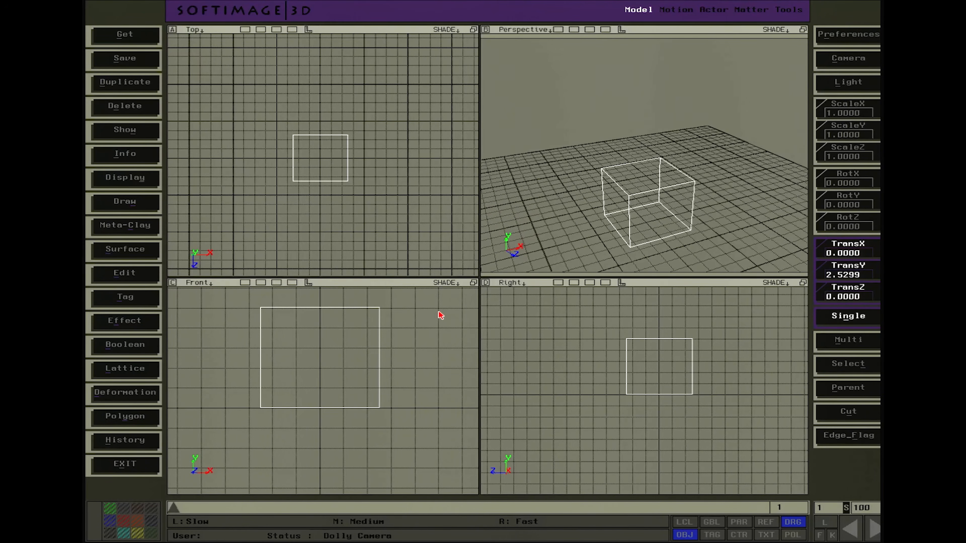
key(z)
drag(581, 234, 626, 170)
key(o)
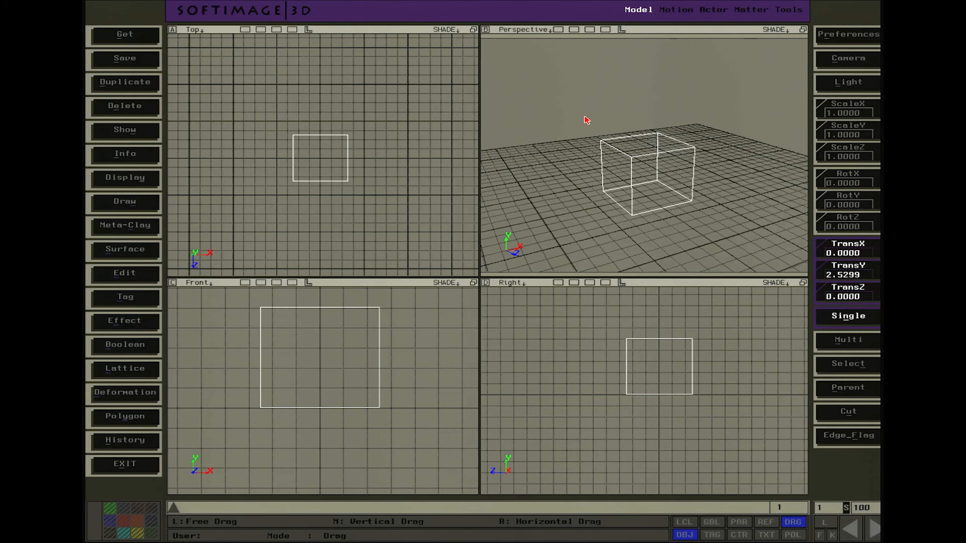
key(space)
click(625, 143)
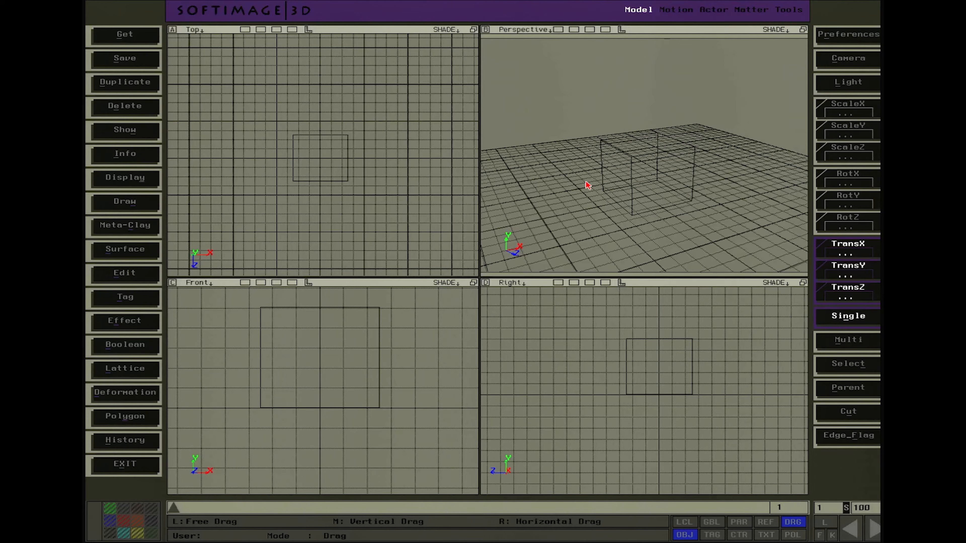
Set the Perspective view to the Shade display mode and orbit it around the cube and grid
click(776, 30)
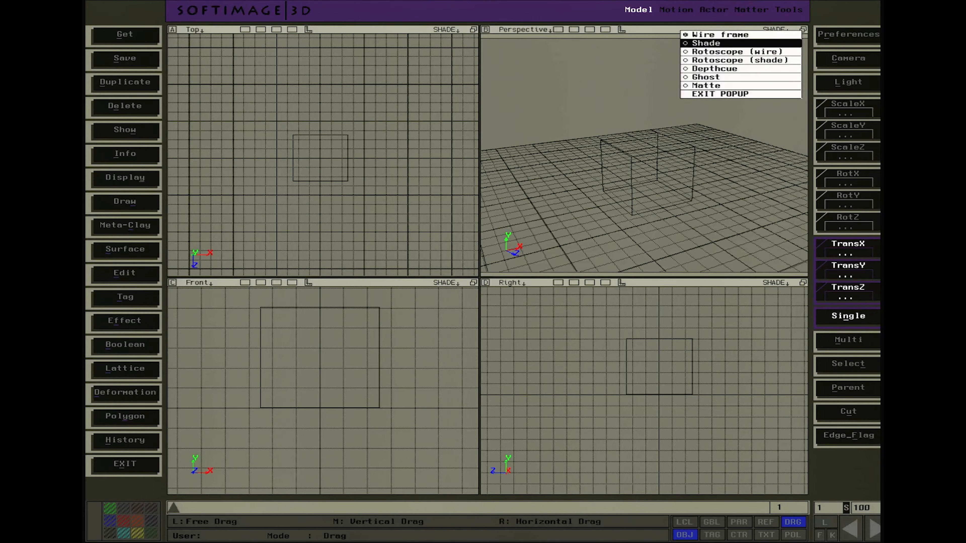
click(779, 43)
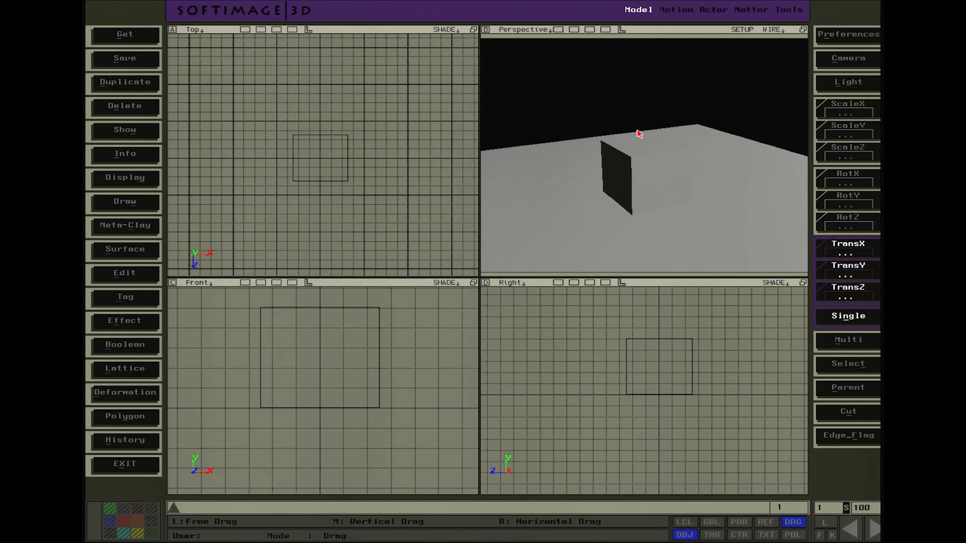
mouse_move(660, 140)
mouse_down()
mouse_move(702, 162)
mouse_move(670, 173)
mouse_move(718, 190)
mouse_move(608, 192)
mouse_move(591, 169)
mouse_move(599, 169)
mouse_up()
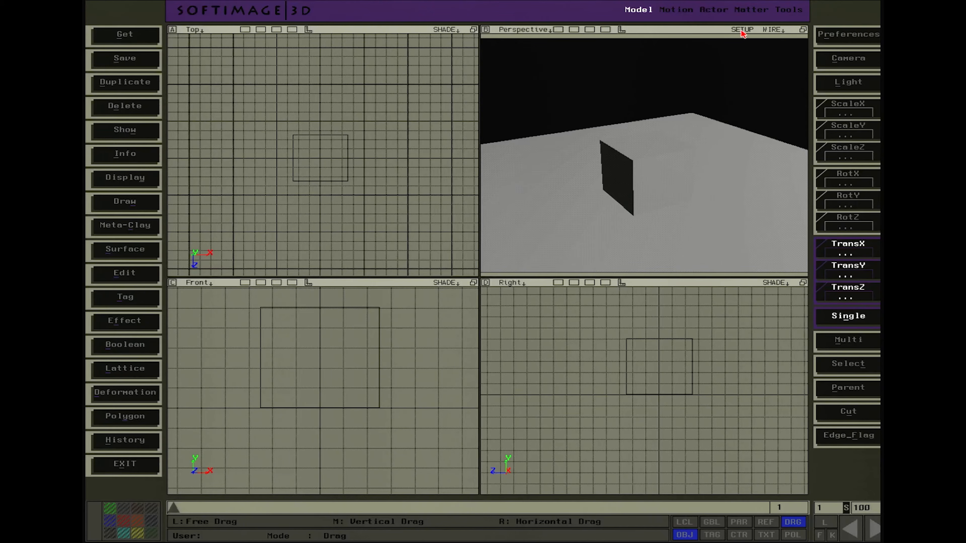
Preview the Matte and Depthcue display modes in the Perspective view and return it to Shade
drag(774, 30, 774, 59)
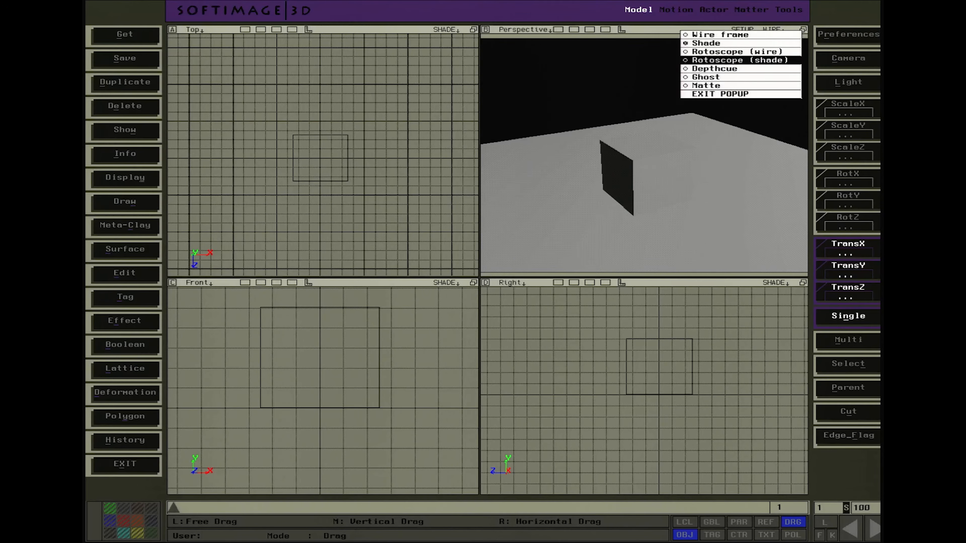
click(775, 86)
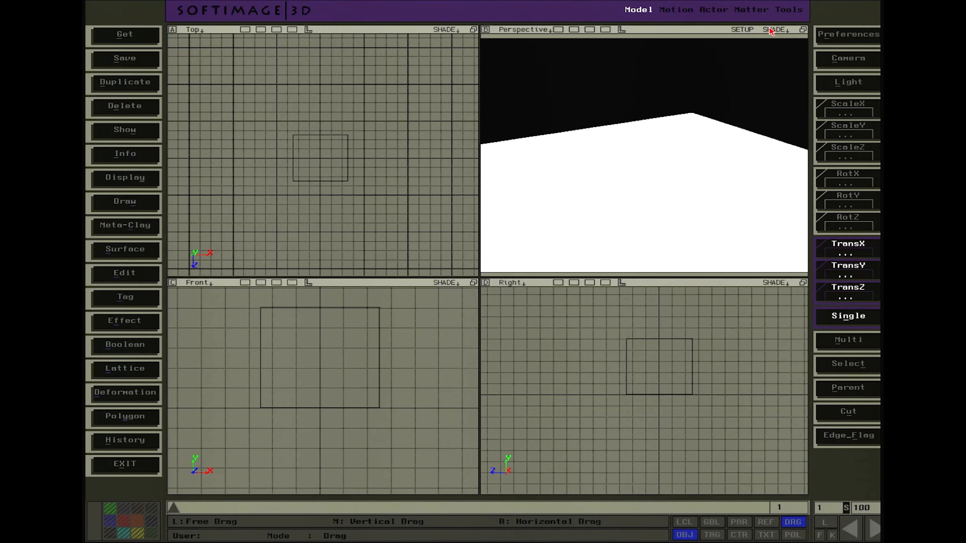
click(770, 30)
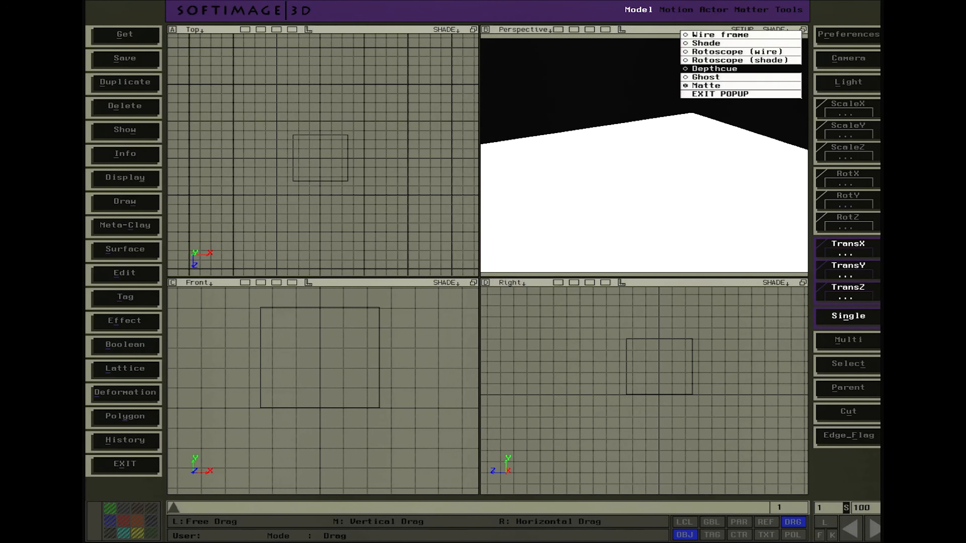
click(706, 85)
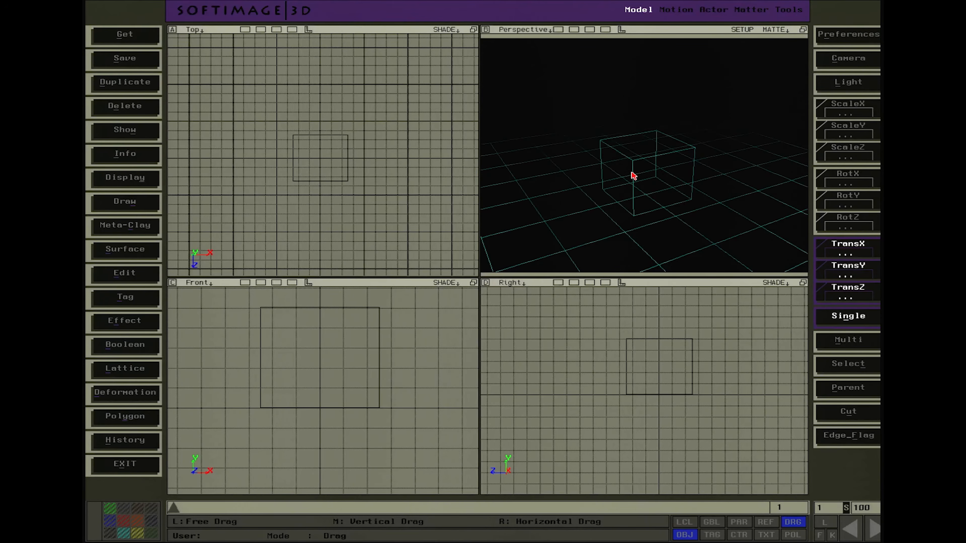
click(768, 30)
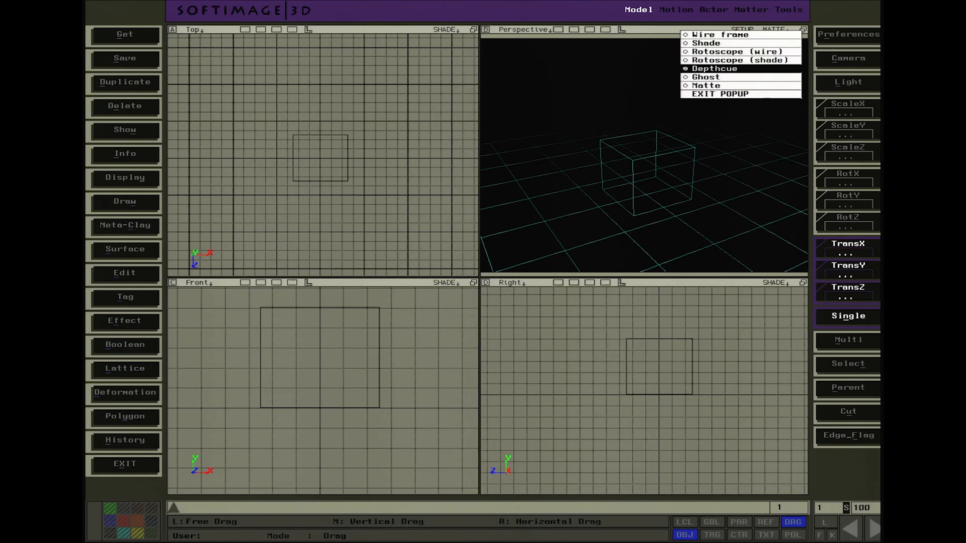
click(714, 69)
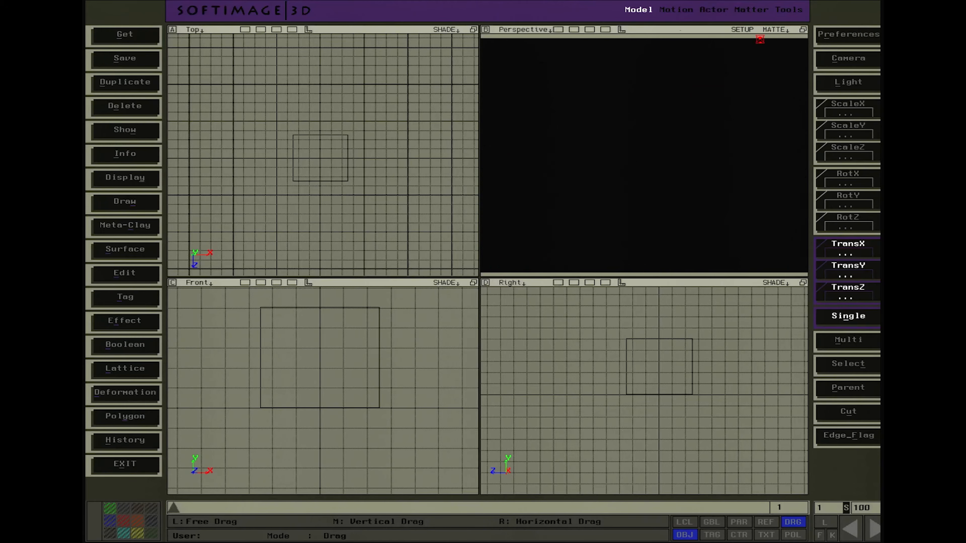
Enable Show Icons and Hidden Line in the Perspective view's shade setup
click(743, 30)
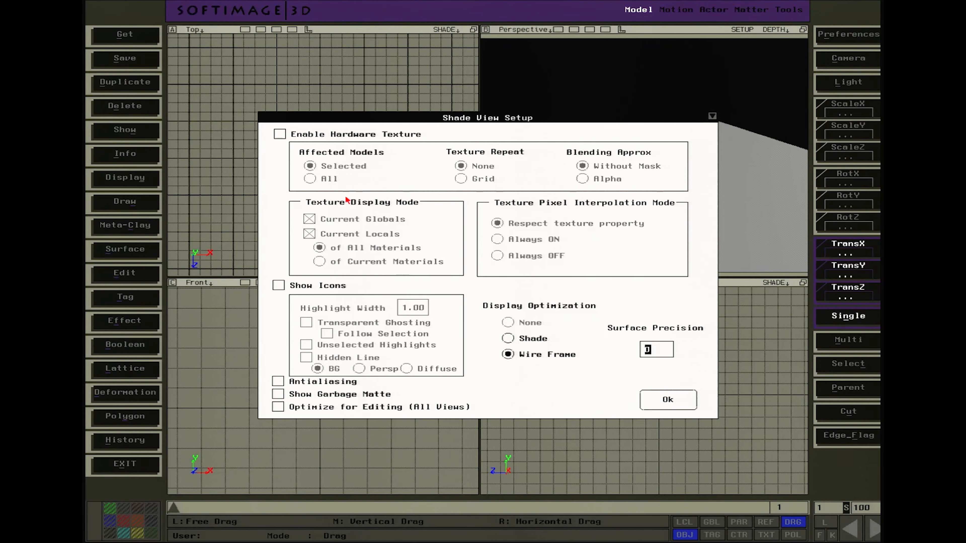
click(280, 287)
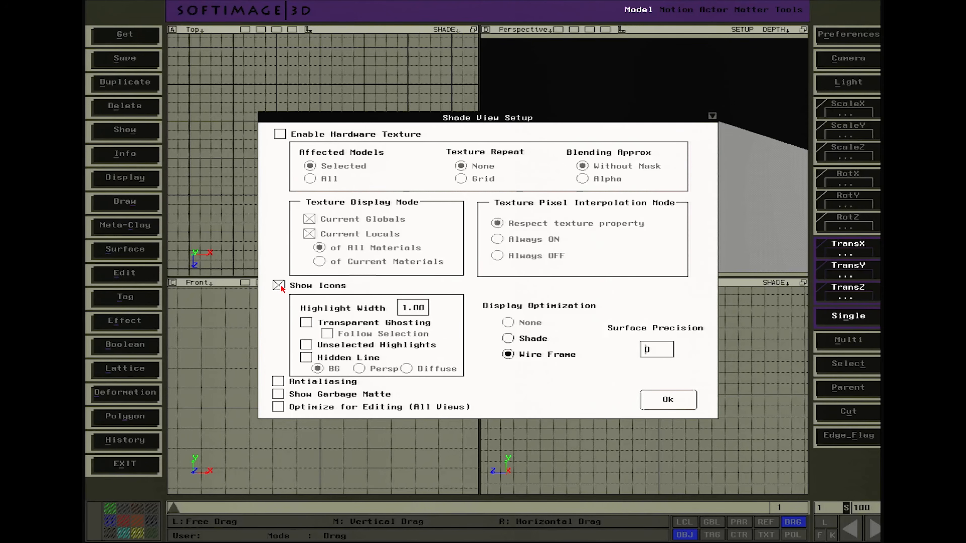
click(307, 358)
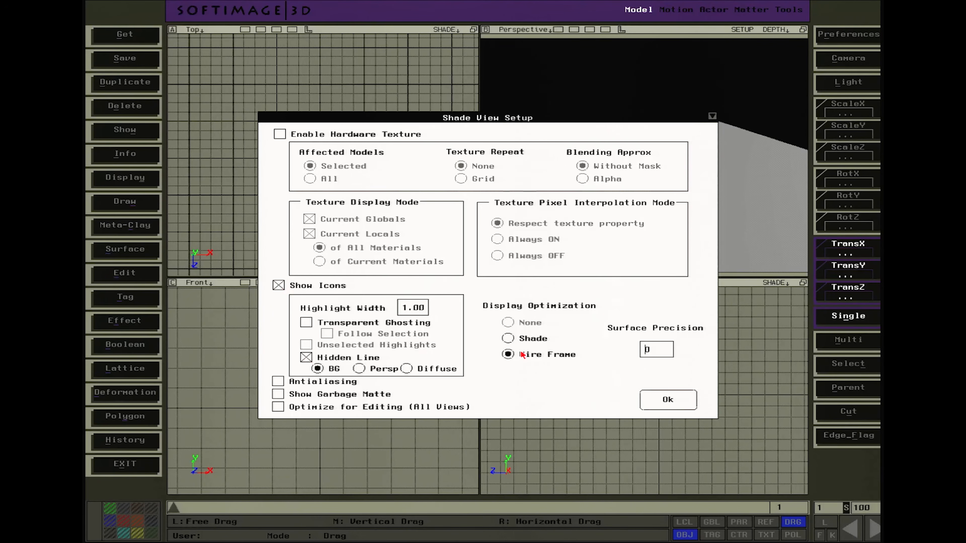
click(667, 401)
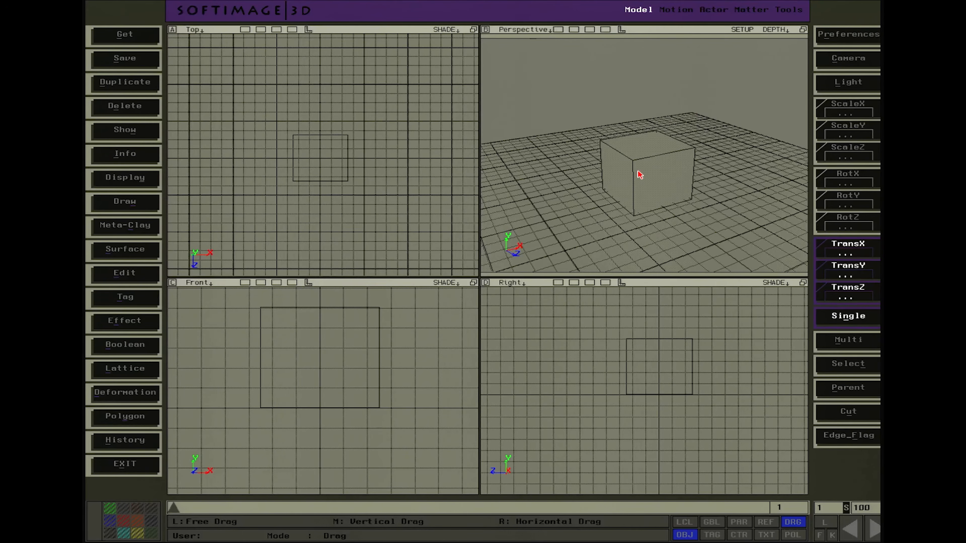
Disable Hidden Line and enable Unselected Highlights in the Perspective view's shade setup
click(743, 30)
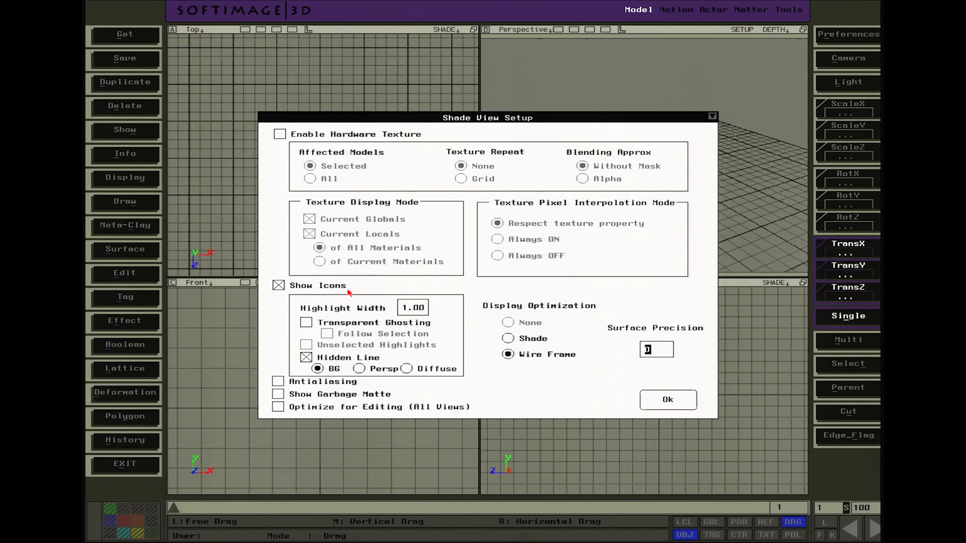
click(307, 358)
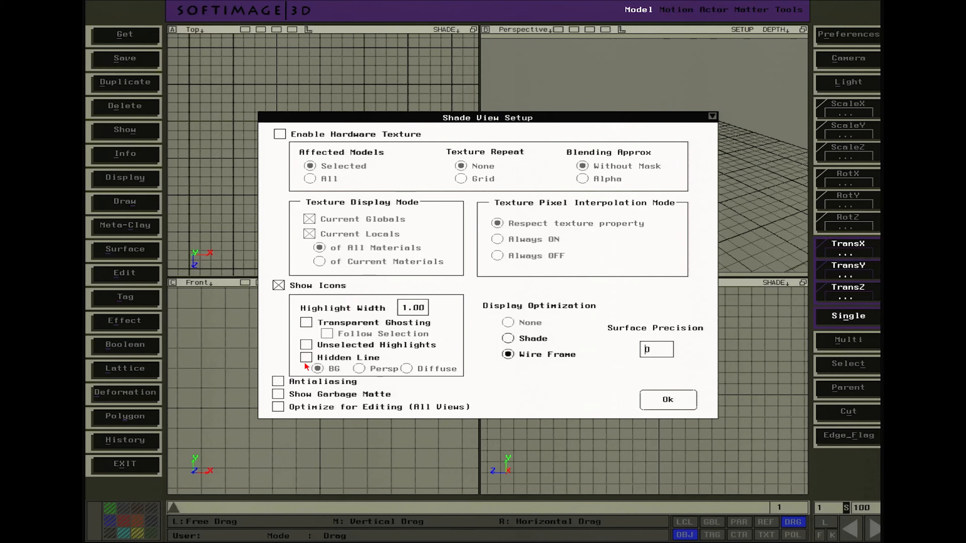
click(307, 346)
click(666, 401)
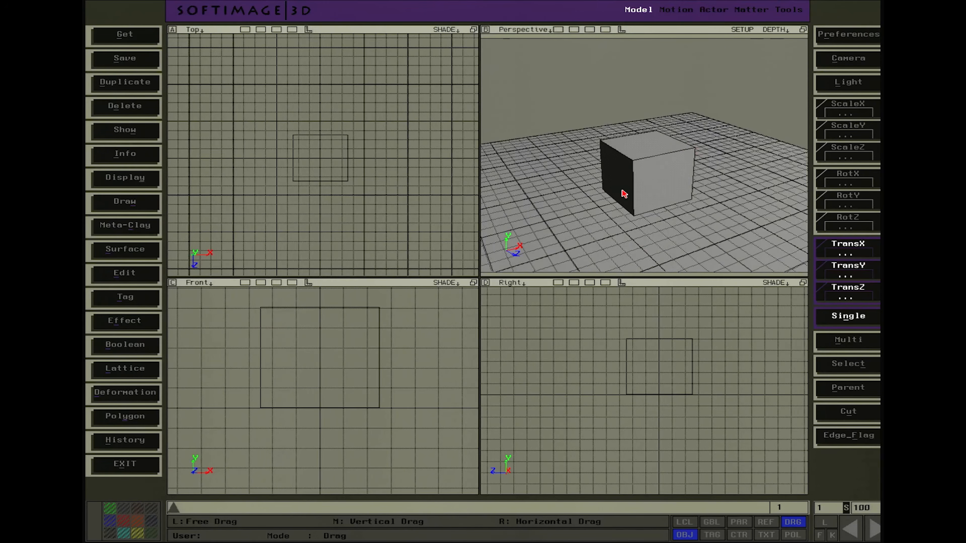
Orbit the Perspective camera slightly and resize the four-view layout to enlarge the Perspective view
key(o)
mouse_move(630, 184)
mouse_down()
mouse_move(725, 191)
mouse_move(552, 190)
mouse_move(623, 183)
mouse_up()
key(o)
key(o)
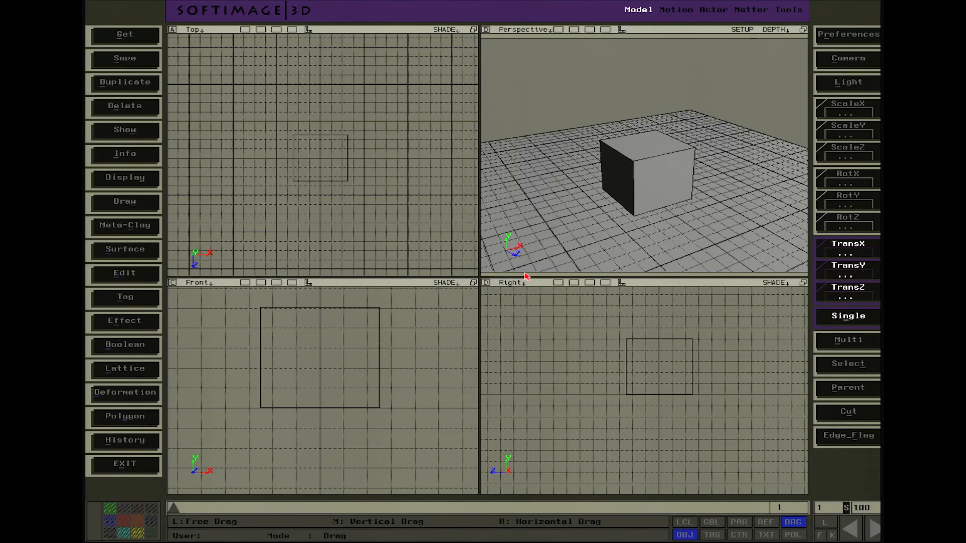
drag(480, 278, 453, 304)
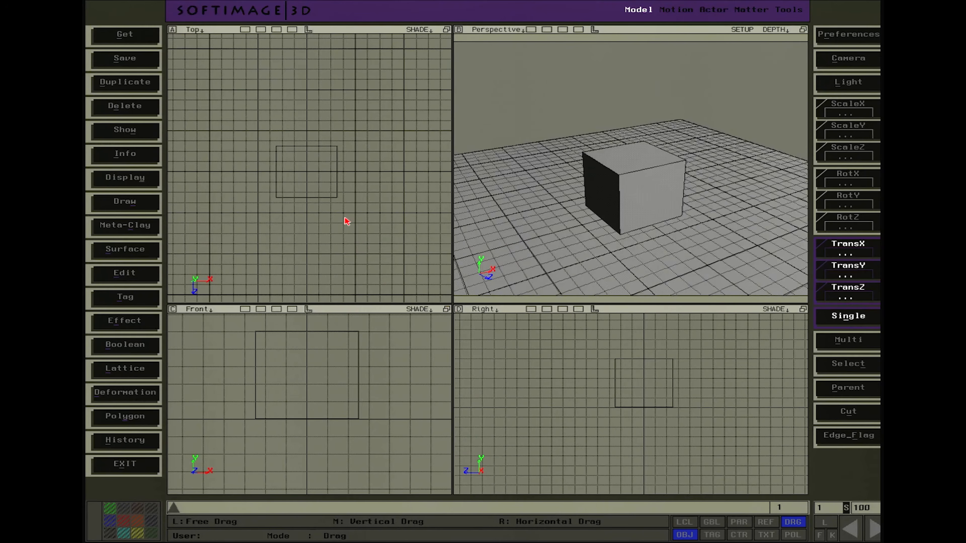
Select the cube in the Top view and frame all objects in the Top, Front and Right views
key(t)
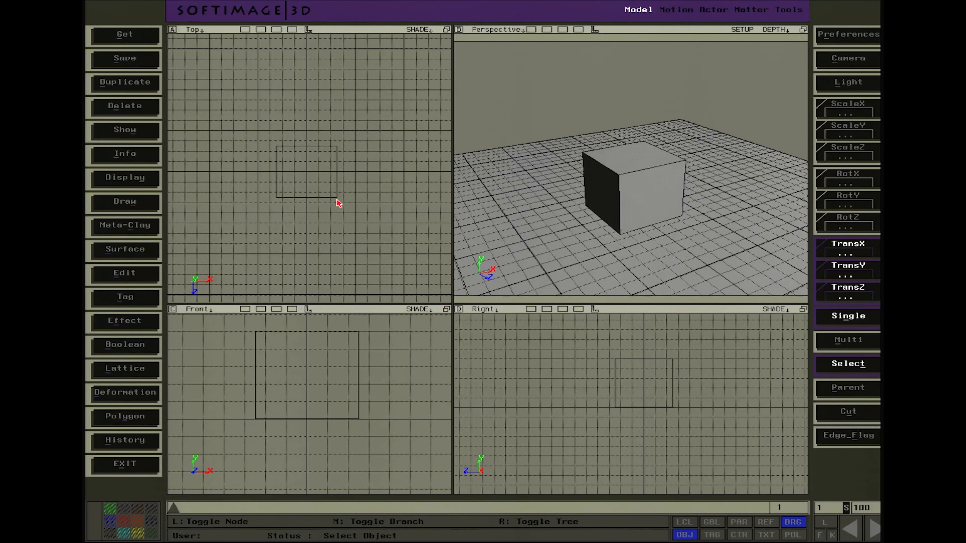
click(339, 200)
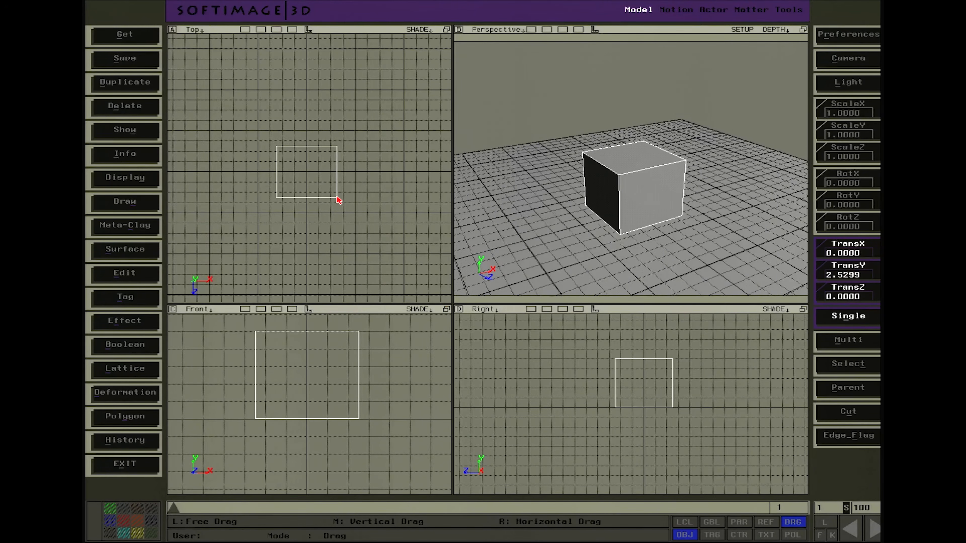
key(a)
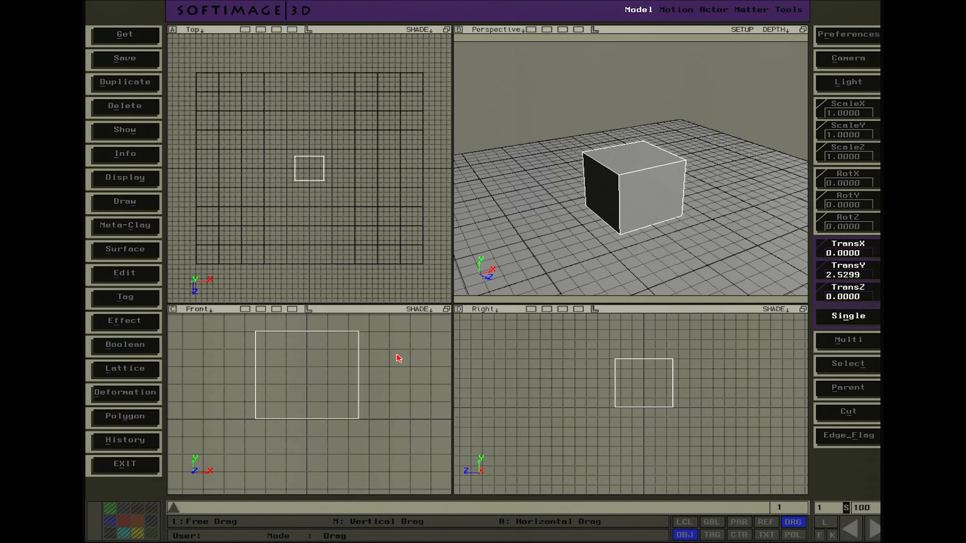
key(a)
key(a)
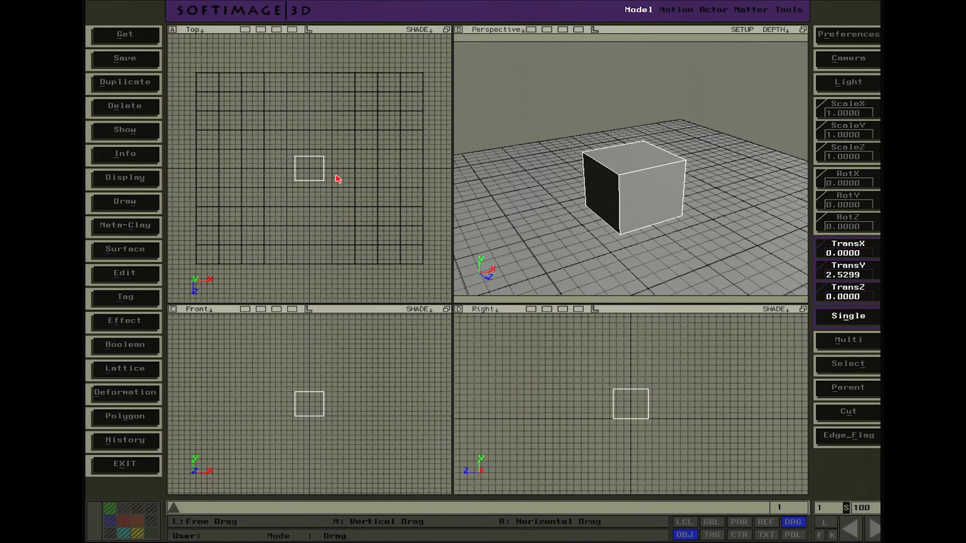
Frame the selected cube in the Top, Front and Right views and zoom each view out a little
key(f)
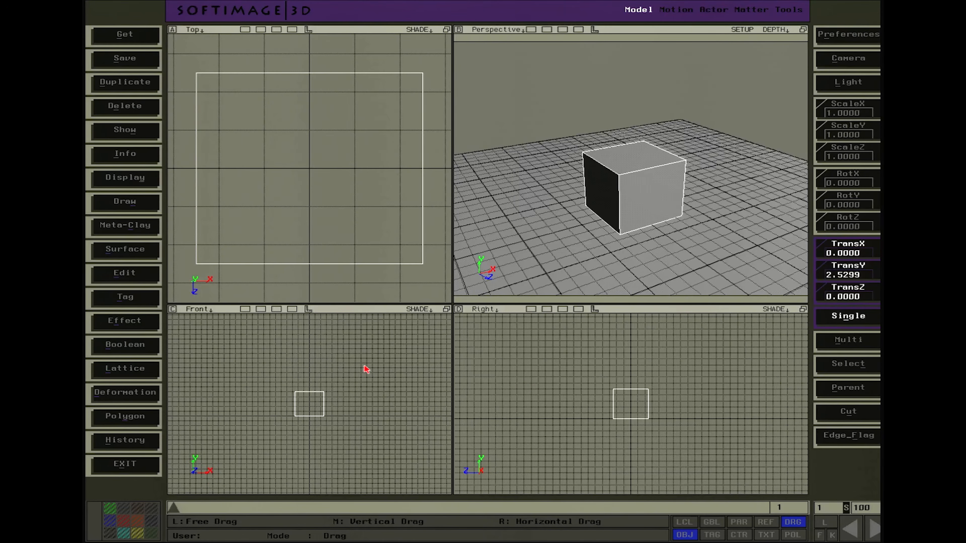
key(f)
key(f)
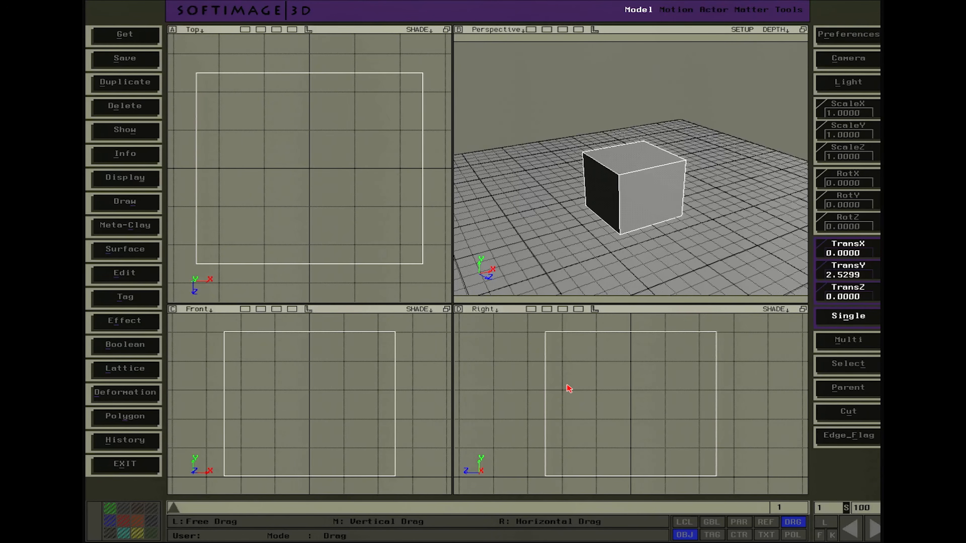
key(z)
right_click(569, 381)
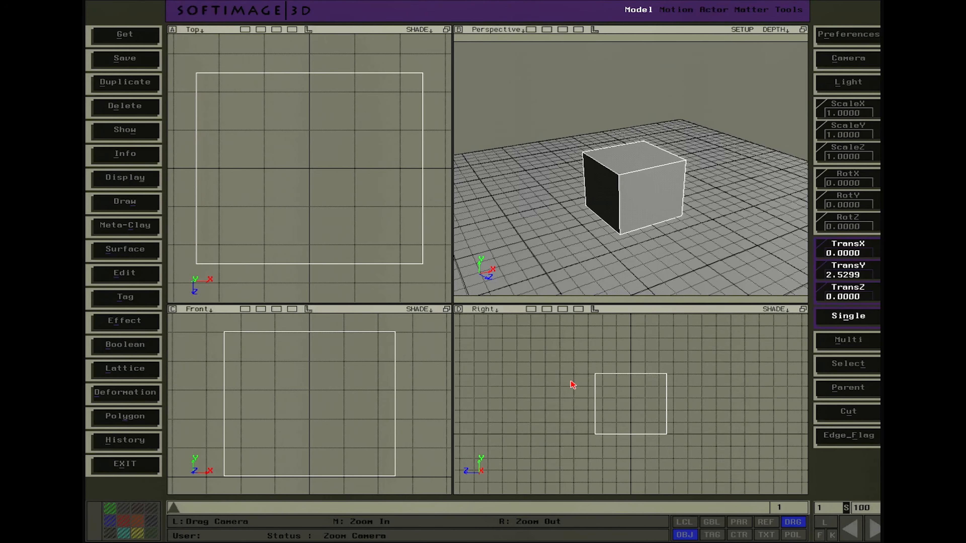
right_click(372, 384)
right_click(362, 257)
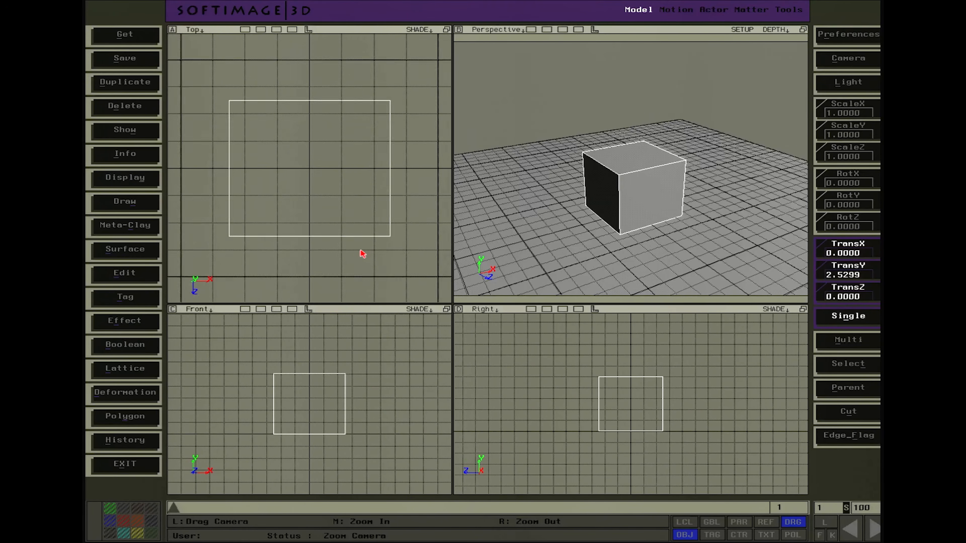
right_click(362, 255)
key(v)
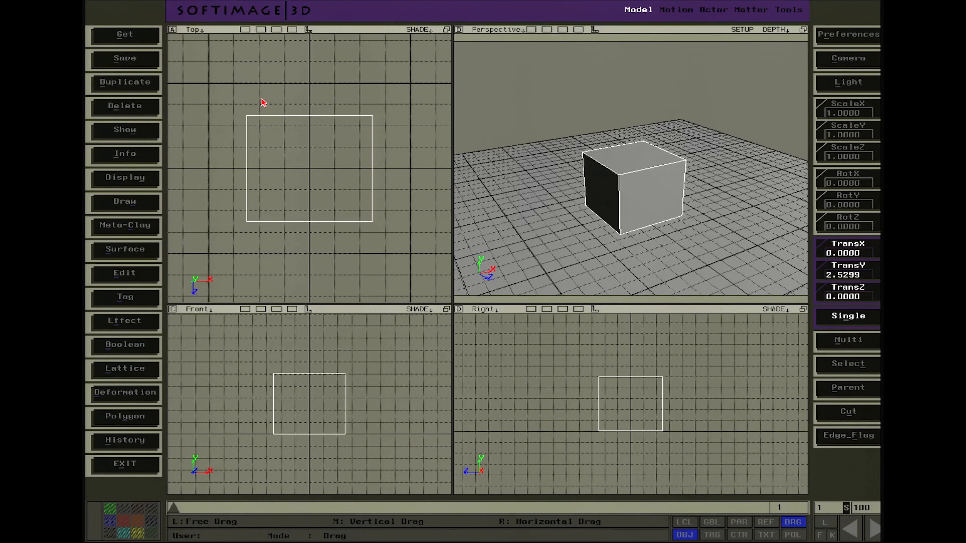
Dolly the Perspective camera back slightly and store the current camera of all four views in their first memory slots
click(245, 30)
click(245, 310)
click(531, 310)
key(p)
mouse_move(652, 187)
mouse_down()
mouse_move(644, 190)
mouse_move(667, 188)
mouse_move(640, 196)
mouse_up()
key(o)
key(o)
key(o)
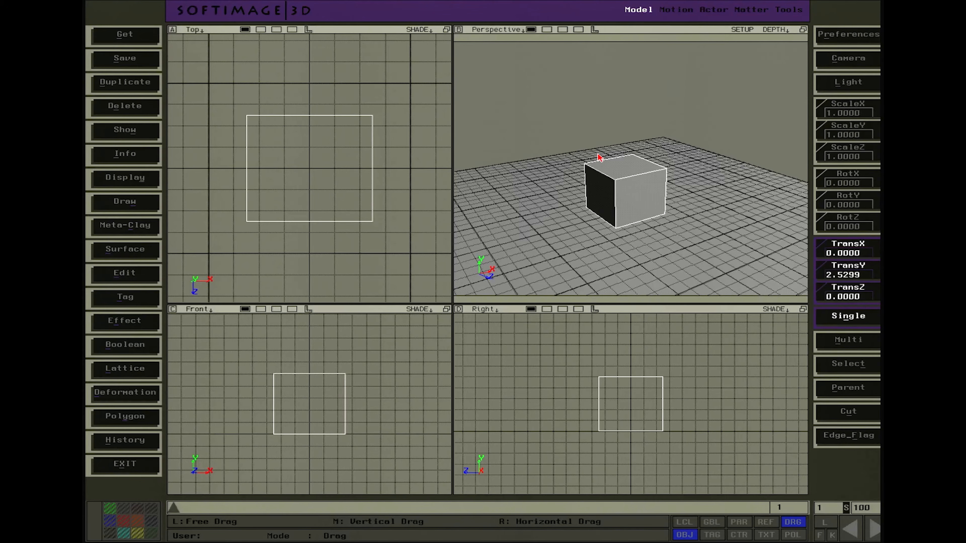
Orbit the Perspective camera away from the cube and recall its stored camera position
key(o)
mouse_move(675, 162)
mouse_down()
mouse_move(664, 177)
mouse_move(630, 168)
mouse_move(636, 188)
mouse_move(695, 184)
mouse_move(595, 198)
mouse_move(640, 188)
mouse_up()
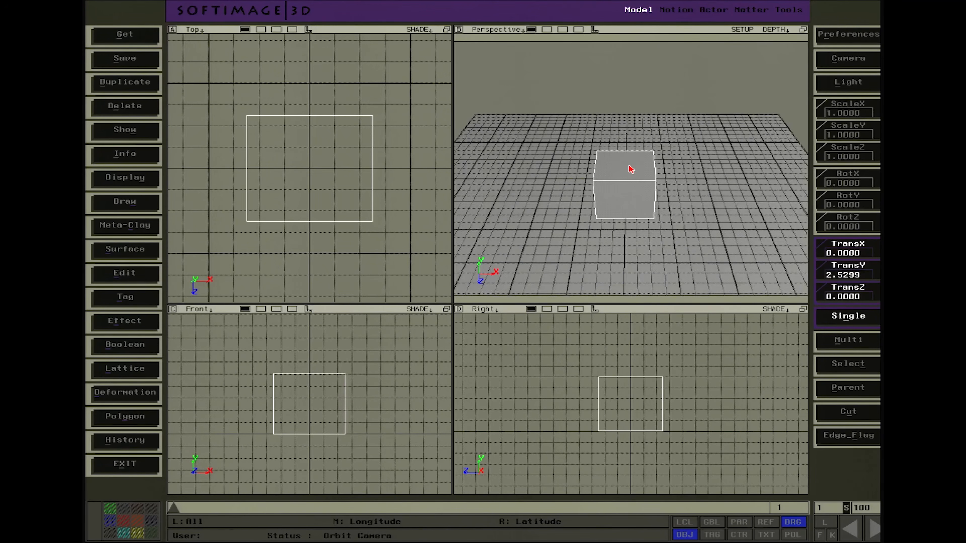
click(535, 32)
key(o)
mouse_move(636, 119)
mouse_down()
mouse_move(622, 137)
mouse_move(557, 141)
mouse_up()
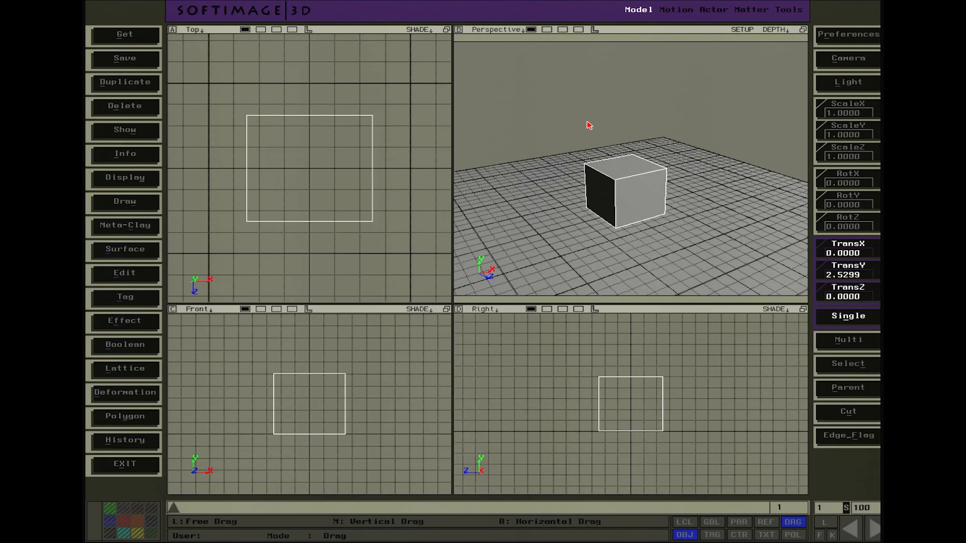
Toggle the cube's selection off and on repeatedly in the Perspective view, leaving the cube selected
key(space)
click(633, 183)
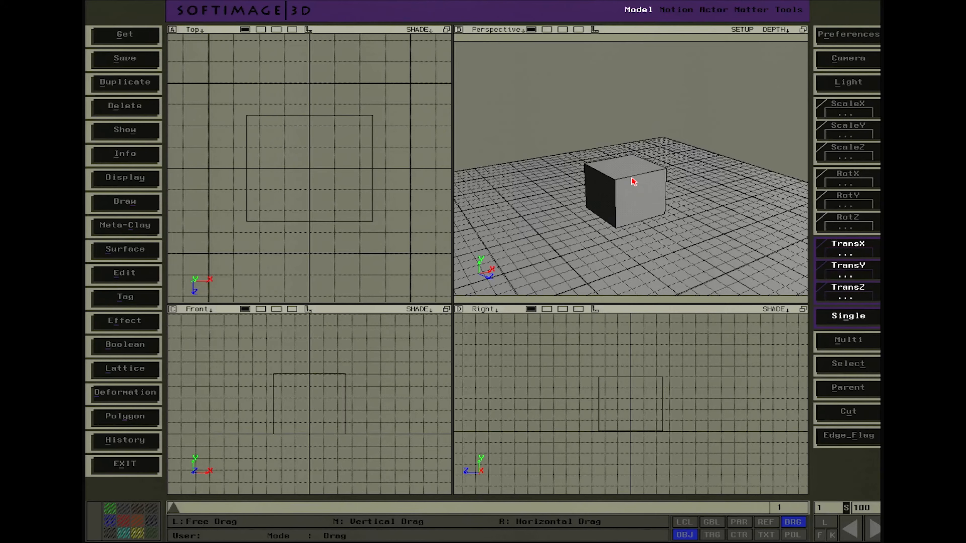
key(space)
click(634, 182)
key(space)
click(633, 180)
key(space)
click(634, 175)
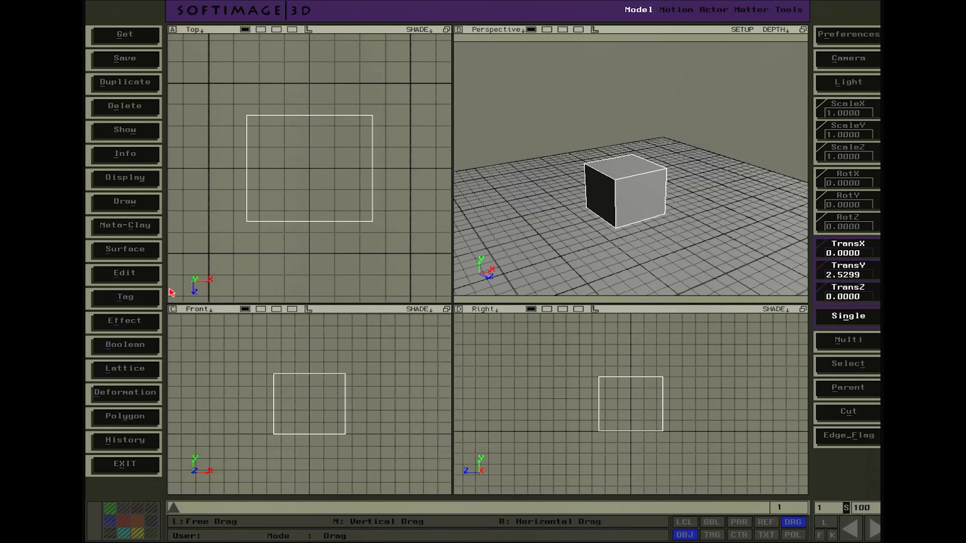
Apply Polygon Subdivision to the cube equally in X, Y and Z so each face has 3 by 3 polygons
click(126, 325)
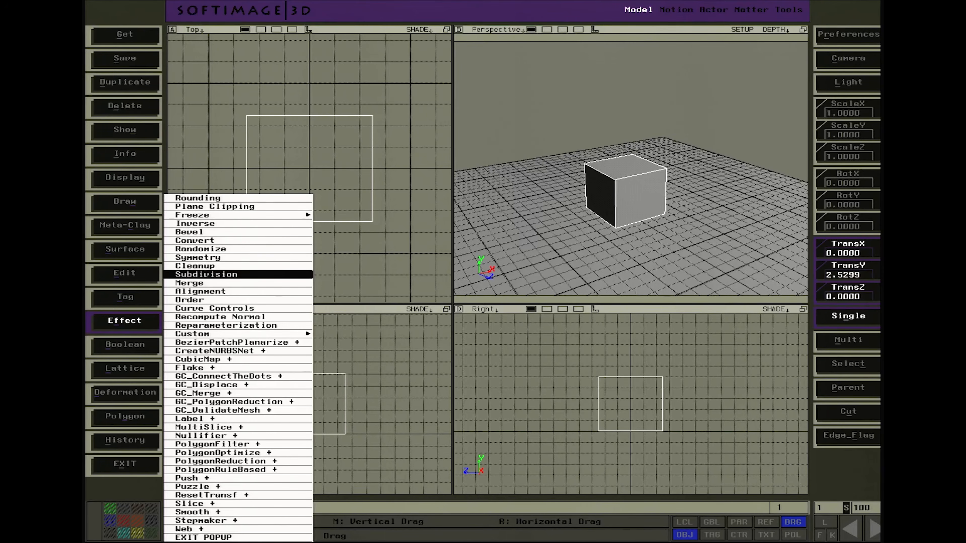
click(205, 275)
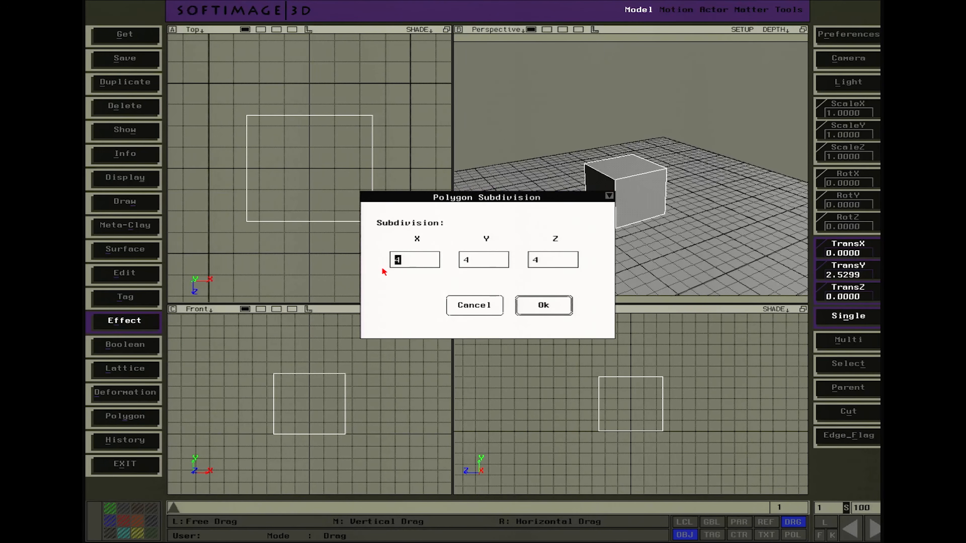
key(Tab)
text(2)
key(Tab)
click(542, 306)
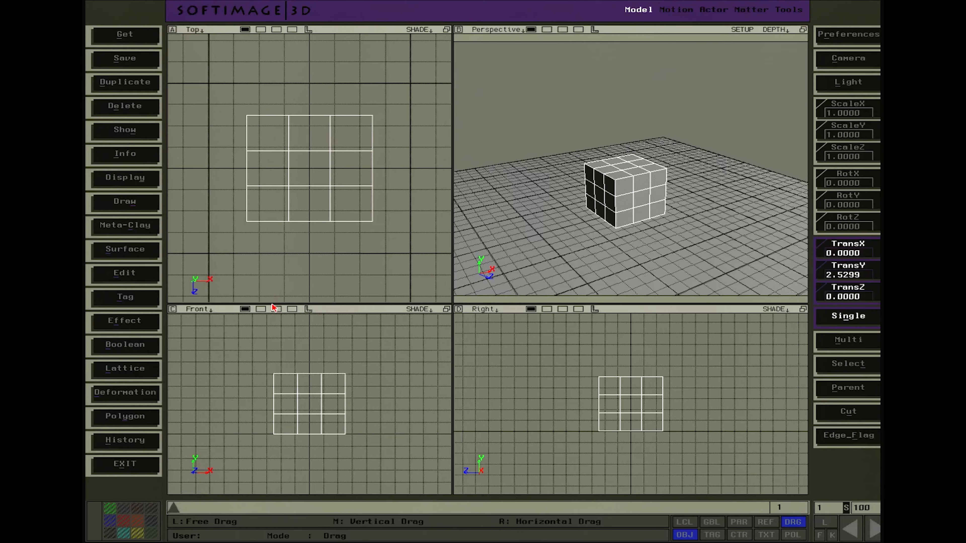
Undo the cube's subdivision and reapply Polygon Subdivision with 2 in X, Y and Z
click(135, 442)
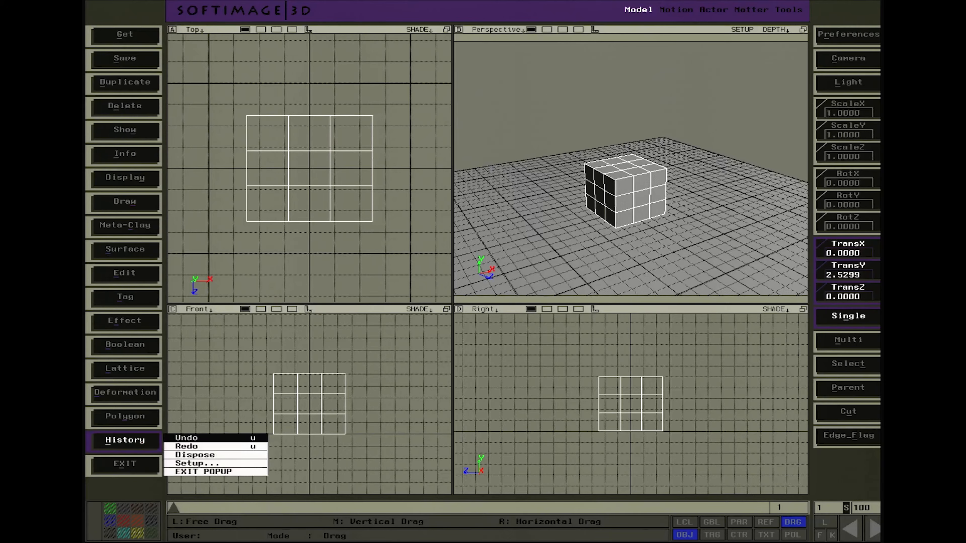
key(u)
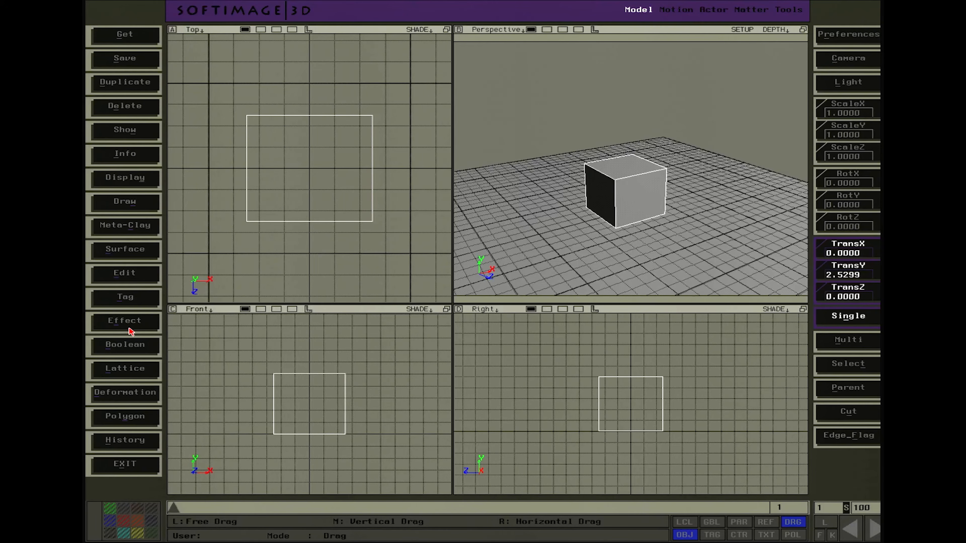
click(137, 325)
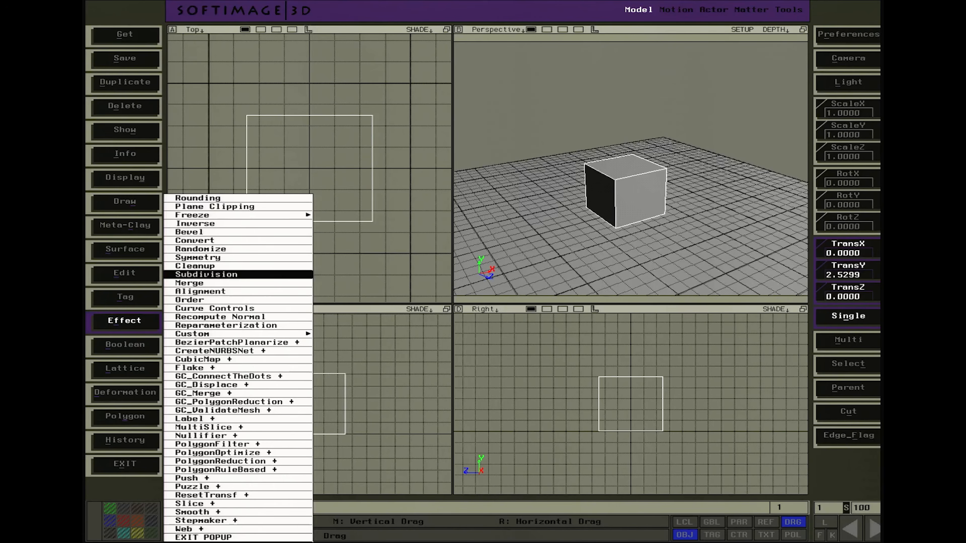
click(206, 275)
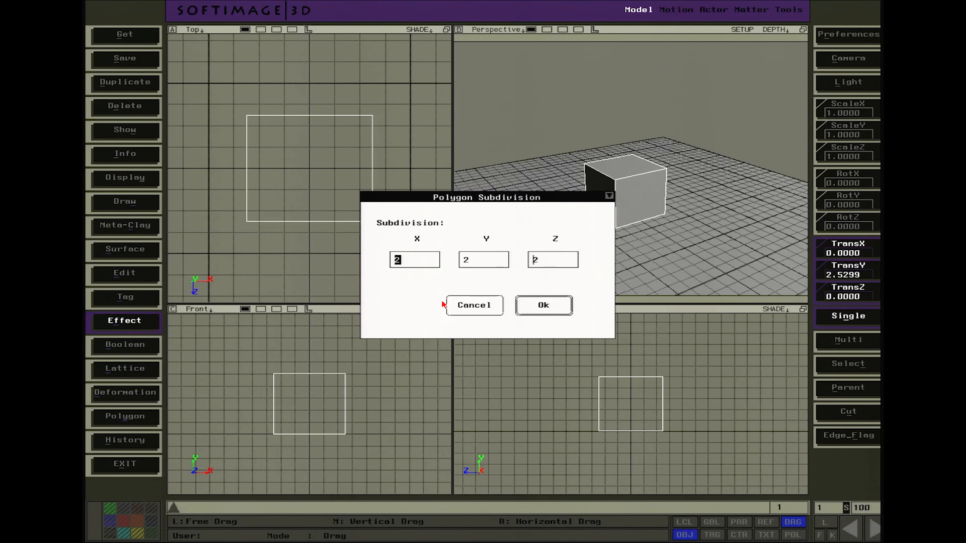
click(551, 310)
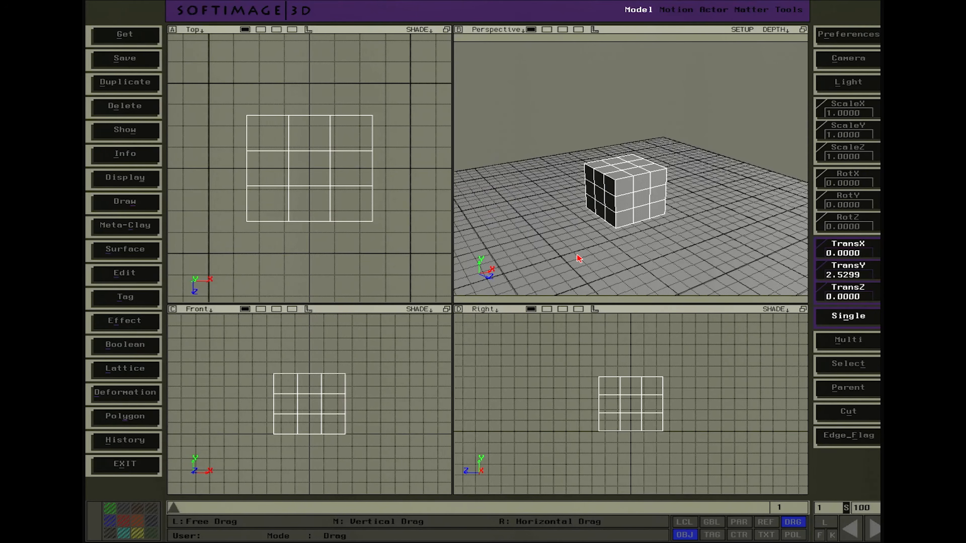
Enlarge the Perspective view within the four-view layout and bring its camera closer to the subdivided cube
drag(453, 309, 340, 379)
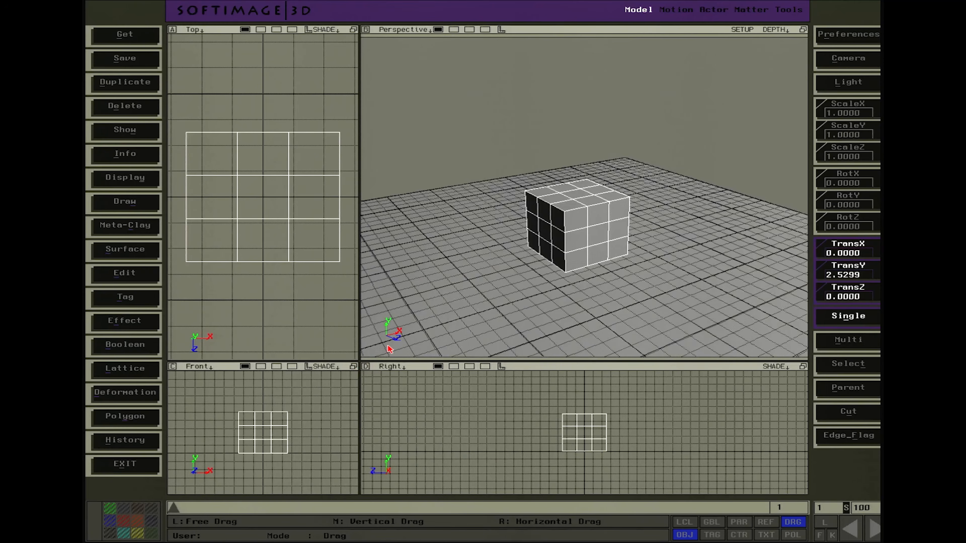
key(o)
mouse_move(579, 273)
mouse_down()
mouse_move(545, 267)
mouse_move(578, 248)
mouse_move(556, 254)
mouse_move(625, 248)
mouse_up()
key(p)
key(o)
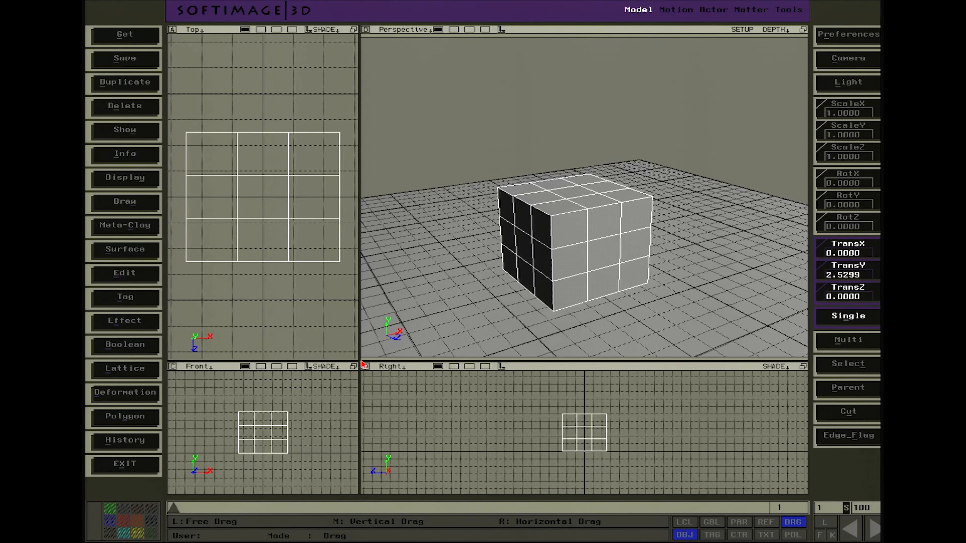
drag(361, 364, 367, 351)
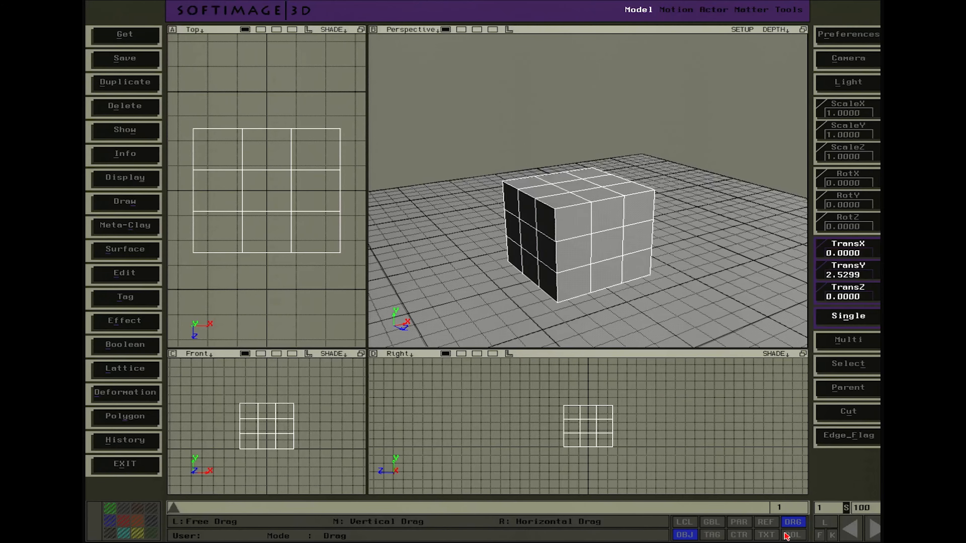
click(712, 536)
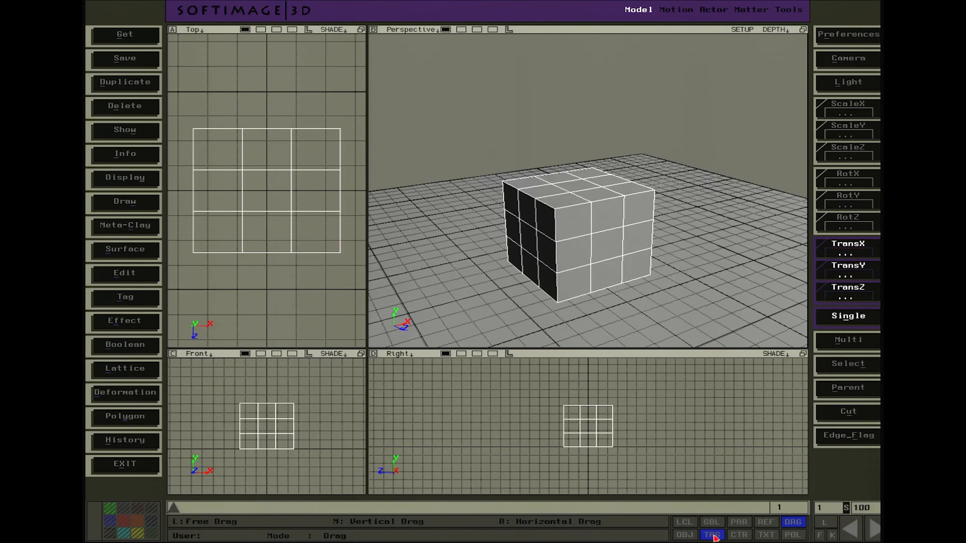
click(685, 535)
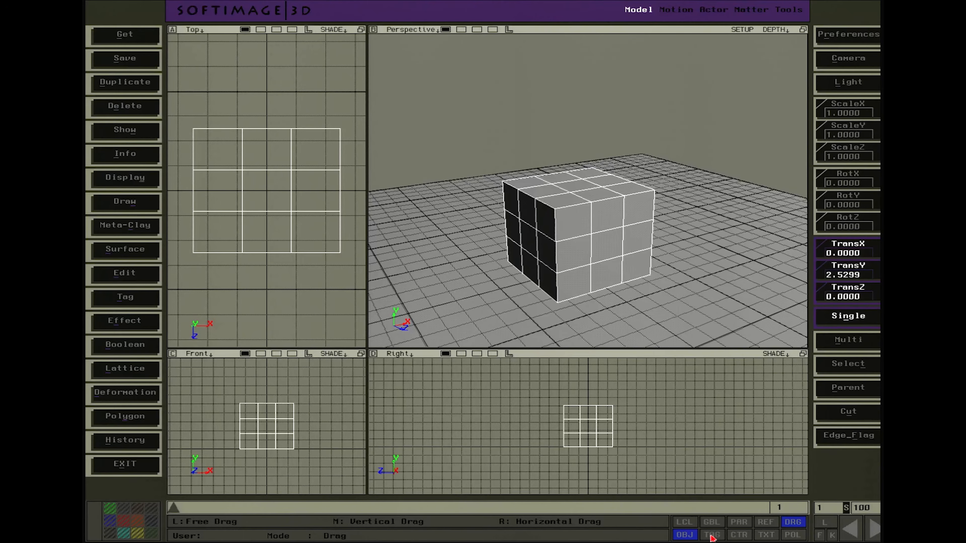
key(t)
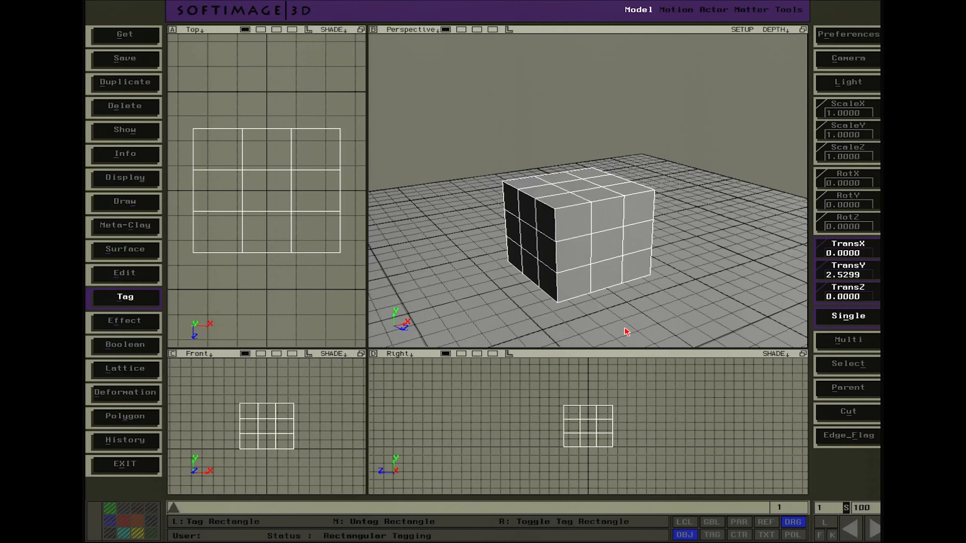
key(t)
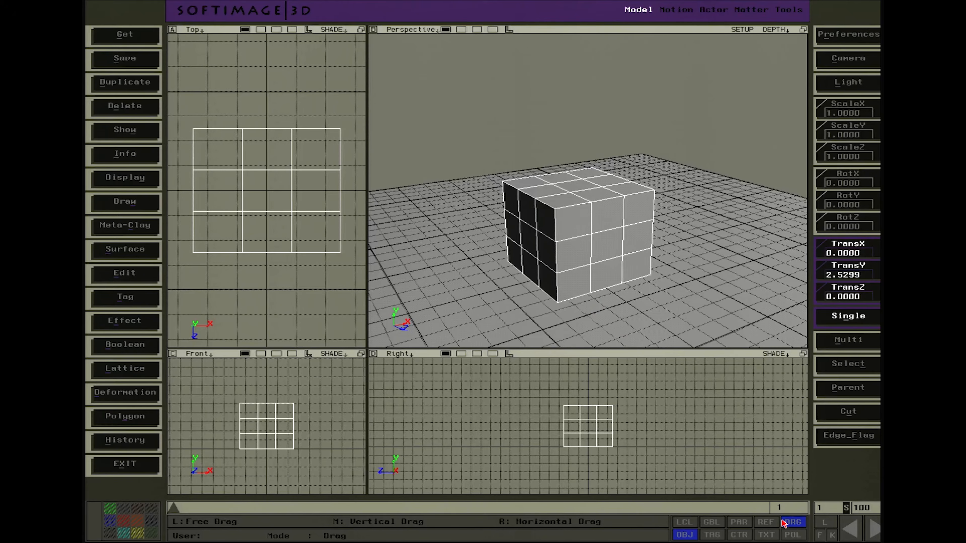
Select the middle and upper rows of polygons on the cube's front face with Raycast Polygon Selection
key(y)
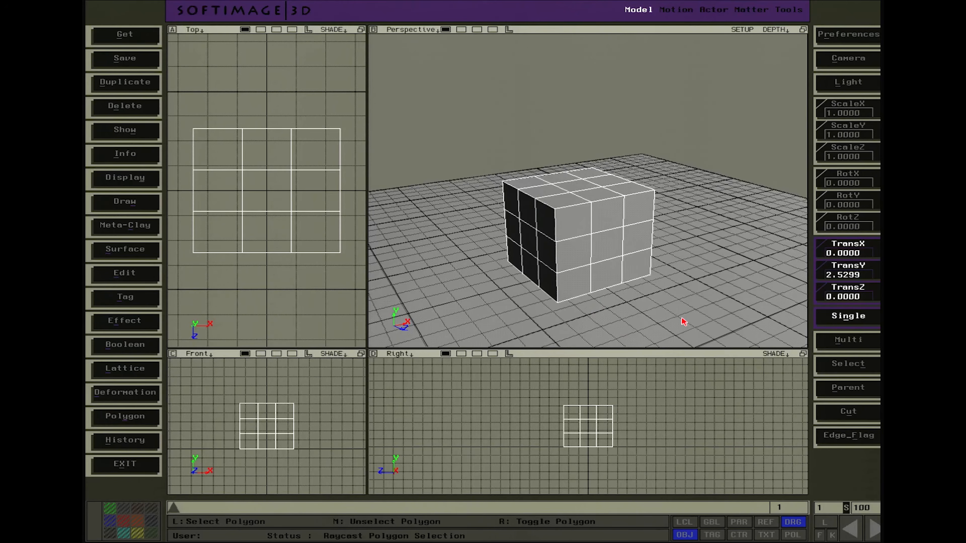
click(606, 248)
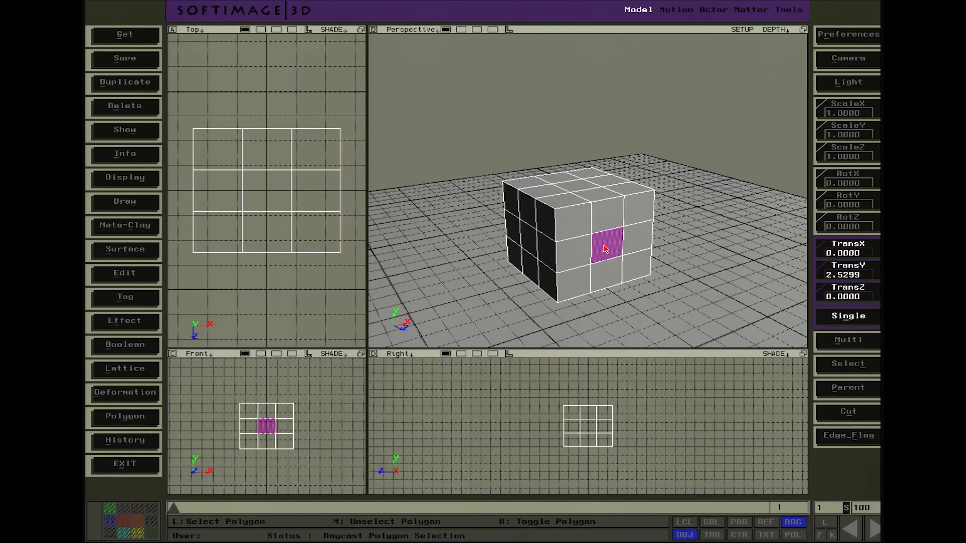
click(569, 256)
click(643, 240)
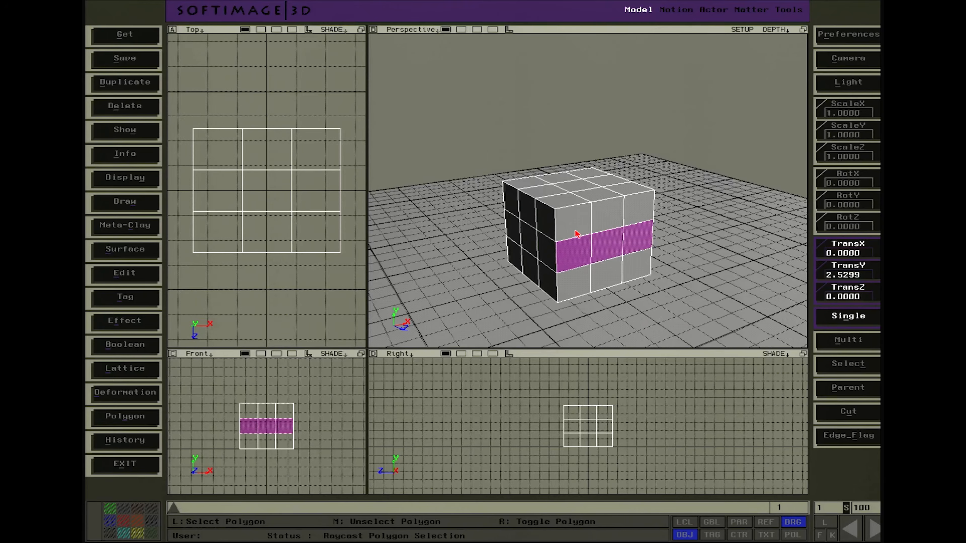
click(578, 230)
click(609, 221)
click(636, 216)
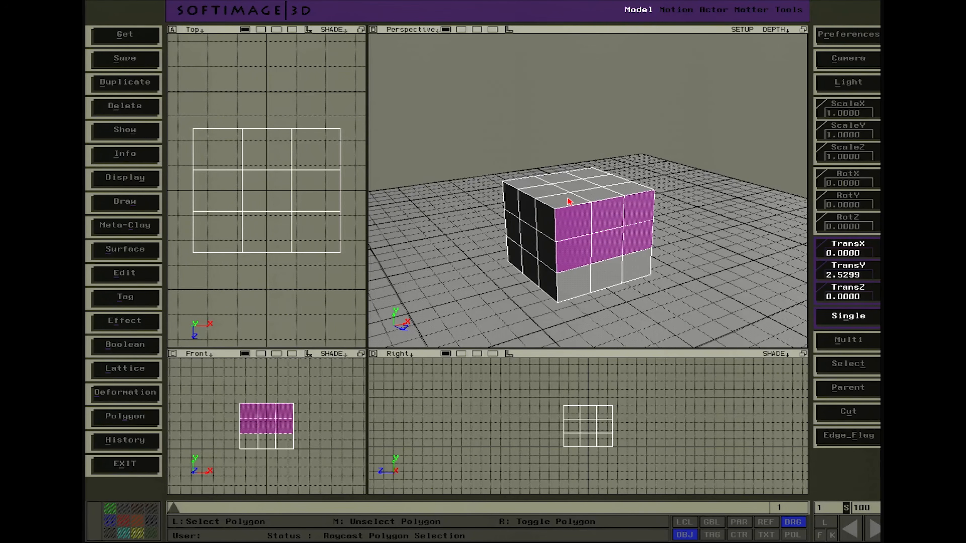
Add the two front rows of polygons on the cube's top face to the polygon selection
click(565, 205)
click(593, 201)
click(624, 192)
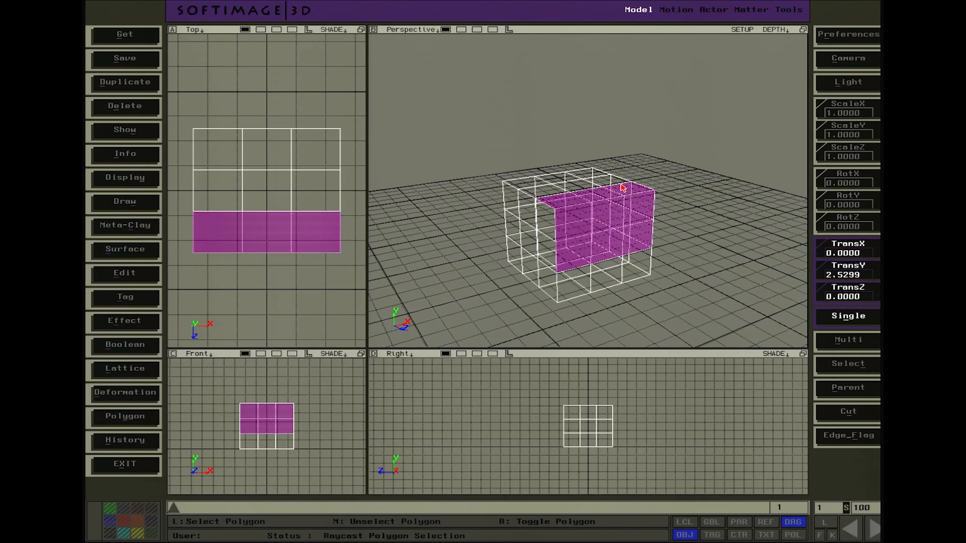
click(613, 185)
click(588, 185)
click(569, 191)
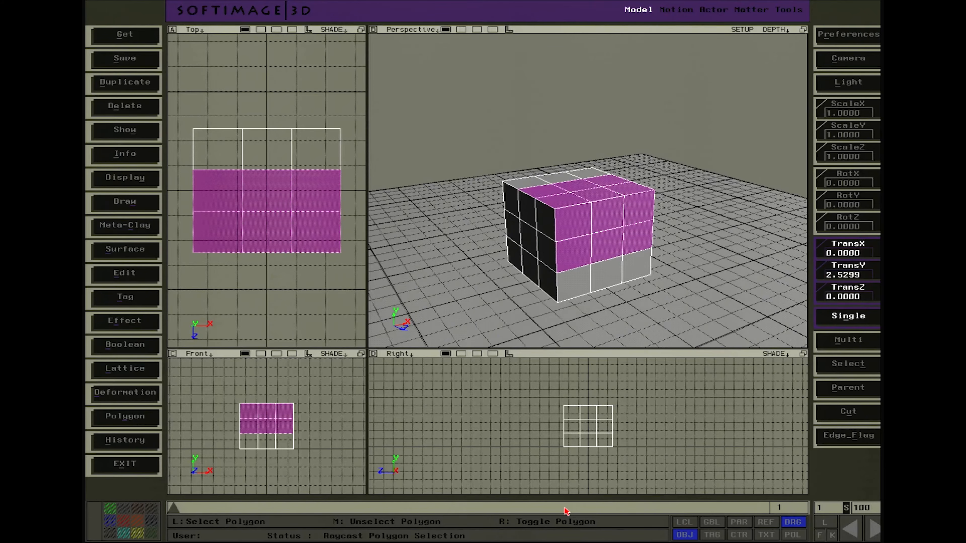
Unselect all selected polygons on the cube's front and top faces and leave polygon selection
middle_click(543, 192)
mouse_move(543, 192)
middle_down()
mouse_move(608, 183)
mouse_move(564, 223)
mouse_move(580, 255)
mouse_move(613, 222)
mouse_move(639, 248)
mouse_move(624, 257)
middle_up()
drag(572, 256, 632, 241)
mouse_move(632, 242)
middle_down()
mouse_move(605, 246)
mouse_move(593, 261)
middle_up()
key(Escape)
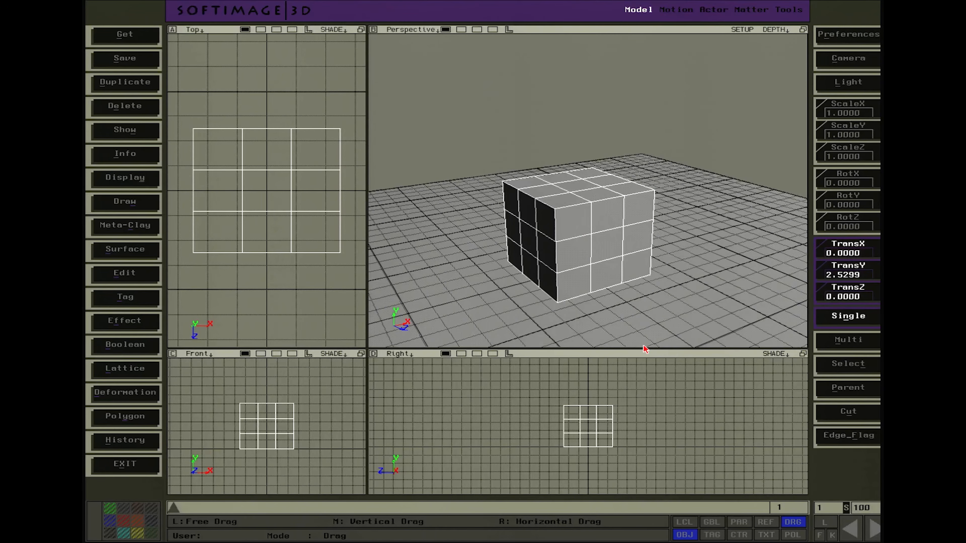
Tag the upper-middle vertex on the front face's +X edge using Rectangular Tagging in the Perspective view
key(t)
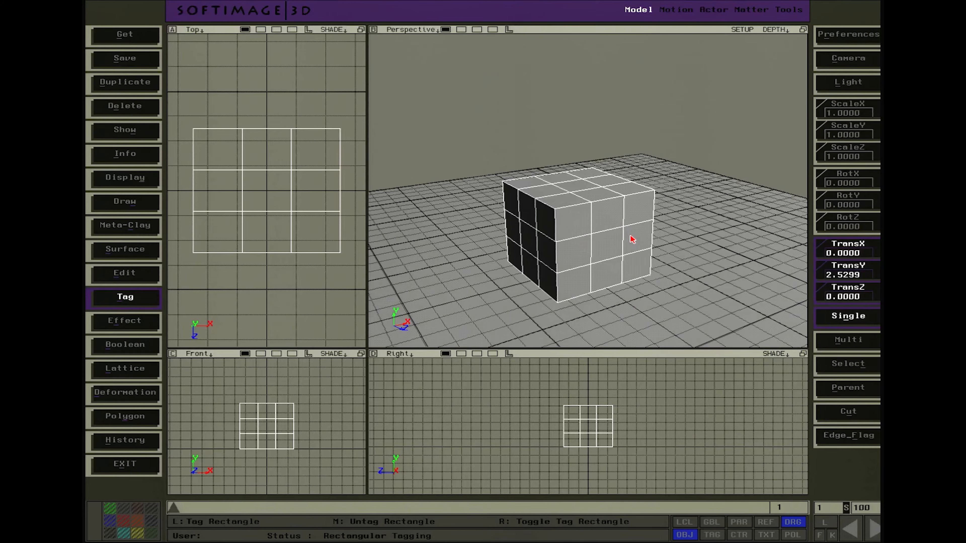
drag(648, 212, 662, 230)
key(Escape)
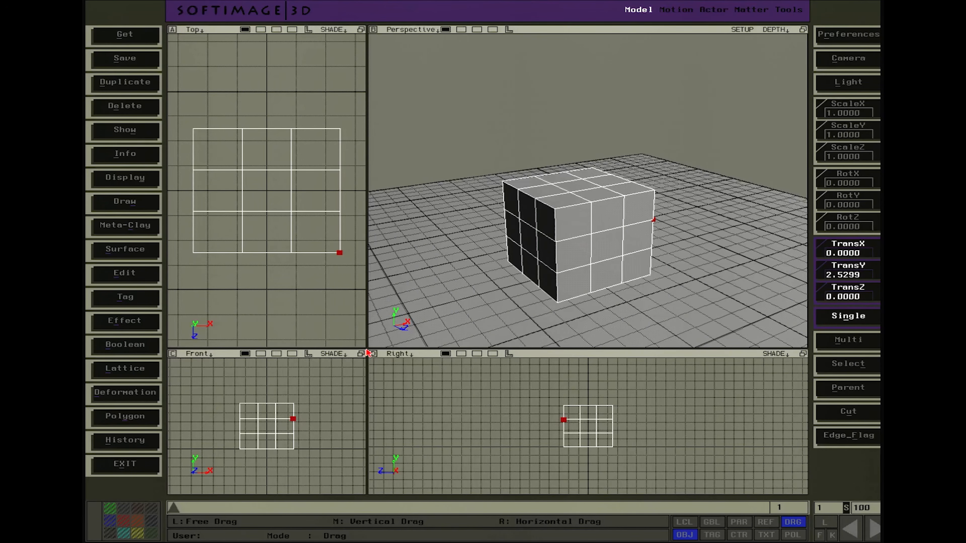
Untag the single edge vertex and tag the two middle horizontal rows of vertices in an enlarged Right view
drag(366, 353, 453, 230)
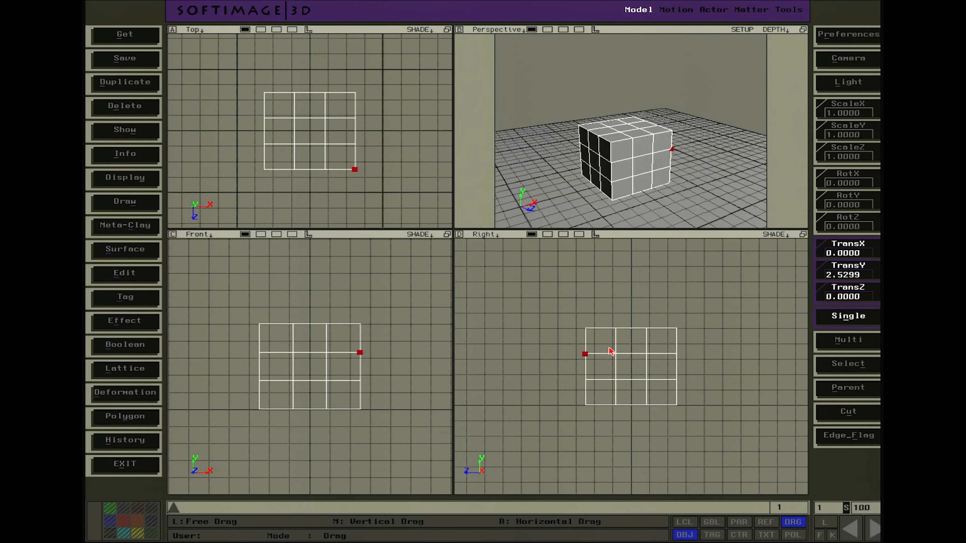
key(z)
right_click(663, 375)
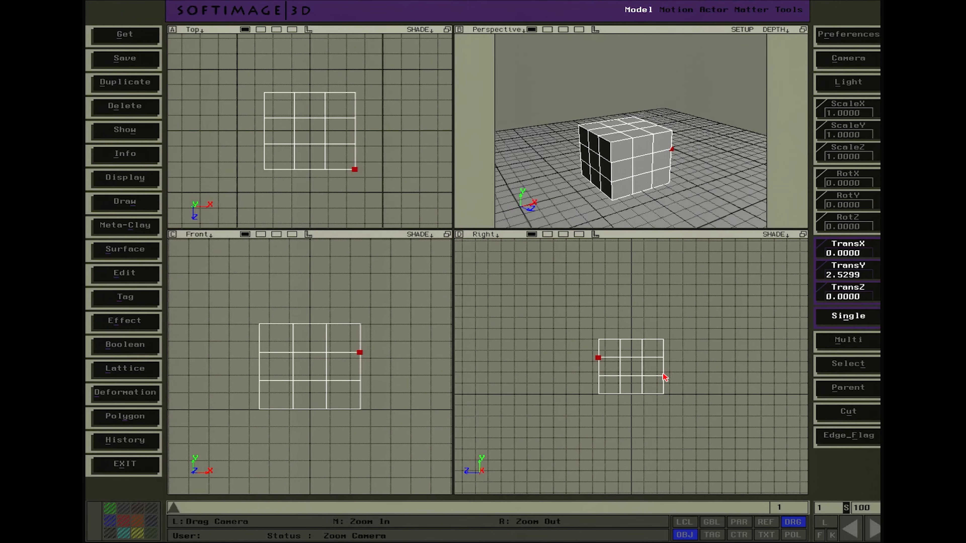
key(f)
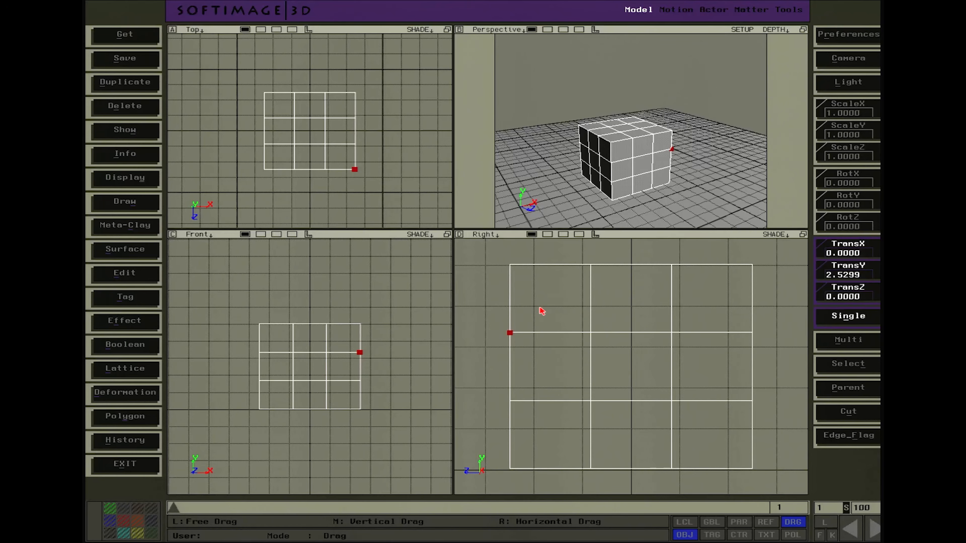
key(t)
middle_drag(490, 316, 521, 344)
key(Escape)
key(t)
drag(473, 302, 759, 420)
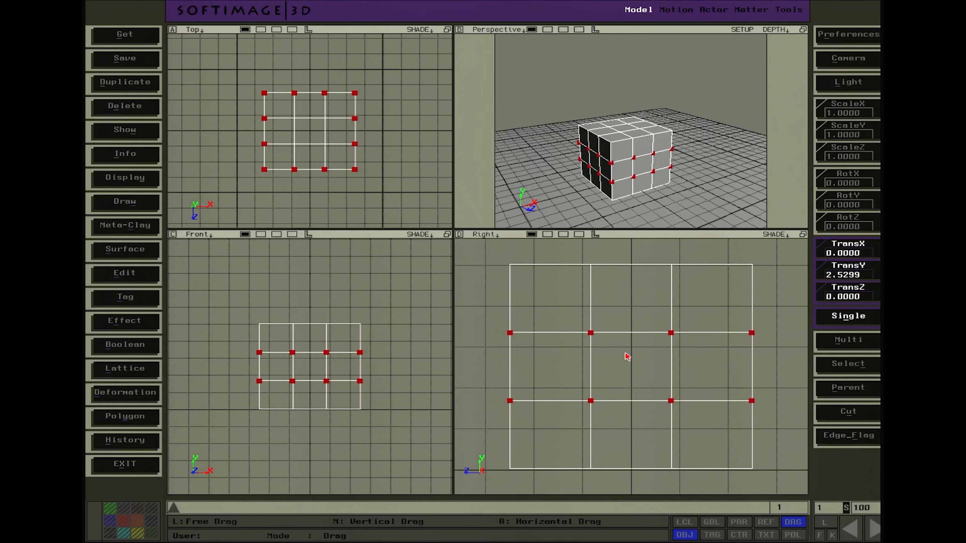
Try scaling the whole cube to 1.22 in Y and undo the scaling
key(x)
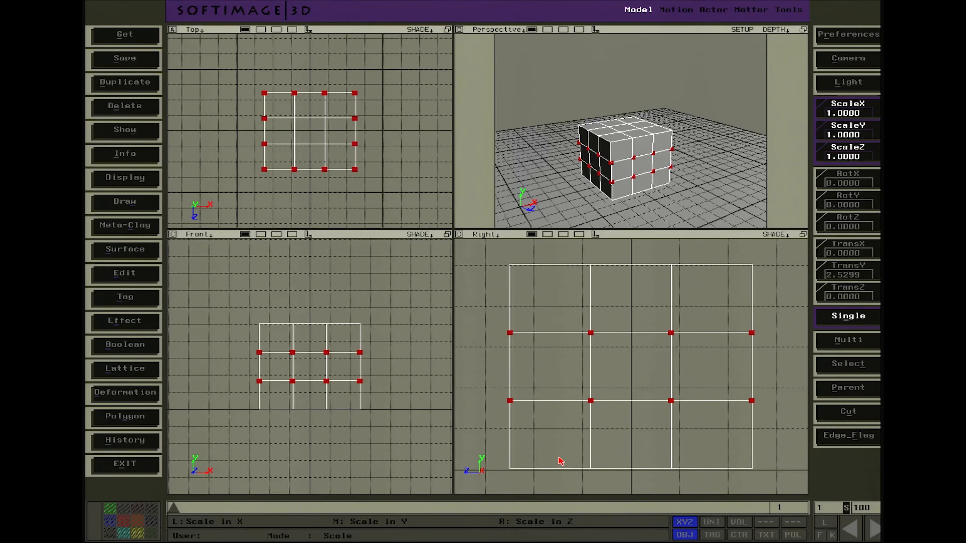
middle_drag(647, 386, 605, 368)
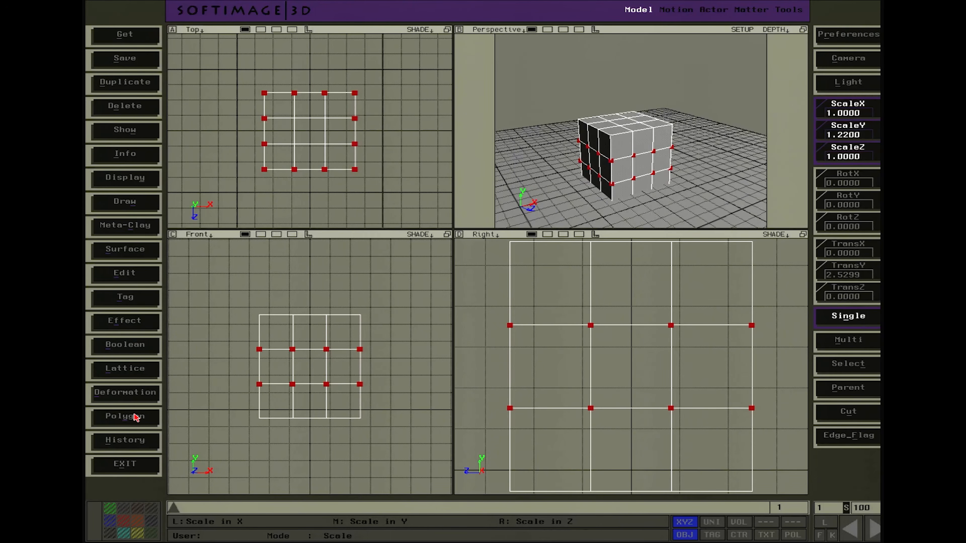
click(137, 443)
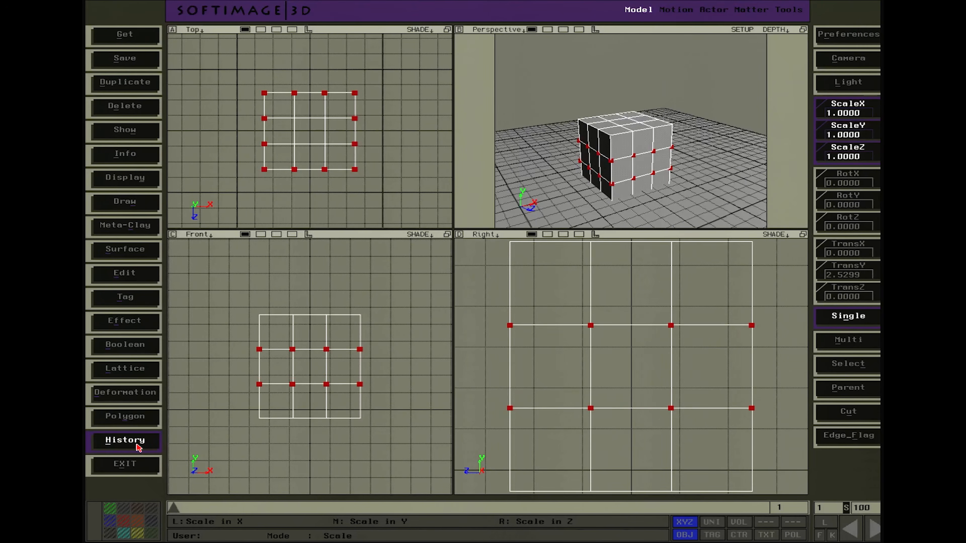
Scale the tagged vertex rows in Y in TAG mode, spreading them close to the cube's upper and lower edges, and untag them
click(718, 536)
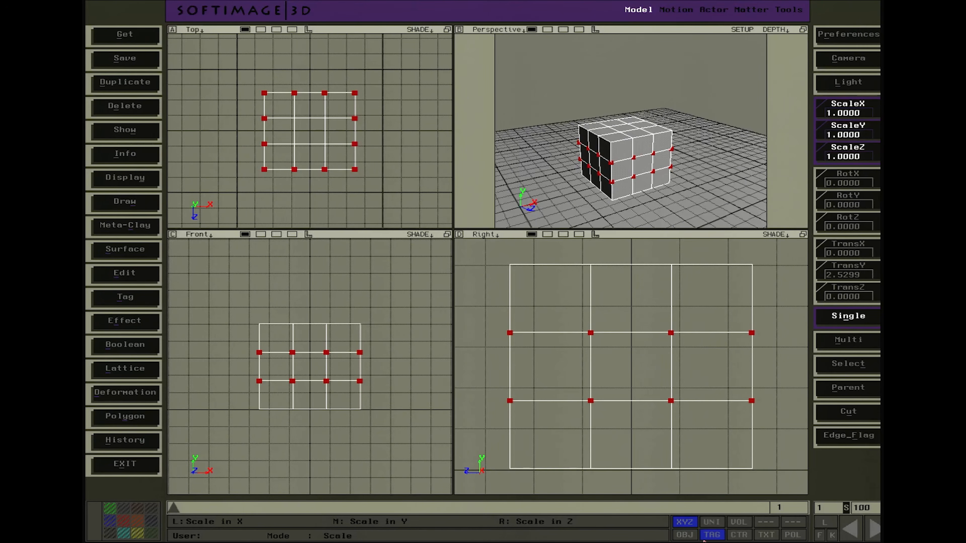
middle_drag(640, 371, 643, 296)
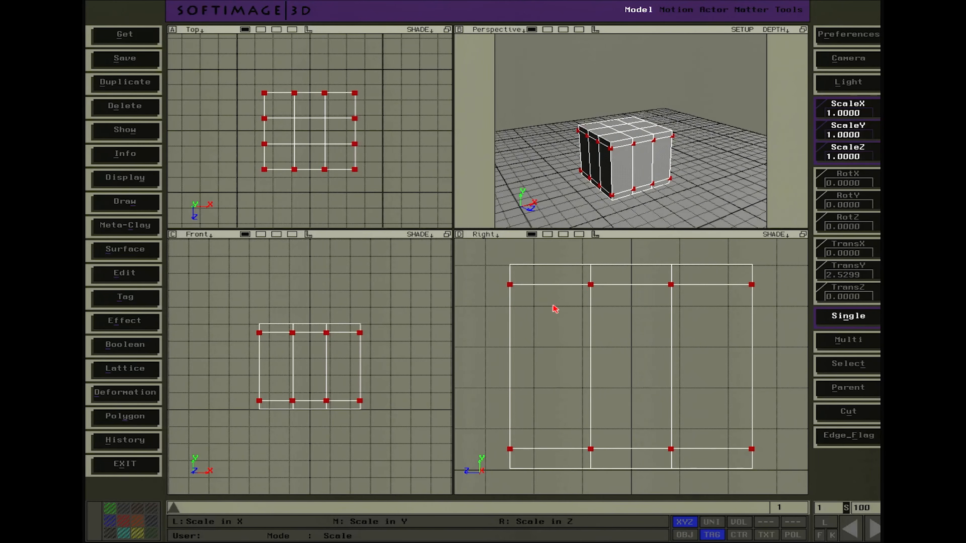
key(t)
drag(485, 273, 765, 460)
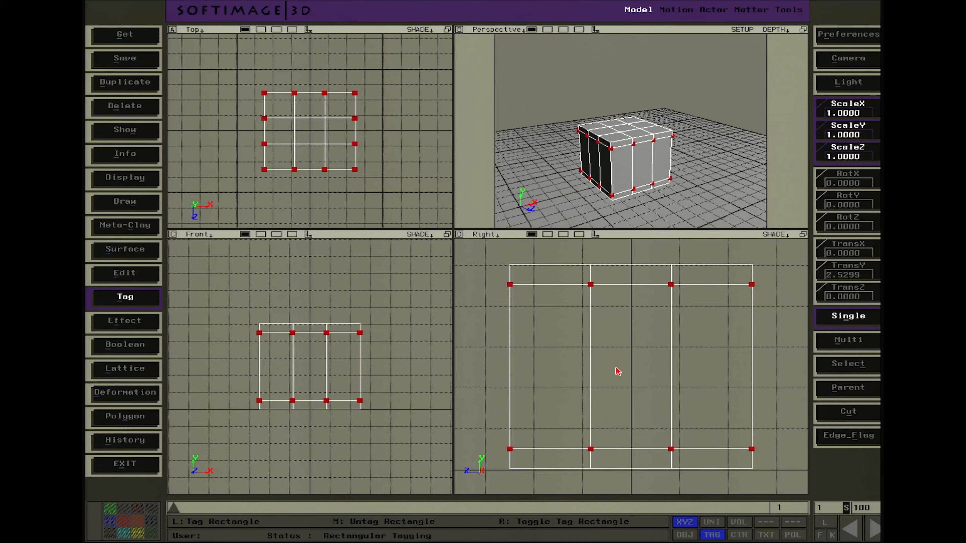
drag(493, 277, 611, 322)
middle_drag(611, 322, 780, 460)
Tag the two middle vertex columns in the Right view, scale them outward in Z close to the cube's sides, and untag them
drag(582, 252, 705, 478)
key(s)
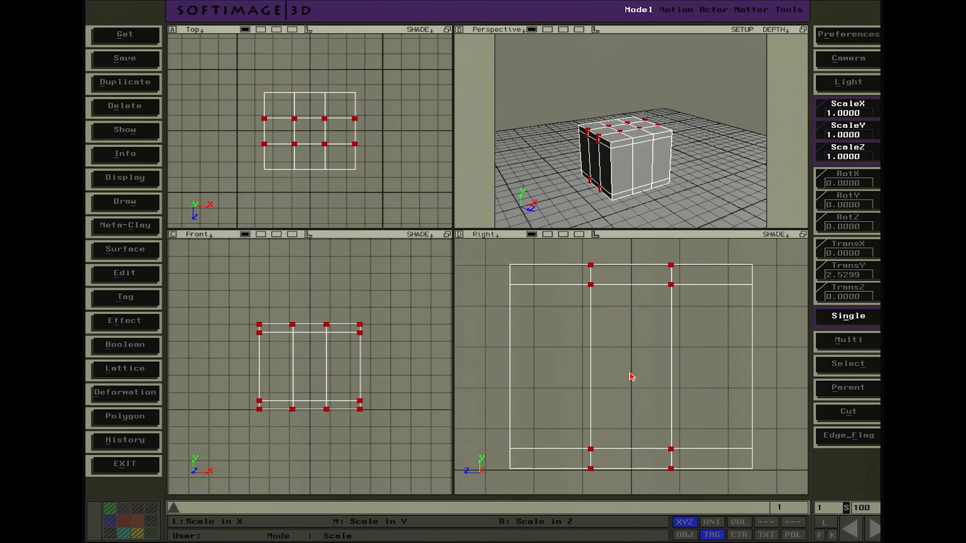
right_drag(584, 404, 684, 404)
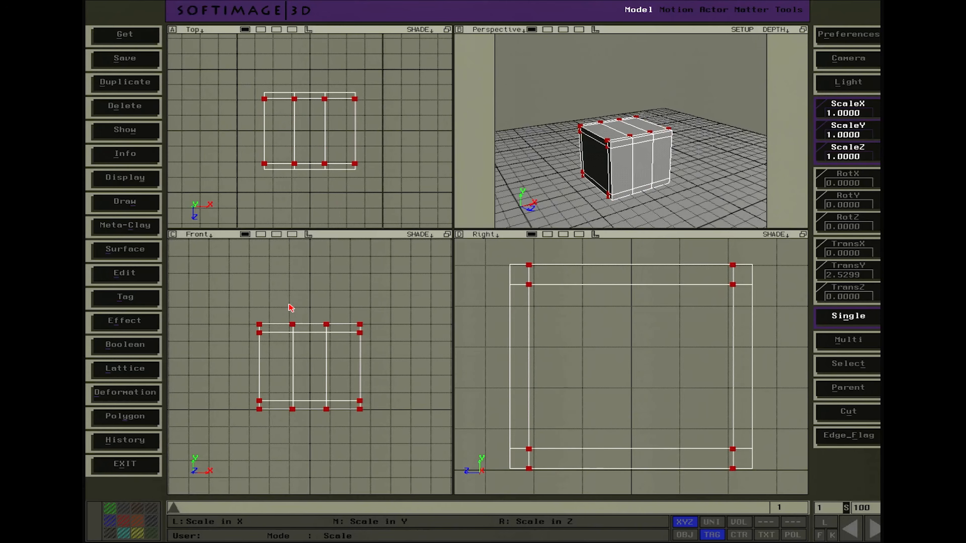
key(t)
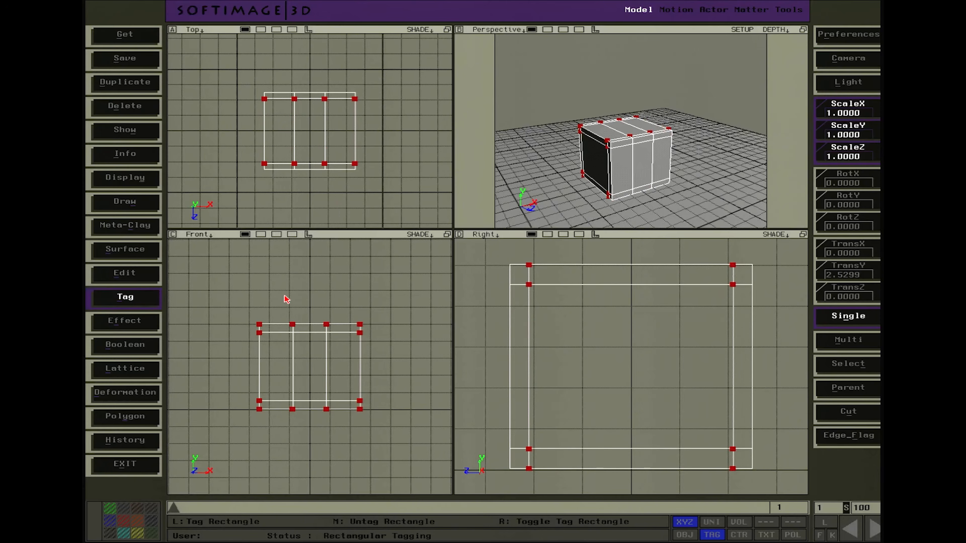
middle_drag(235, 296, 399, 418)
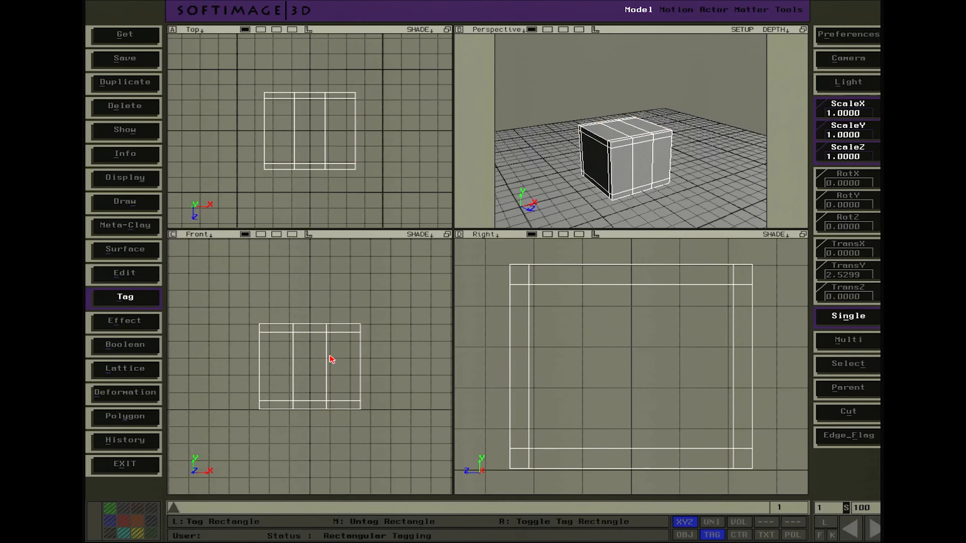
Tag the two middle vertex columns in the Front view, scale them outward in X close to the cube's sides, and return to OBJ mode
drag(277, 307, 349, 433)
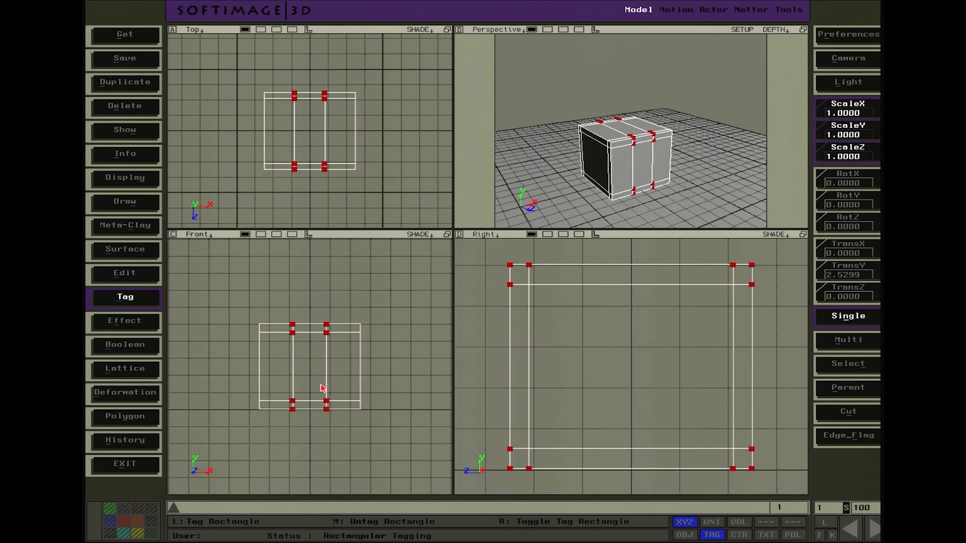
key(s)
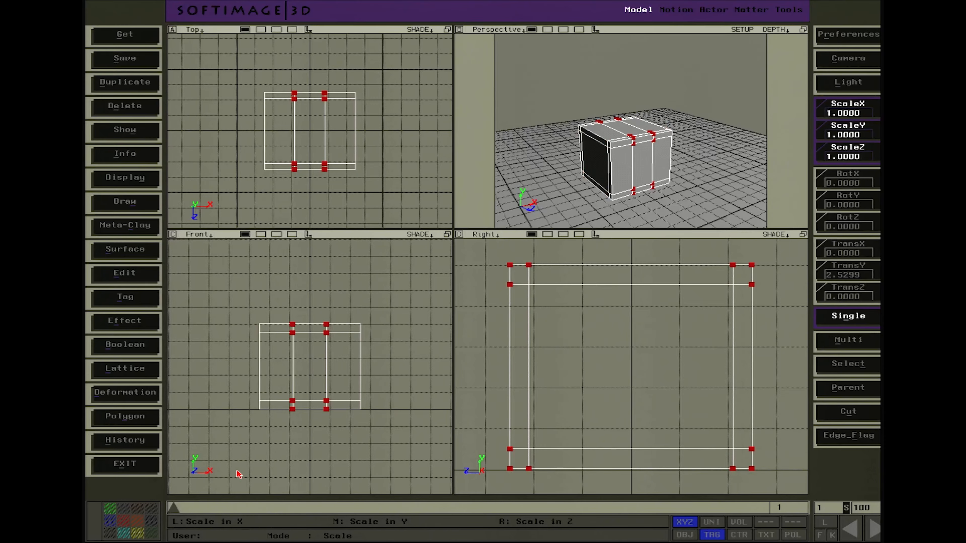
drag(296, 452, 400, 454)
click(693, 537)
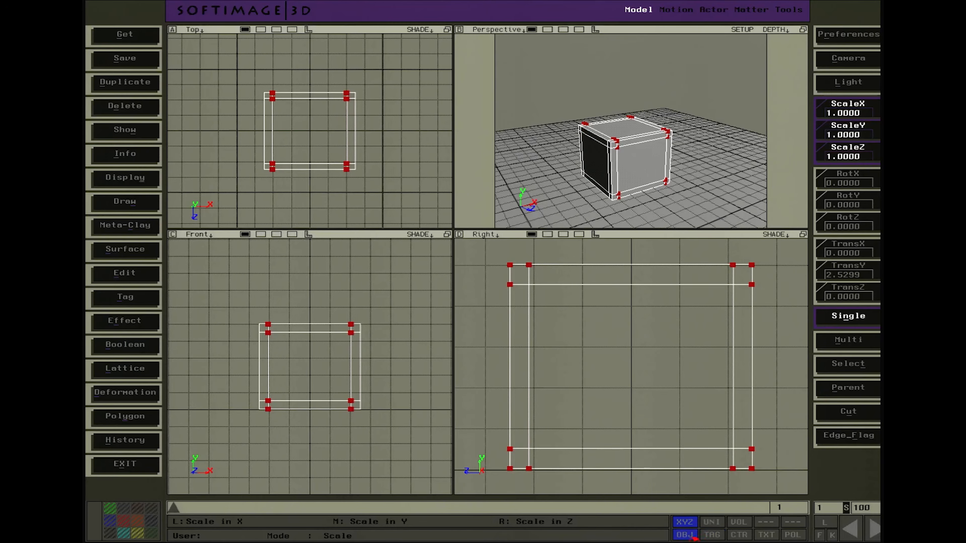
Deselect the cube to inspect its edge loops in the Perspective view, and reselect it
key(space)
click(613, 172)
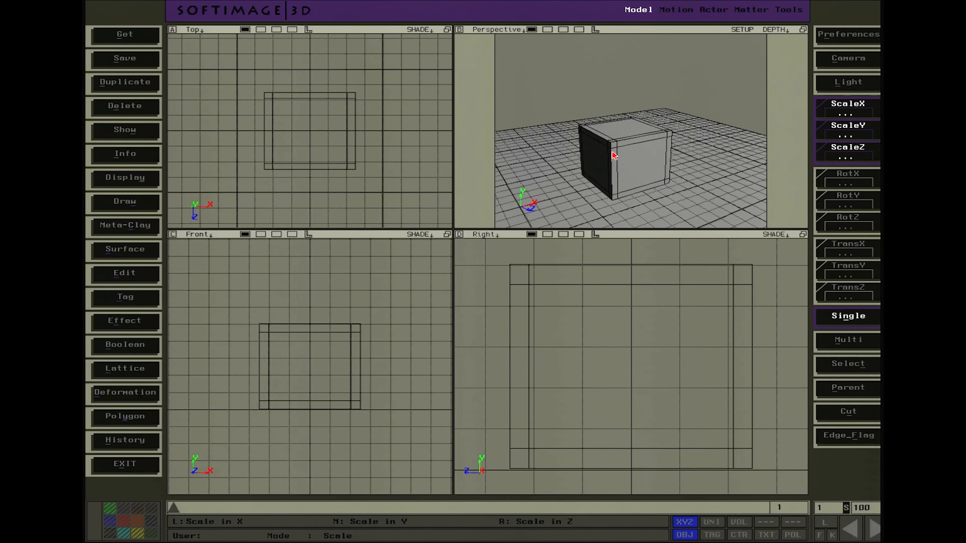
key(space)
click(615, 134)
click(614, 148)
click(614, 149)
click(614, 148)
key(space)
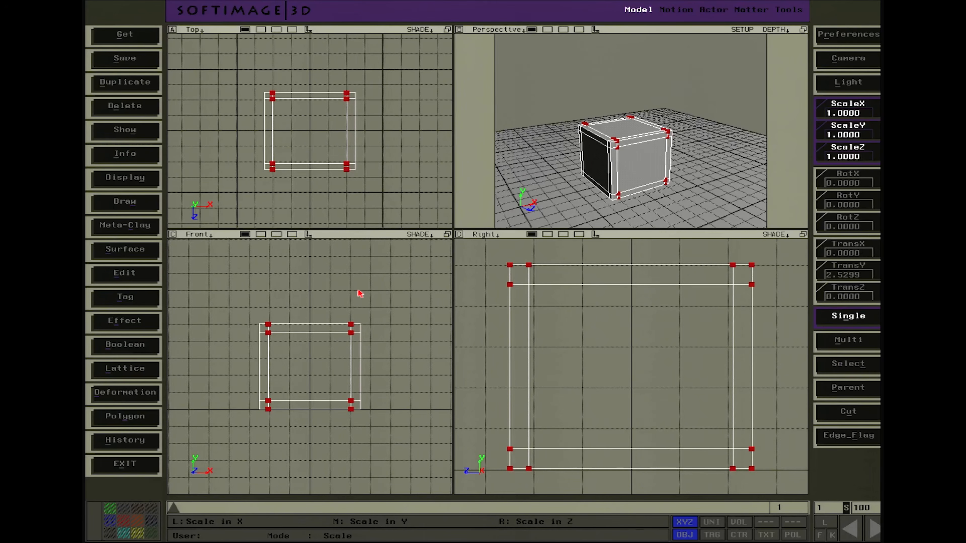
Untag all vertices of the cube in the Front view
key(t)
middle_drag(241, 310, 390, 437)
key(Escape)
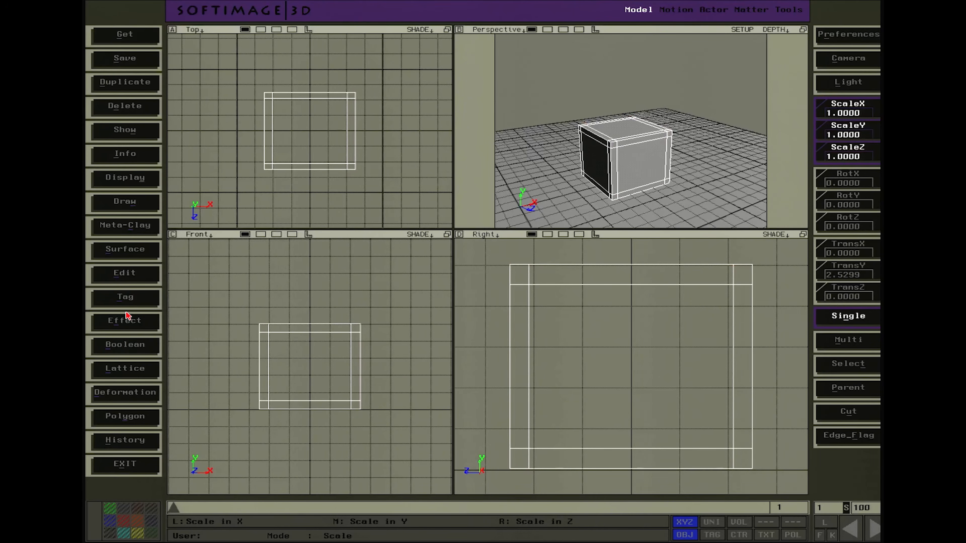
Apply the Rounding effect to the cube with a value of 0.5, repeat it, and deselect the cube
click(129, 321)
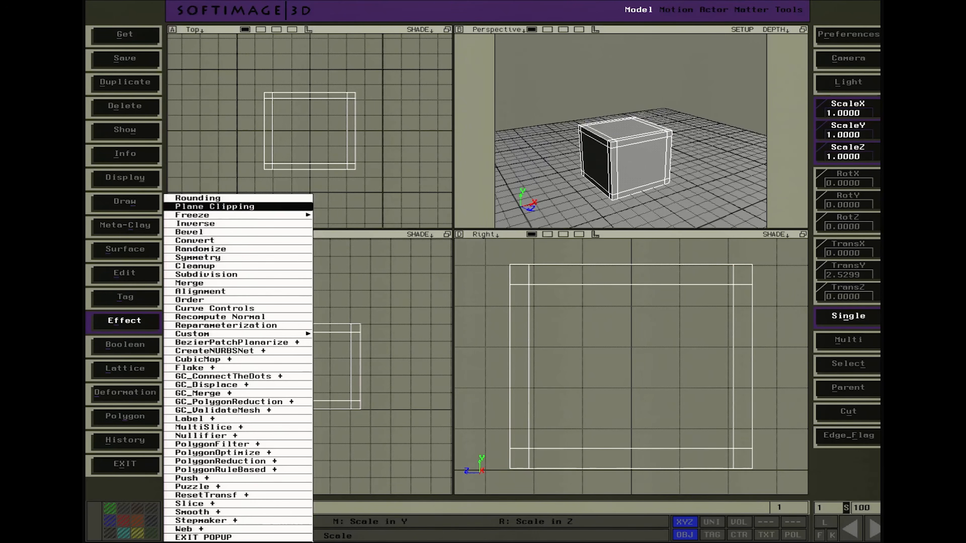
click(198, 198)
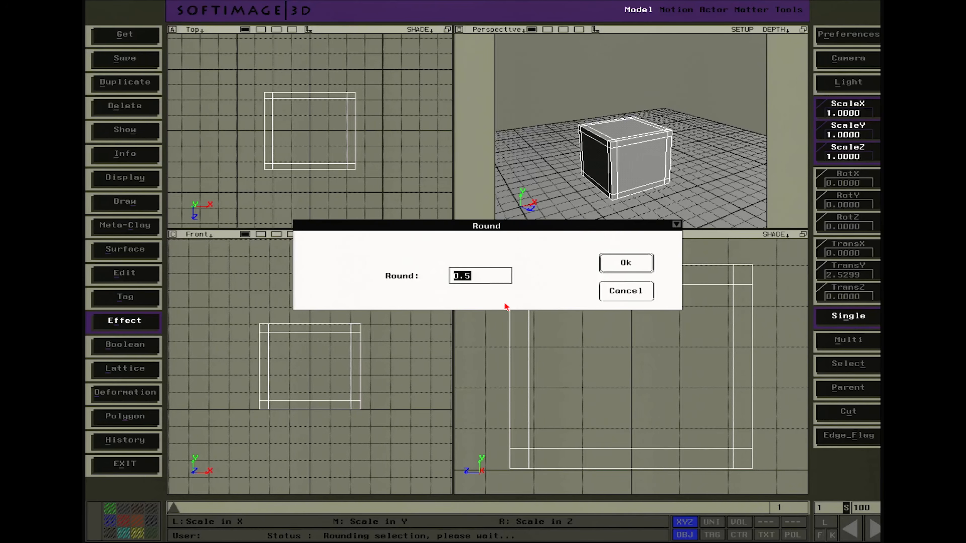
click(616, 266)
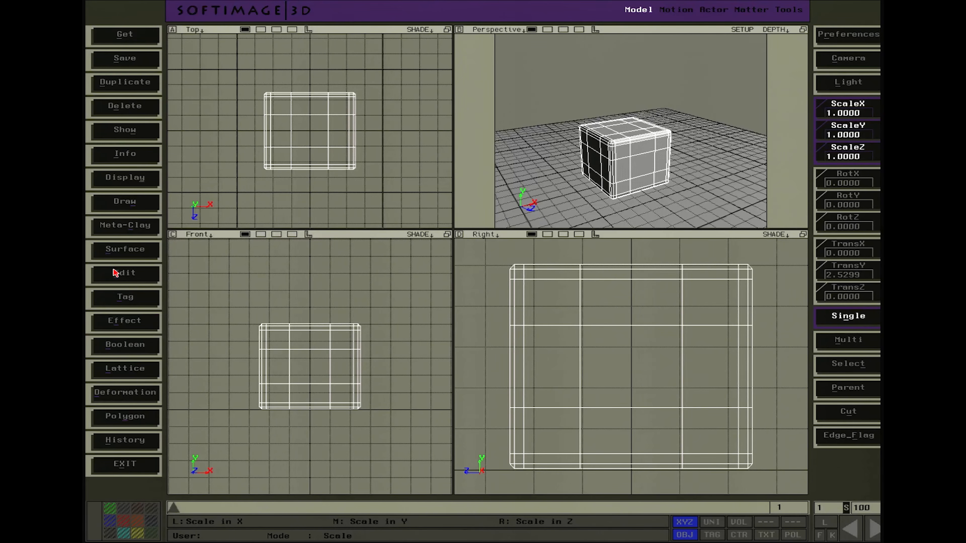
click(127, 320)
key(Return)
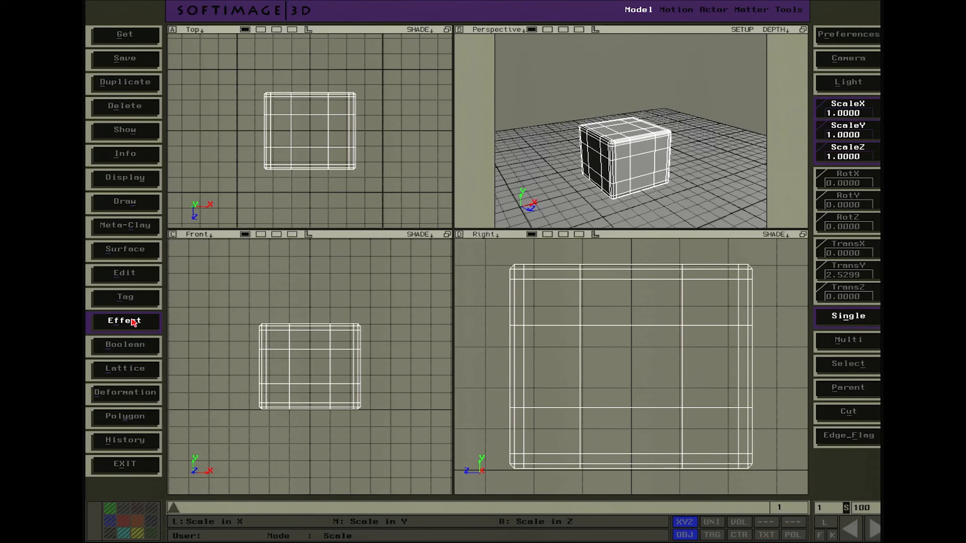
key(Return)
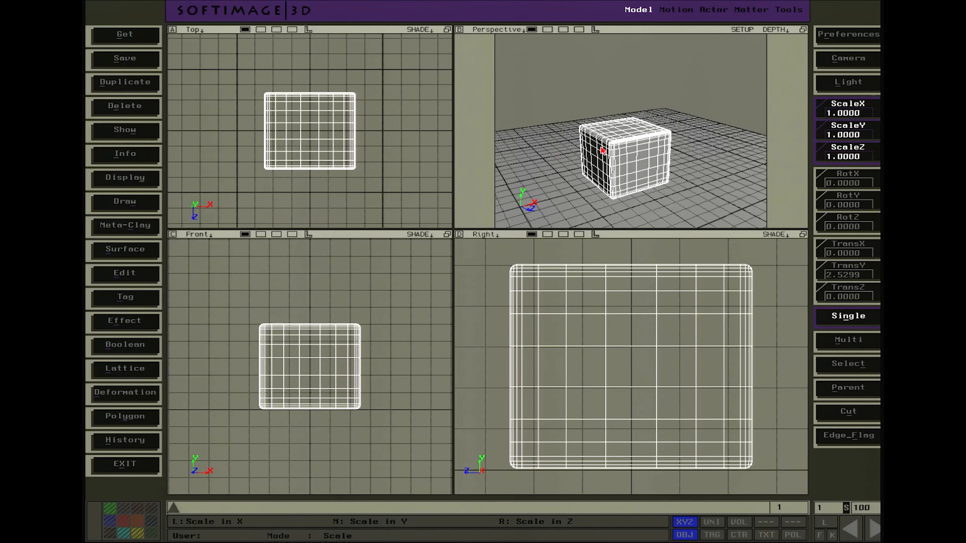
key(t)
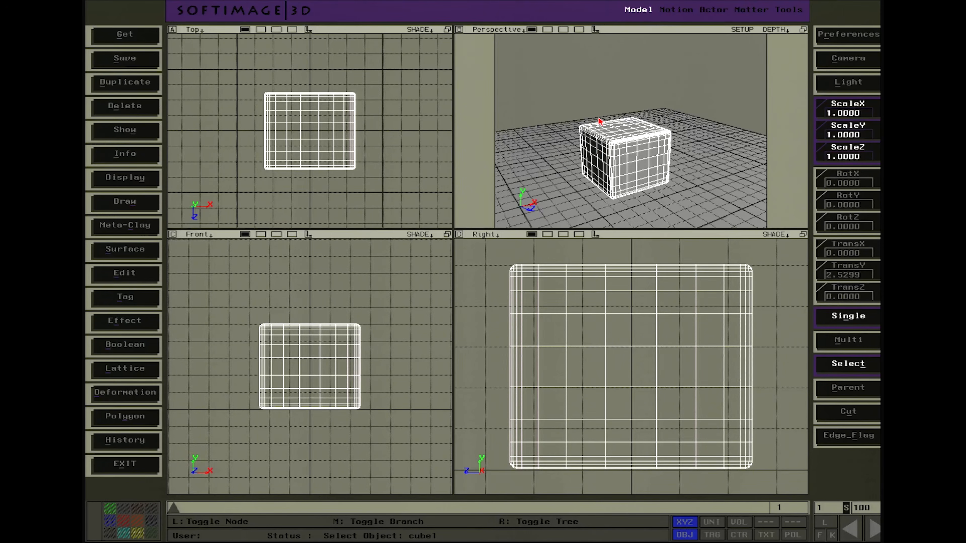
click(599, 121)
key(x)
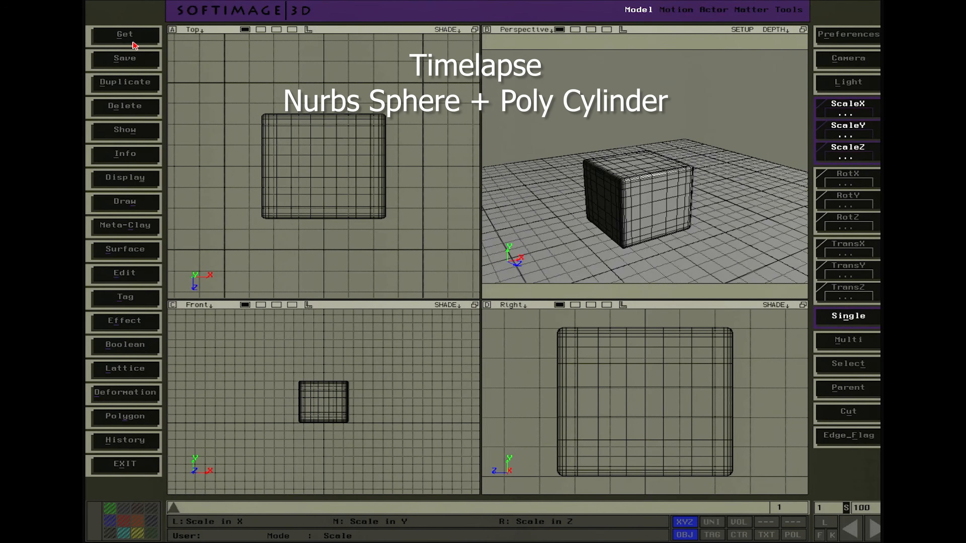
Create a NURBS sphere primitive
click(133, 42)
mouse_move(209, 81)
click(344, 128)
click(484, 208)
click(502, 250)
click(502, 298)
click(674, 335)
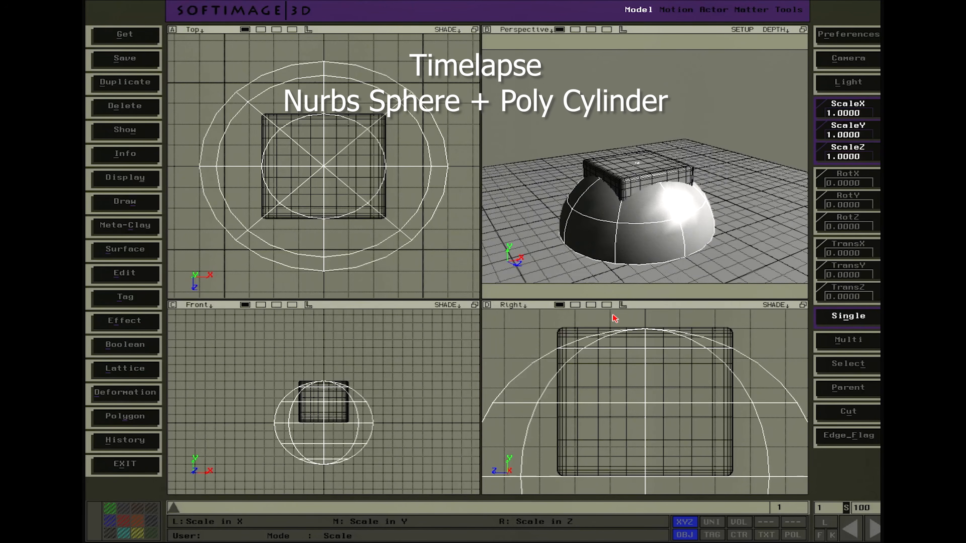
Scale the sphere uniformly to 0.48 and move it beside the cube to X -5.4221
drag(364, 402, 359, 384)
key(v)
right_drag(358, 245, 223, 251)
key(z)
drag(290, 268, 344, 263)
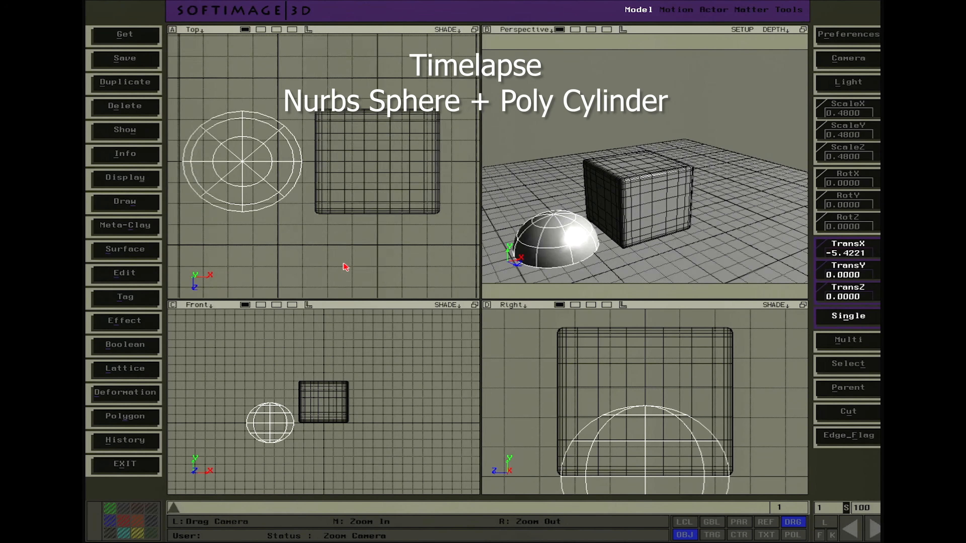
Enlarge the sphere to a scale of 0.5376 and raise it onto the ground grid at X -6.4460, Y 2.6999, Z 0.0374
right_click(343, 263)
middle_drag(338, 434, 336, 412)
key(x)
drag(315, 447, 321, 443)
key(f)
drag(345, 445, 345, 450)
key(p)
drag(576, 193, 559, 32)
drag(389, 260, 381, 260)
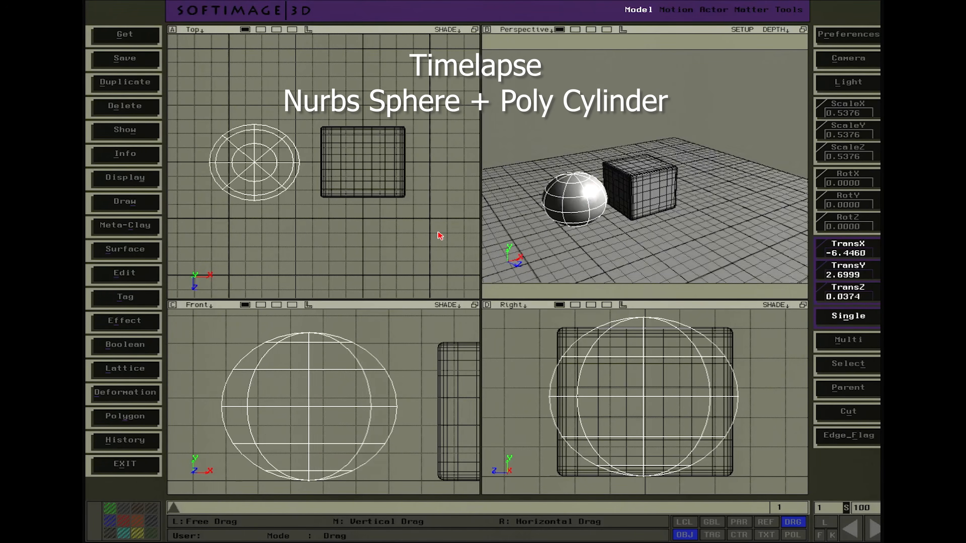
Select the cube, rotate it slightly about its vertical axis, shift it in the Top view, and deselect it
click(404, 197)
key(c)
middle_drag(395, 207, 406, 207)
key(v)
drag(395, 223, 391, 214)
click(397, 202)
Create a polygon cylinder primitive at the scene's origin
click(124, 34)
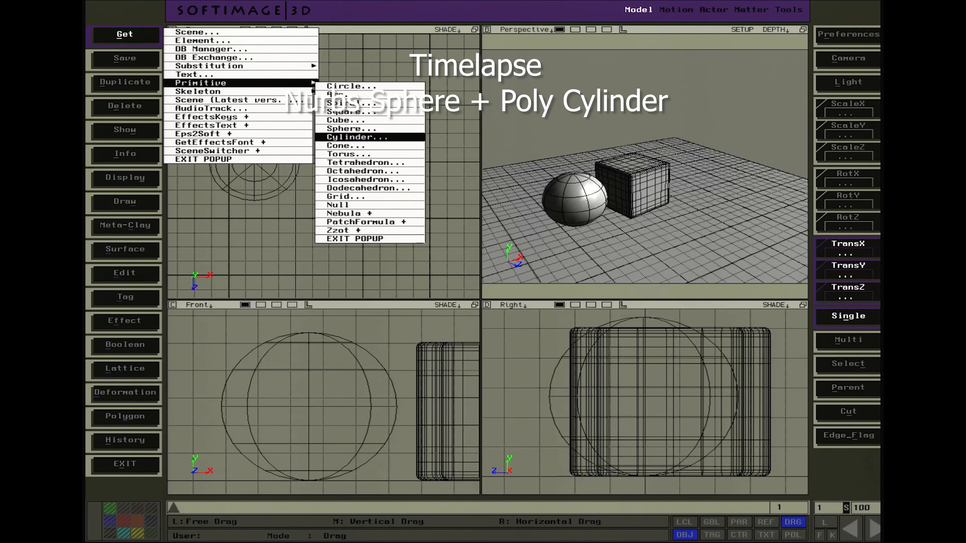
click(363, 141)
click(614, 219)
key(z)
drag(380, 199, 352, 197)
right_drag(618, 373, 661, 407)
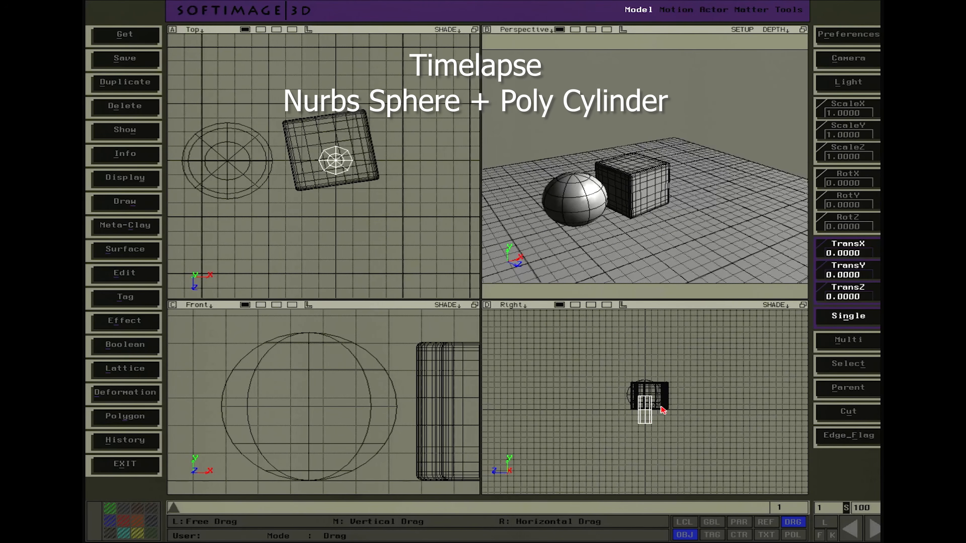
Move the cylinder to the cube's free side at about X 5.7, Y 2.9 and scale it to 2.18 in X and Z and 1.17 in Y
click(560, 304)
click(245, 305)
key(v)
drag(385, 422, 458, 378)
key(x)
drag(403, 208, 437, 213)
middle_drag(426, 212, 433, 211)
key(v)
drag(410, 344, 422, 352)
key(f)
click(127, 321)
click(203, 345)
click(543, 306)
key(u)
Subdivide the cylinder with the values 1, 3 and 1
click(127, 322)
click(204, 344)
text(1	3	1)
key(Return)
Tag the cylinder's inner vertex rows, scale them in Y close to its upper and lower edges in TAG mode, and untag them
click(712, 535)
click(686, 523)
key(t)
drag(248, 367, 249, 438)
key(x)
middle_drag(330, 440, 327, 350)
key(t)
middle_drag(242, 322, 407, 485)
Return to OBJ mode and apply the Rounding effect to the cylinder twice
click(128, 322)
click(128, 321)
middle_click(130, 323)
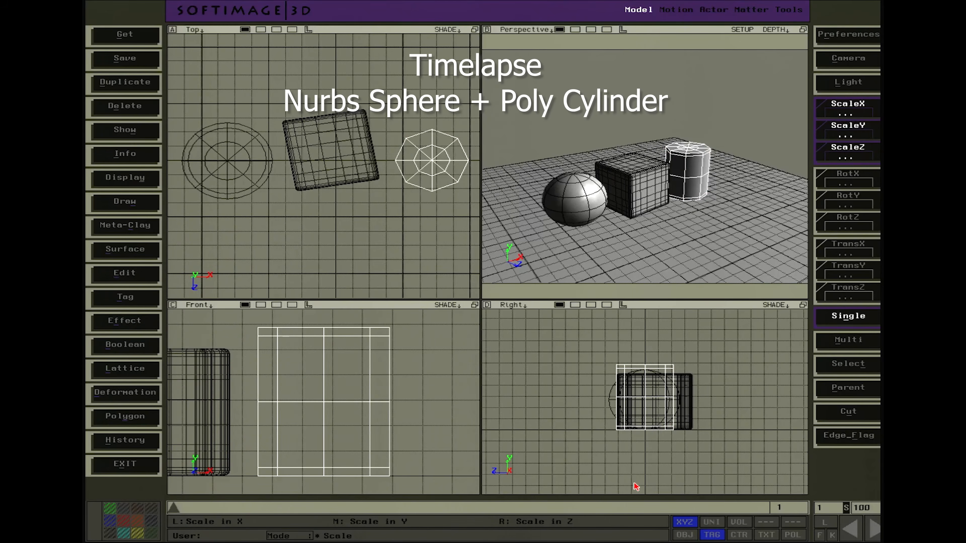
click(685, 535)
middle_click(129, 322)
key(Return)
middle_click(129, 322)
key(Return)
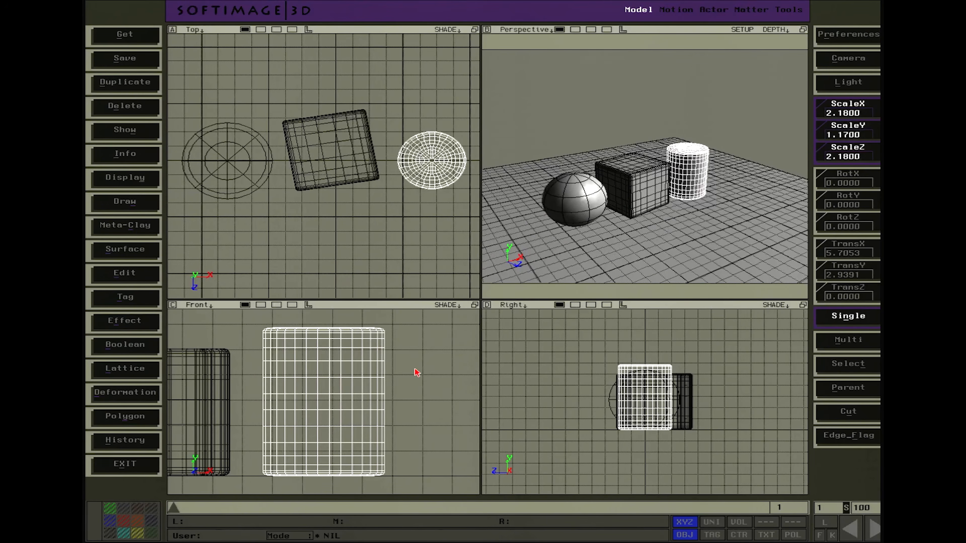
Deselect the cylinder and enlarge the Perspective view by resizing the viewport layout
key(space)
click(421, 367)
key(s)
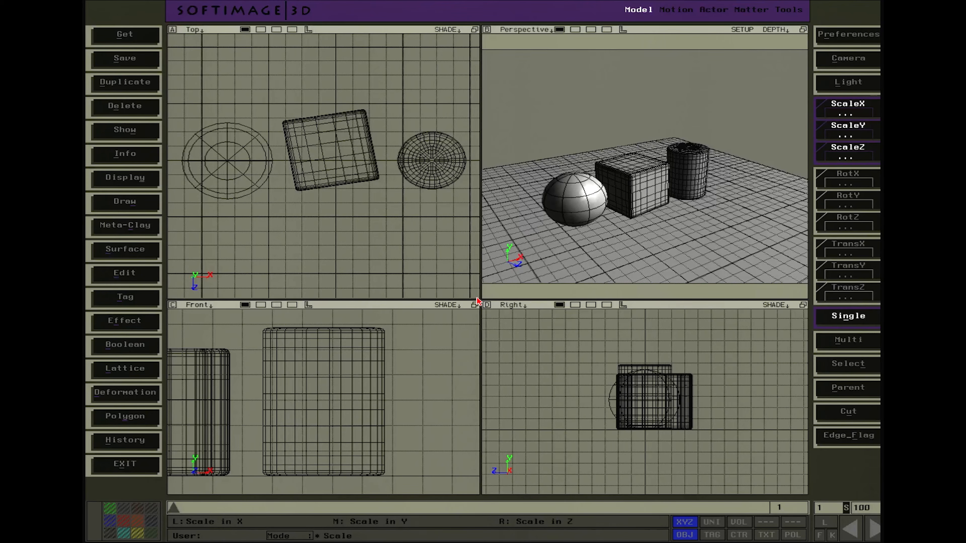
drag(485, 304, 349, 370)
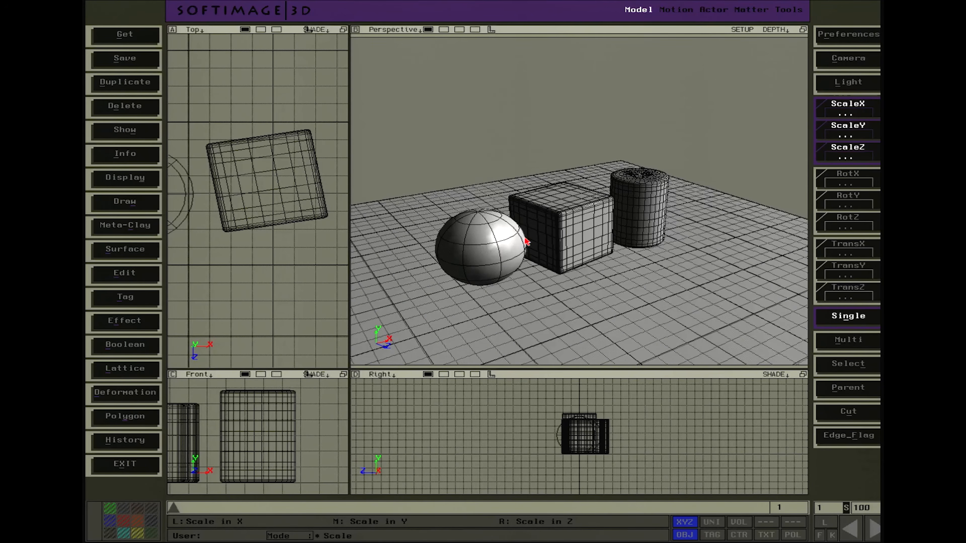
Switch to the Matter module and set the preview renderer to mental ray 2.1
key(t)
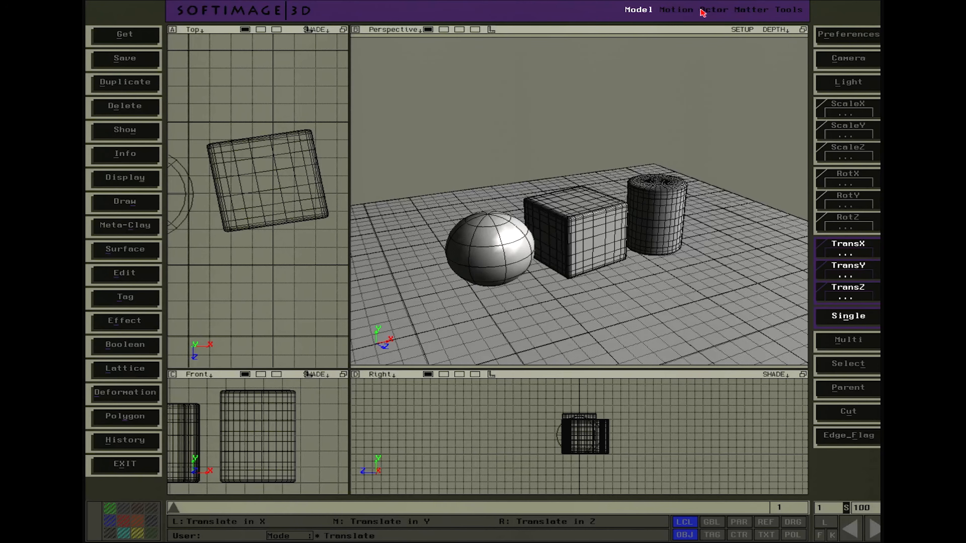
click(751, 9)
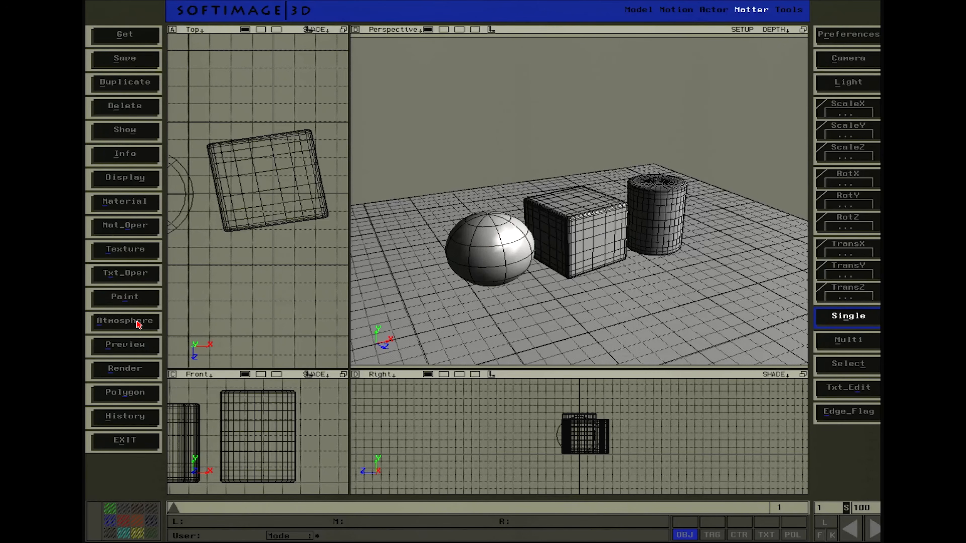
click(139, 344)
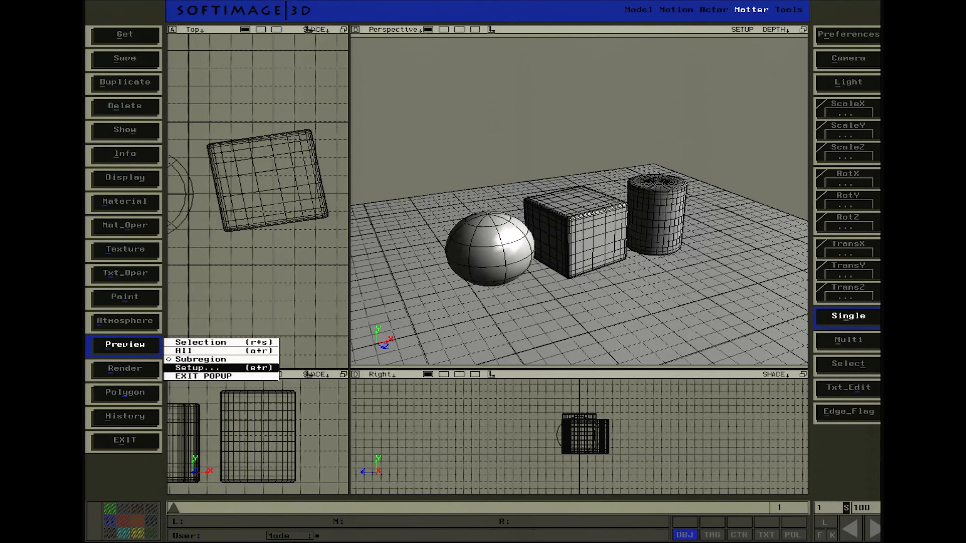
click(198, 368)
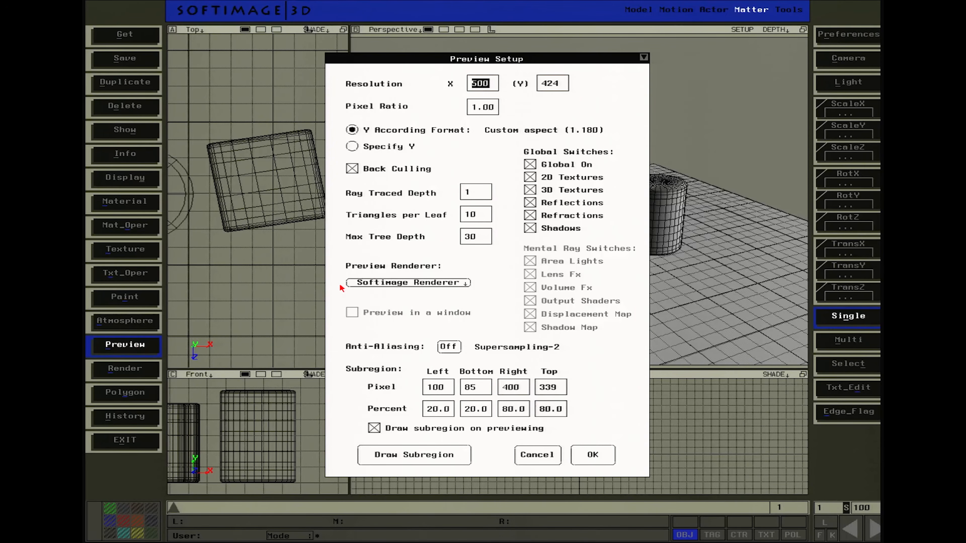
click(385, 284)
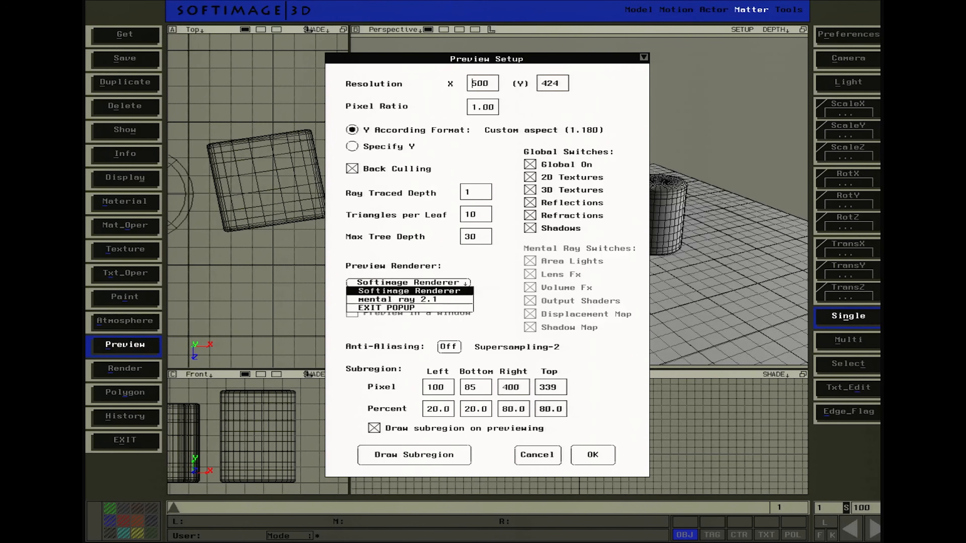
click(385, 299)
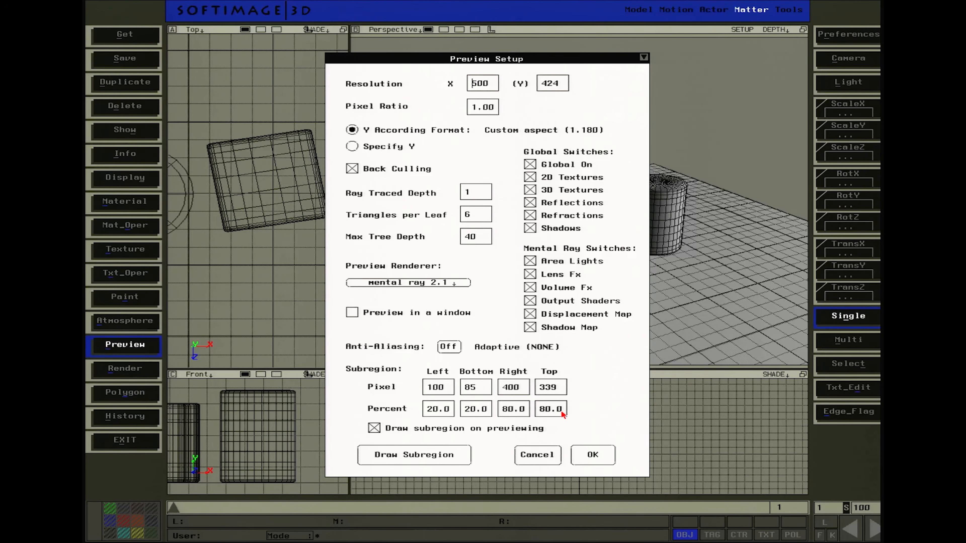
click(590, 459)
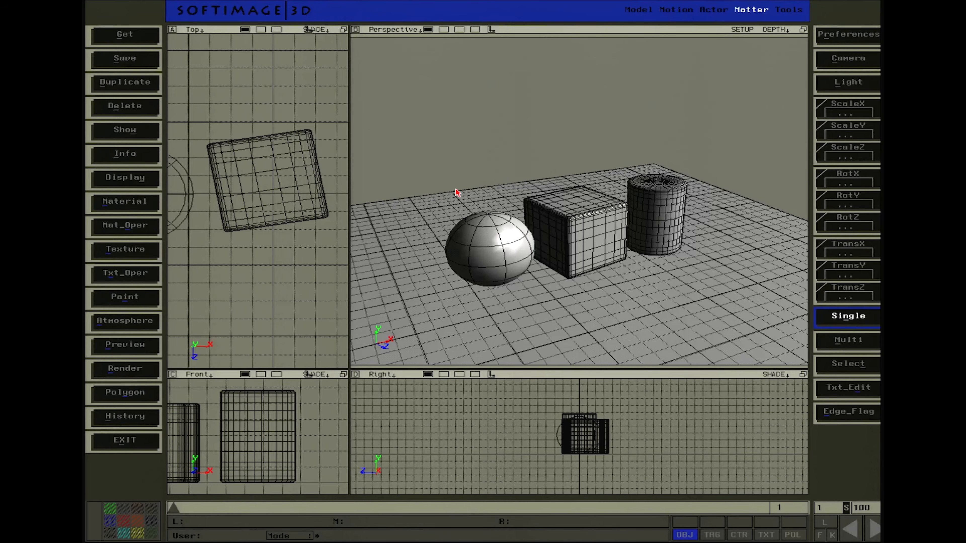
Create a spot light as a rectangular mental ray area light with raytraced shadows and a cone angle of 42.93
click(849, 90)
click(733, 80)
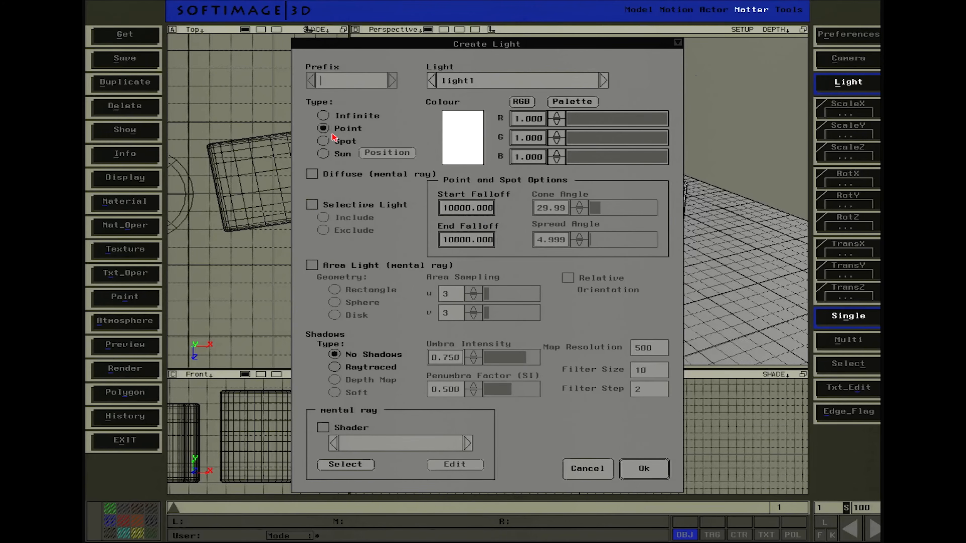
click(323, 141)
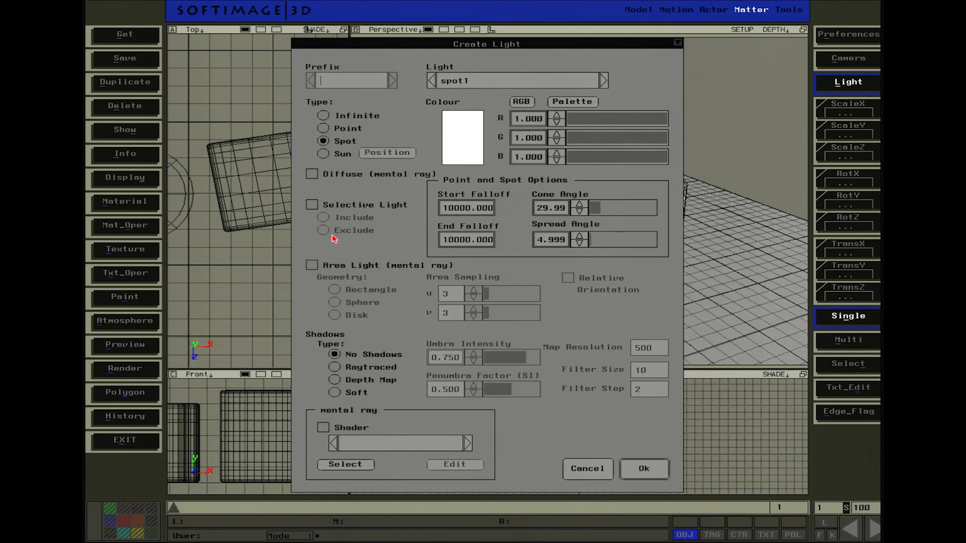
click(312, 266)
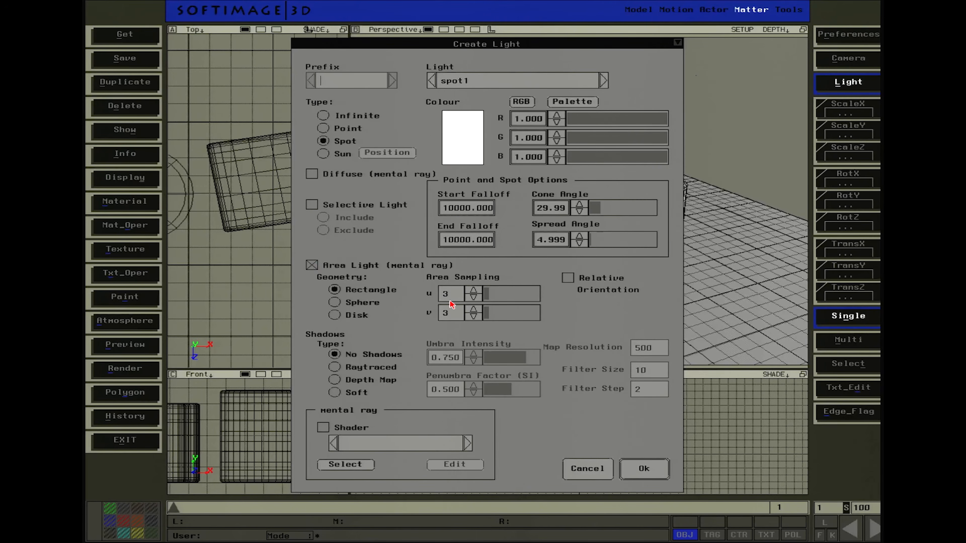
click(339, 368)
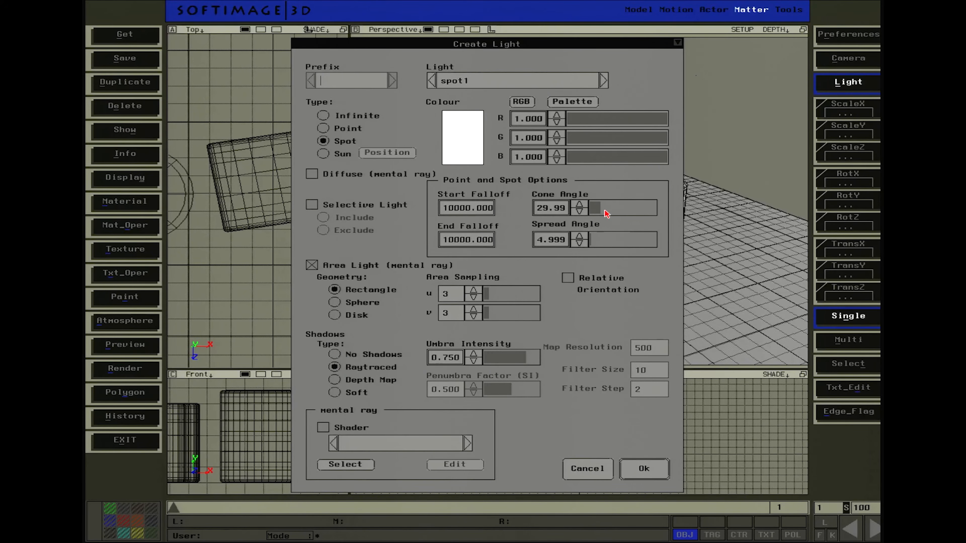
drag(604, 214, 602, 214)
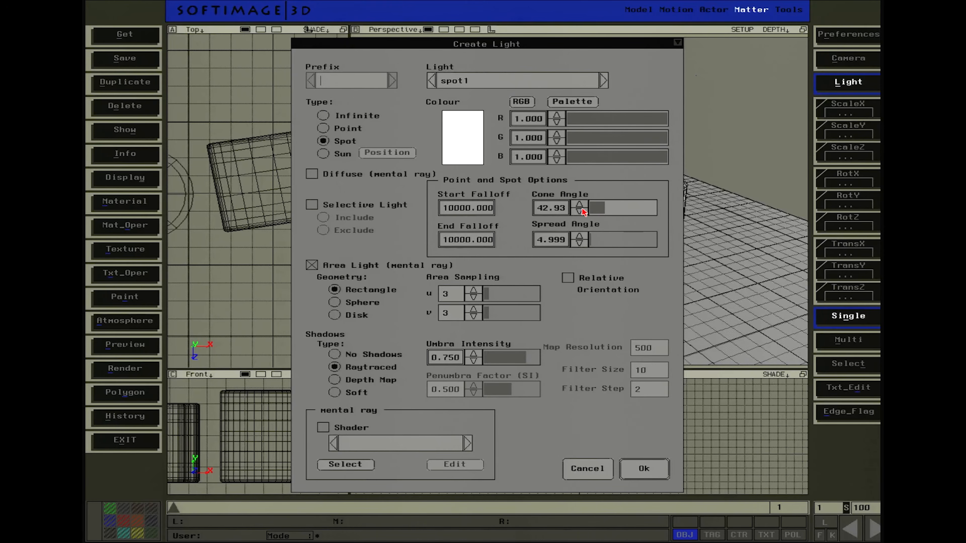
click(651, 473)
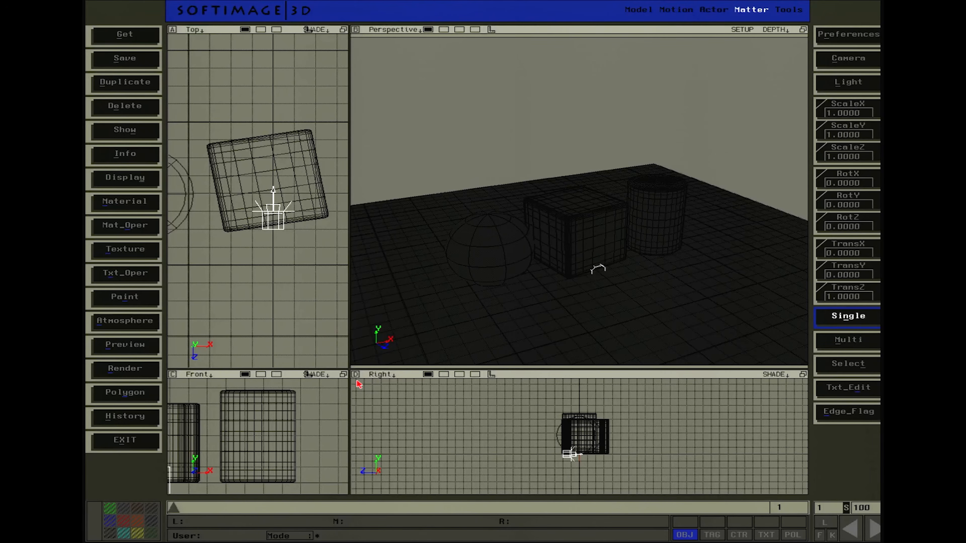
Even out the four-view layout and frame the whole scene in the Top, Front and Right views
drag(346, 373, 497, 314)
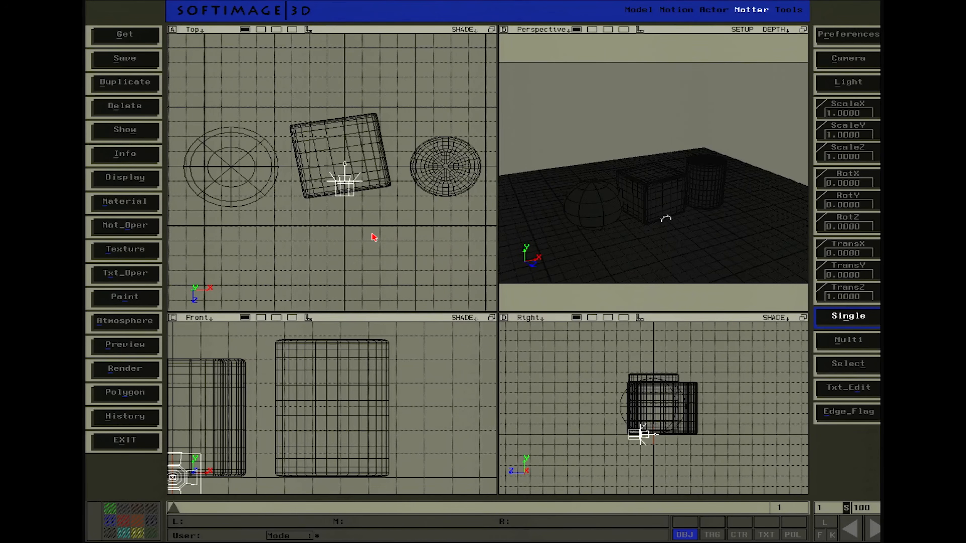
key(a)
key(a)
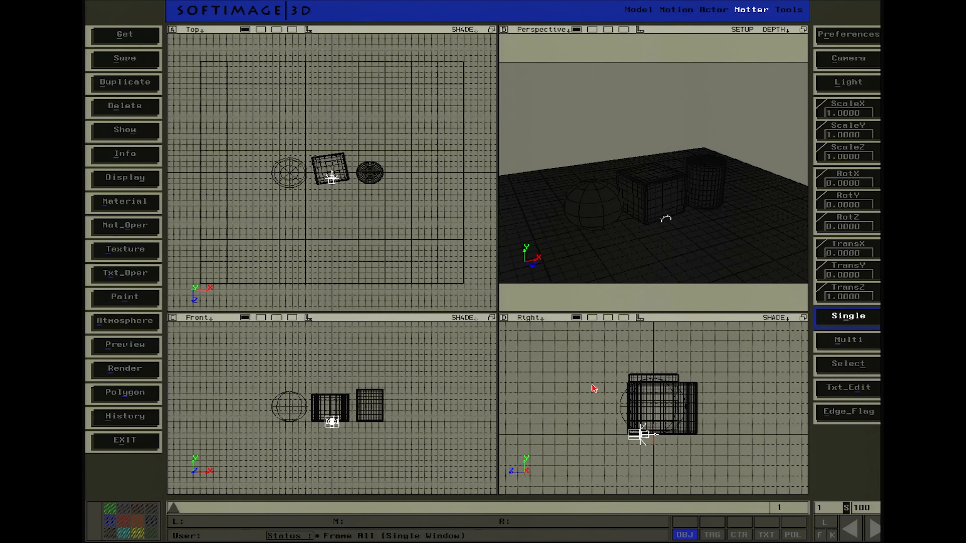
key(a)
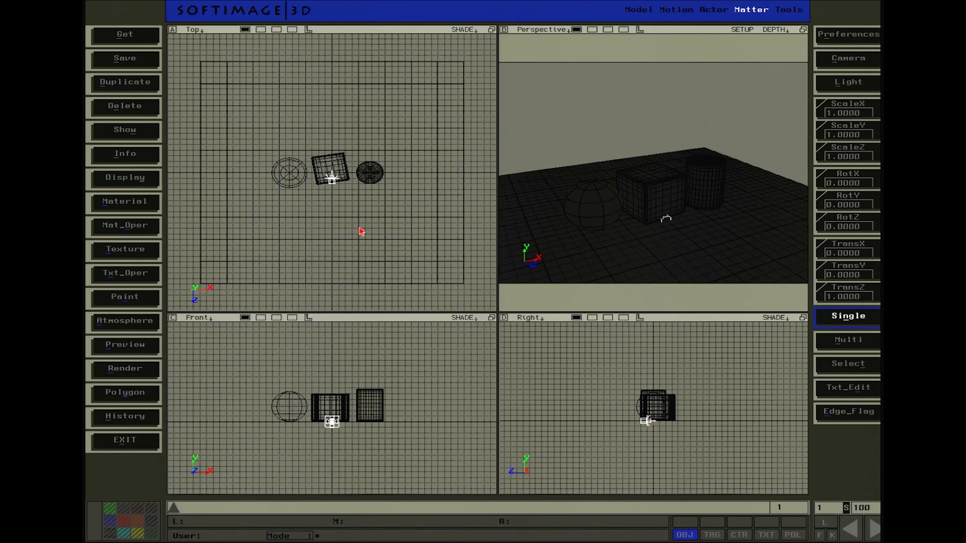
Try to translate the spot light away from the cube in the Top view
key(v)
mouse_move(343, 215)
mouse_down()
mouse_move(346, 229)
mouse_move(365, 233)
mouse_move(360, 219)
mouse_up()
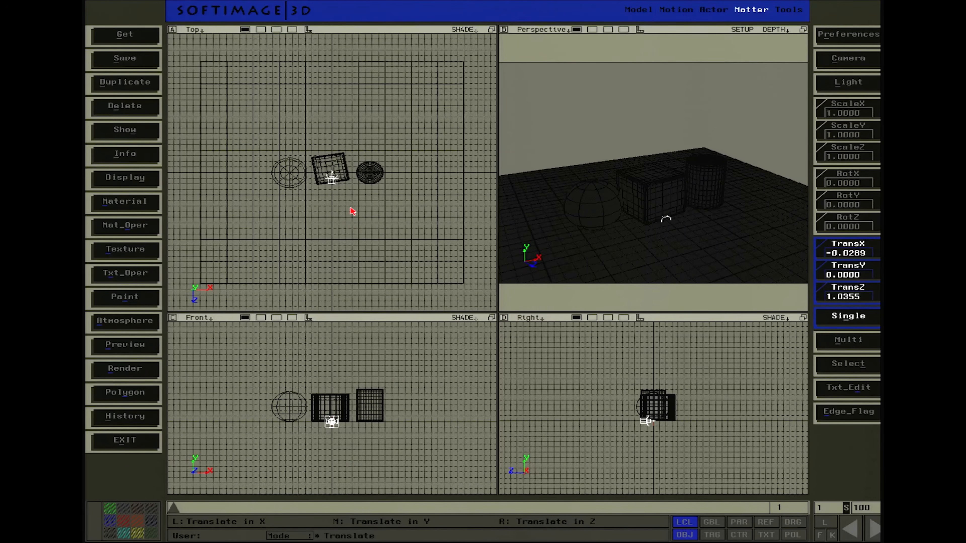
key(space)
click(342, 196)
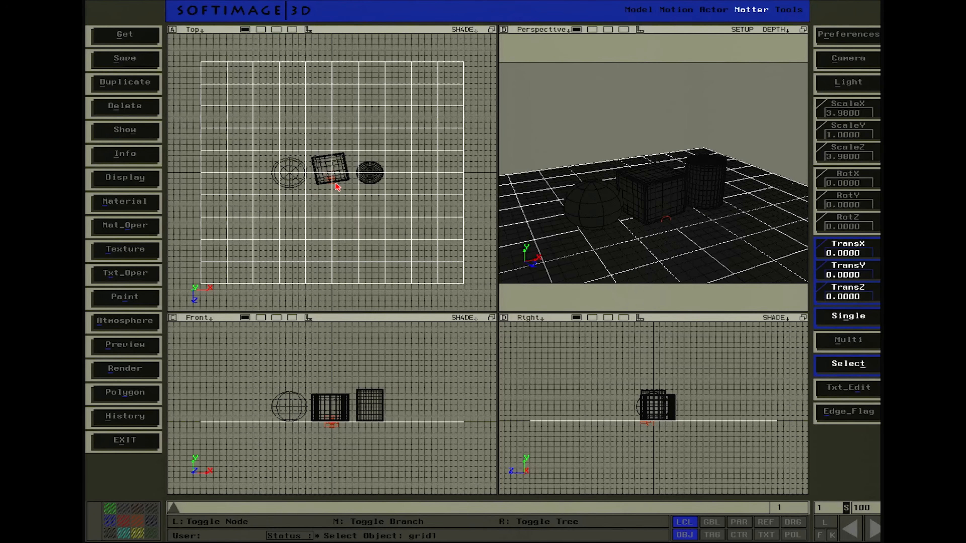
click(337, 187)
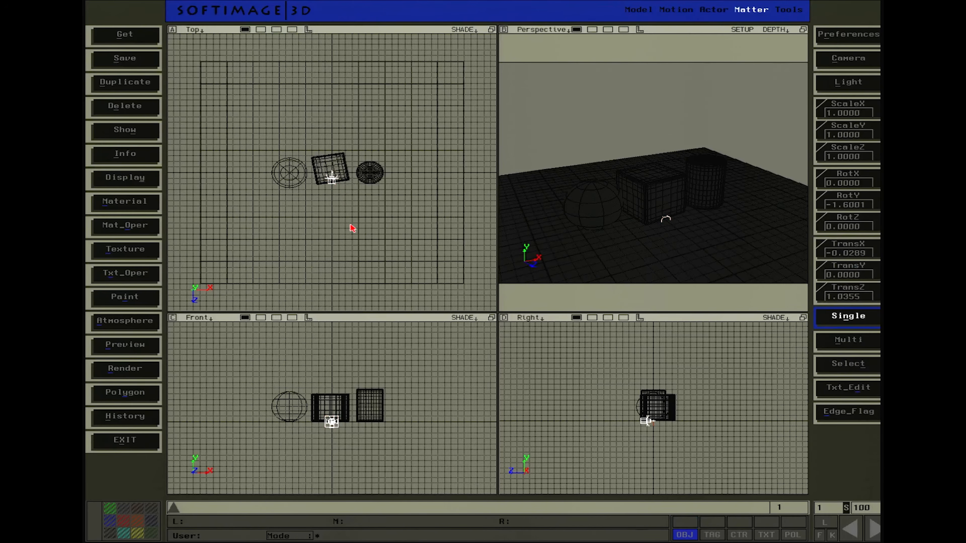
key(v)
mouse_move(352, 220)
mouse_down()
mouse_move(351, 231)
mouse_move(368, 231)
mouse_up()
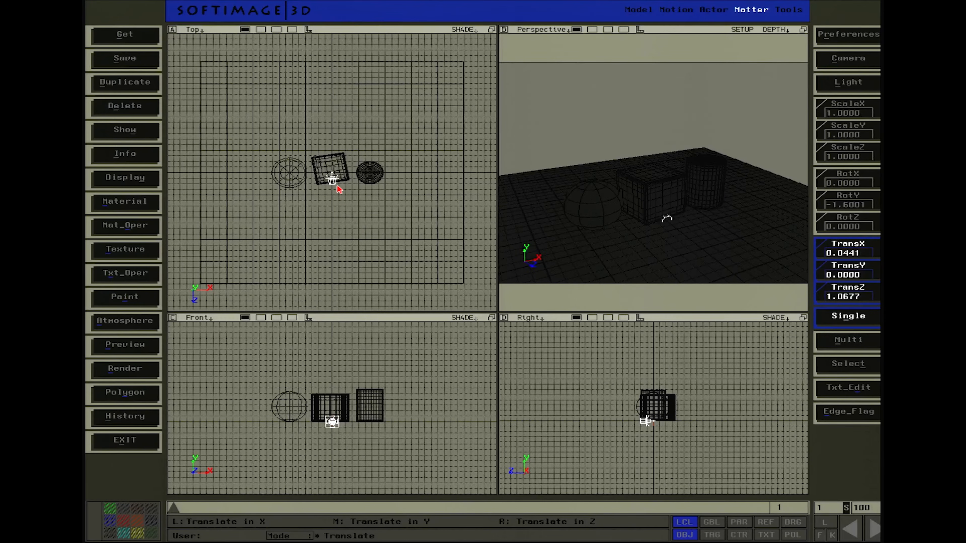
Frame the spot light in the Top view, reselect it and try translating it again in local mode
key(f)
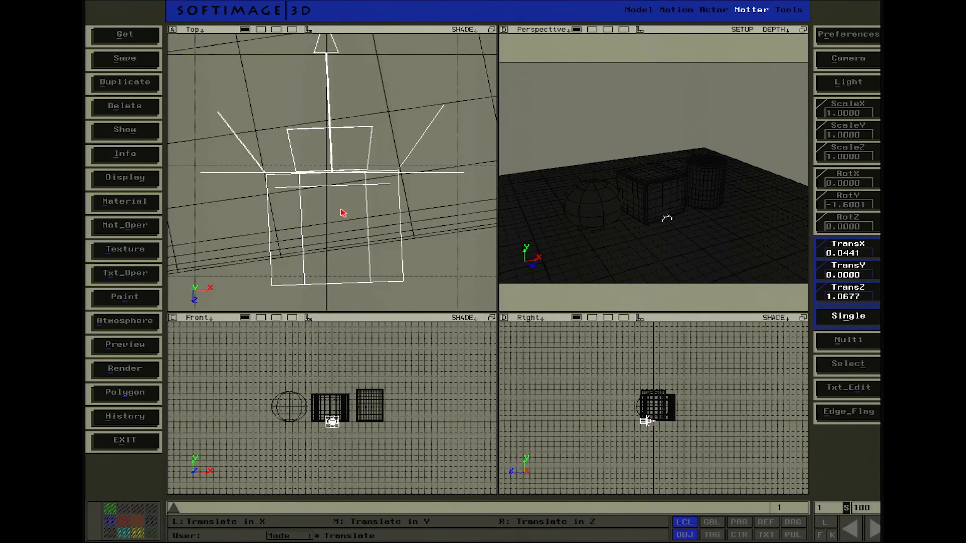
key(space)
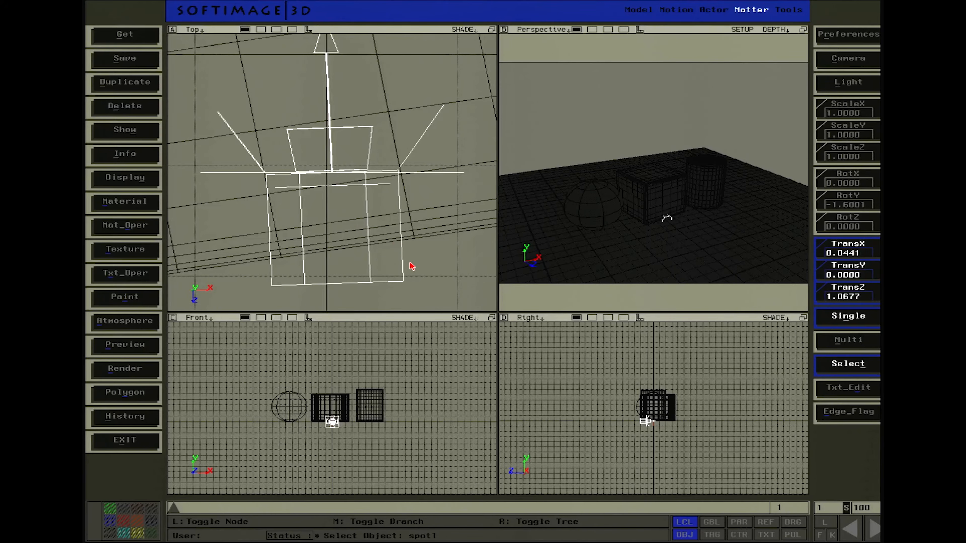
click(403, 269)
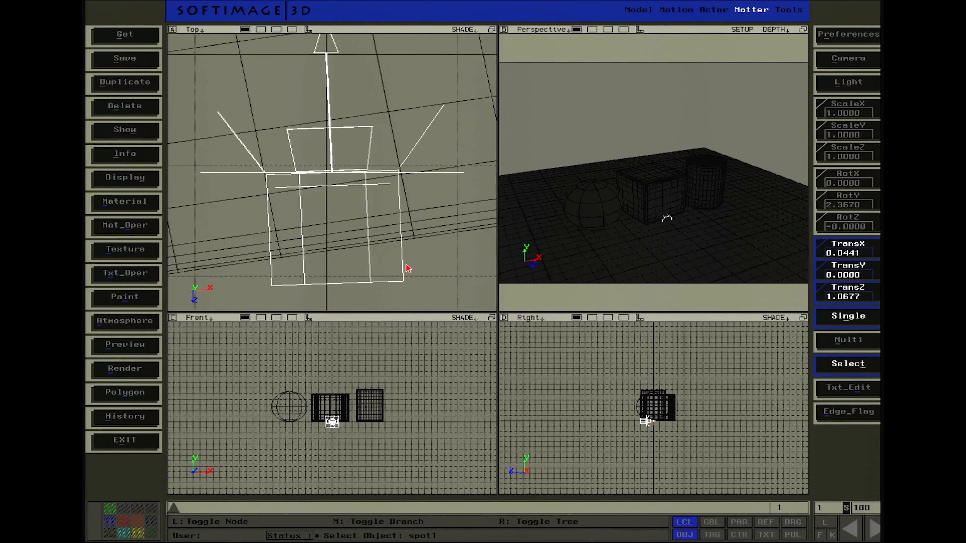
click(423, 233)
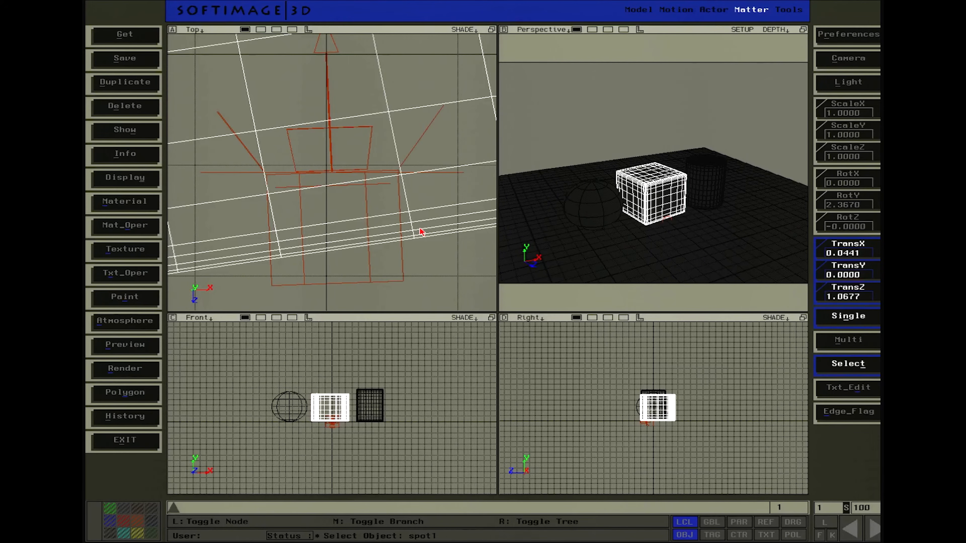
click(406, 272)
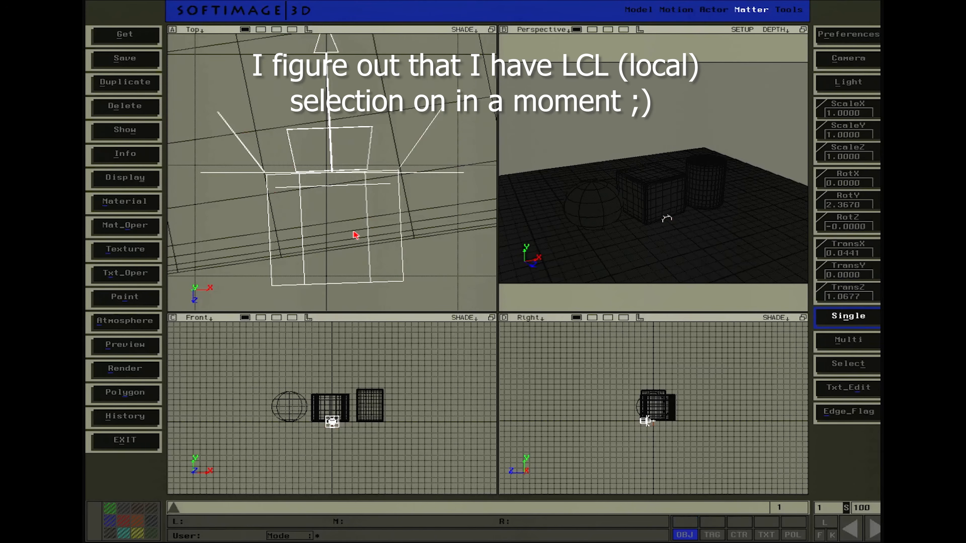
key(v)
mouse_move(357, 252)
mouse_down()
mouse_move(356, 269)
mouse_move(371, 269)
mouse_move(357, 268)
mouse_up()
key(space)
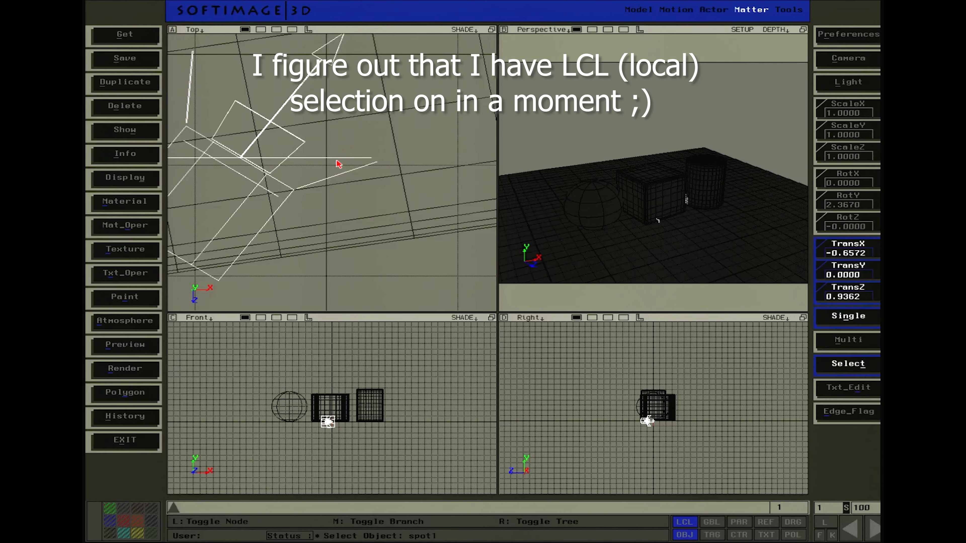
Reselect the spot light, widen the Top view around it and try once more to translate it locally
click(336, 160)
click(336, 158)
key(v)
key(f)
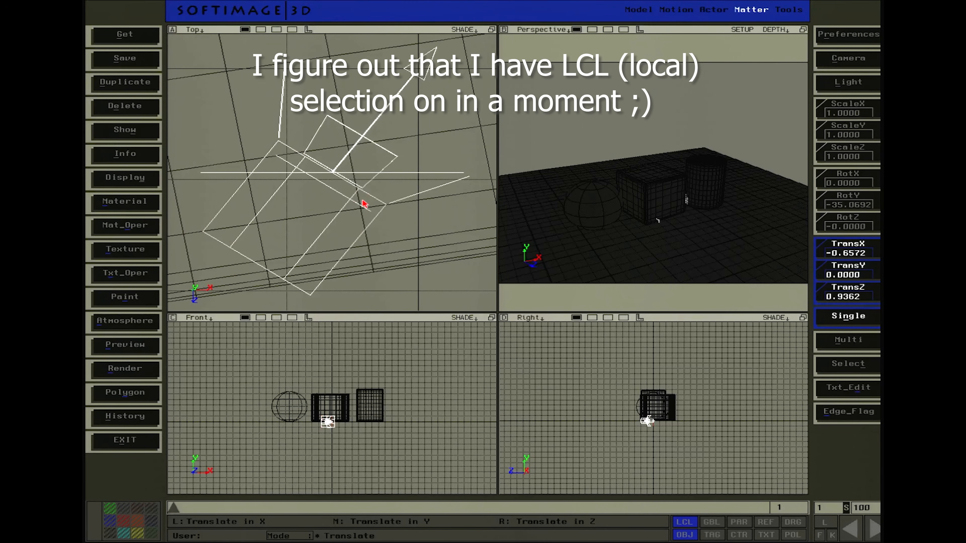
key(z)
right_click(363, 201)
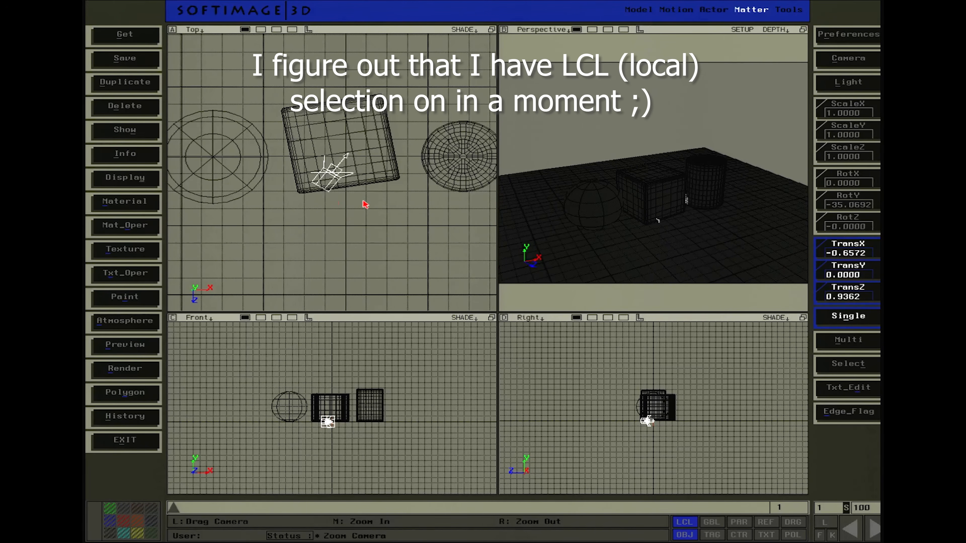
key(space)
click(330, 195)
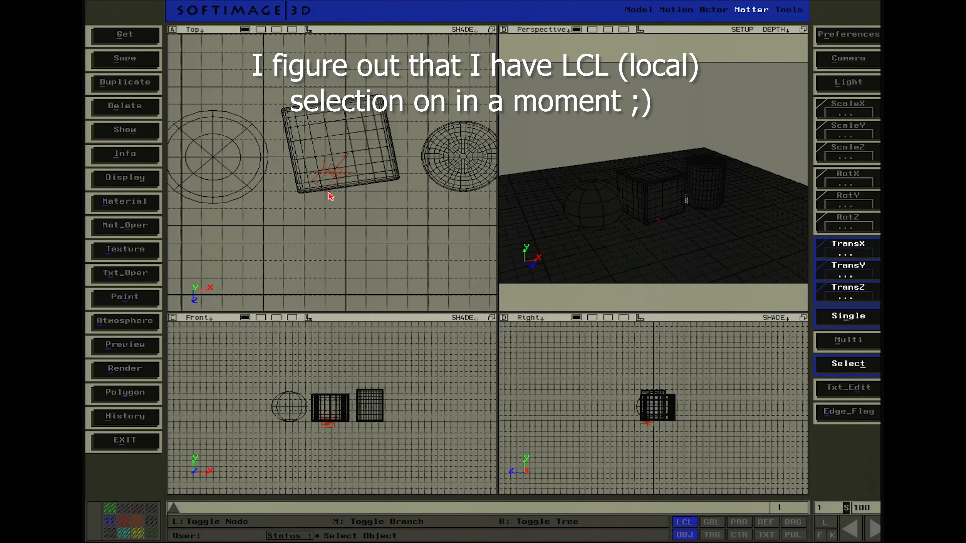
key(v)
drag(338, 197, 366, 216)
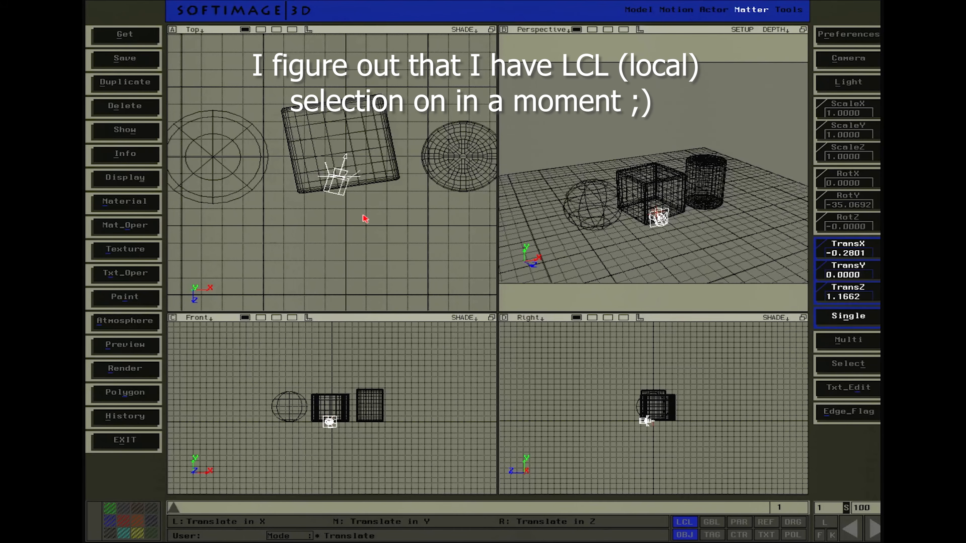
Switch to DRG transformation mode and raise the spot light in front of the objects, at about X 3.63, Y 7.16, Z 6.68
click(721, 532)
click(711, 522)
click(685, 534)
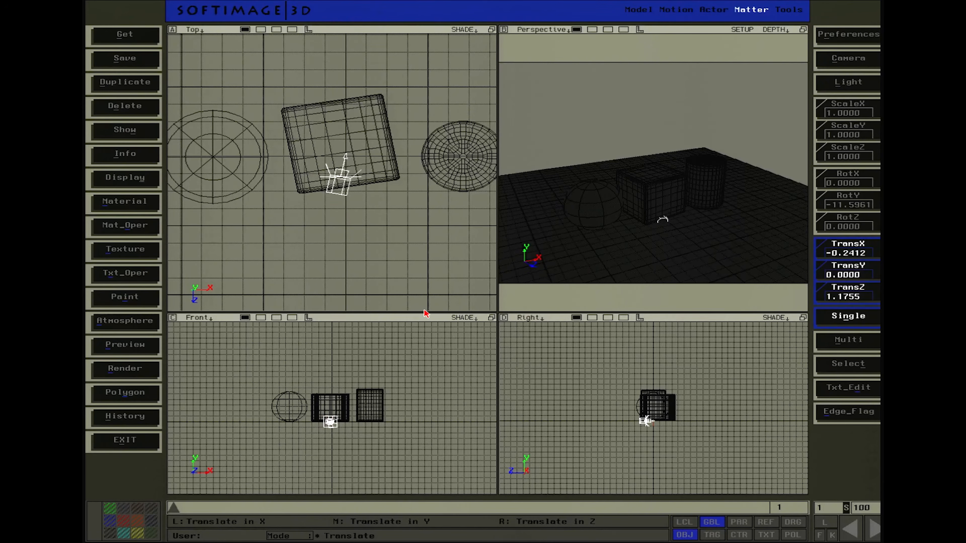
click(790, 523)
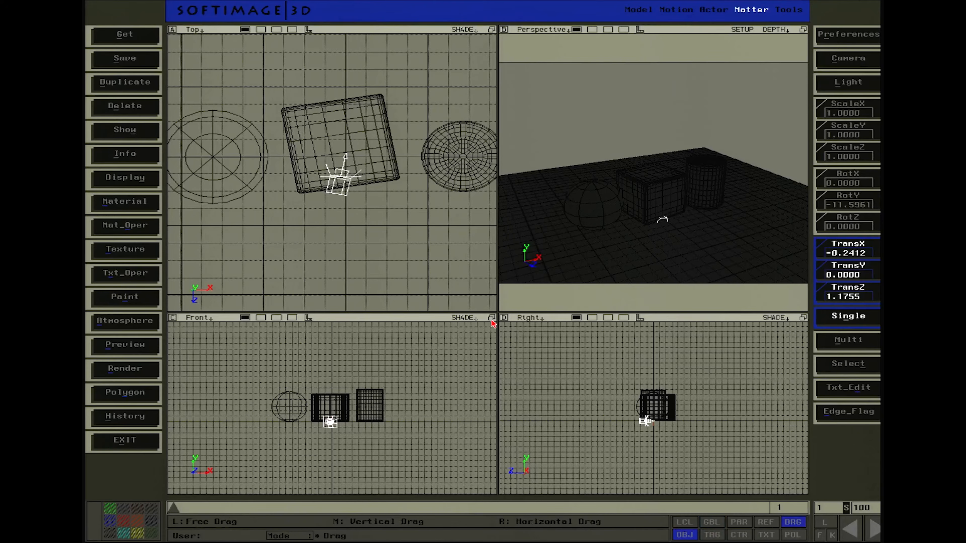
mouse_move(385, 242)
mouse_down()
mouse_move(393, 280)
mouse_move(419, 301)
mouse_move(315, 298)
mouse_move(310, 321)
mouse_move(424, 317)
mouse_up()
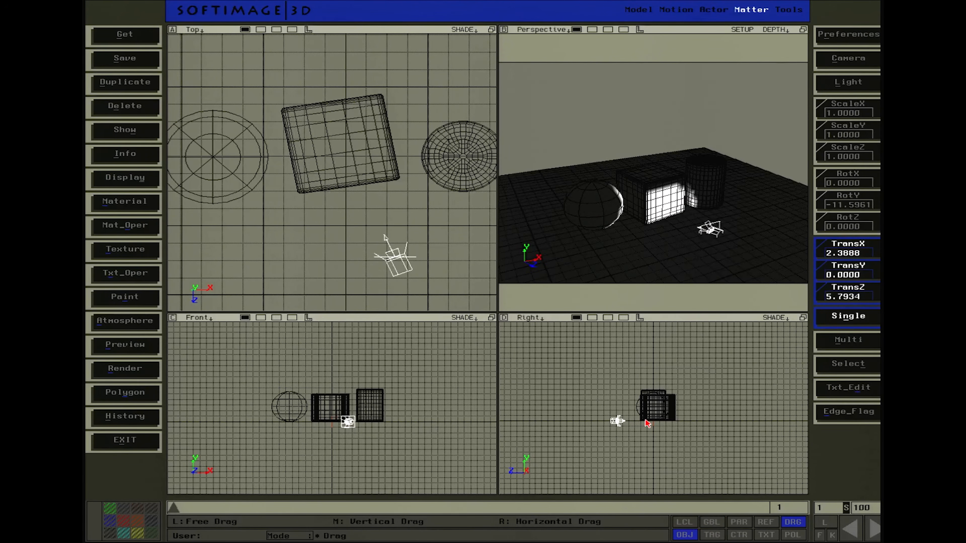
drag(383, 407, 396, 366)
mouse_move(443, 271)
mouse_down()
mouse_move(259, 272)
mouse_move(343, 285)
mouse_move(410, 282)
mouse_move(423, 267)
mouse_move(441, 283)
mouse_move(424, 304)
mouse_move(434, 323)
mouse_up()
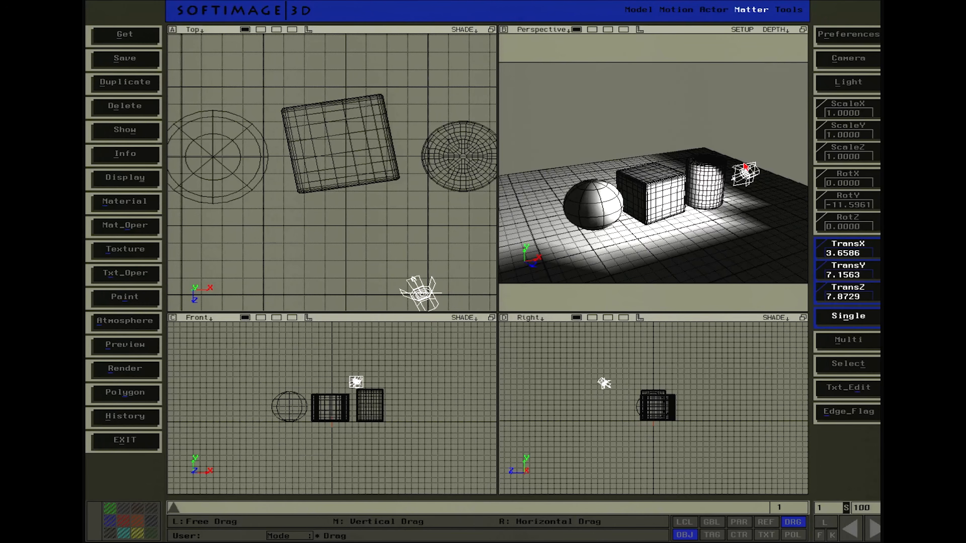
mouse_move(451, 252)
mouse_down()
mouse_move(266, 253)
mouse_move(278, 218)
mouse_move(317, 250)
mouse_move(395, 261)
mouse_move(450, 255)
mouse_move(459, 225)
mouse_move(415, 241)
mouse_move(335, 245)
mouse_move(437, 228)
mouse_up()
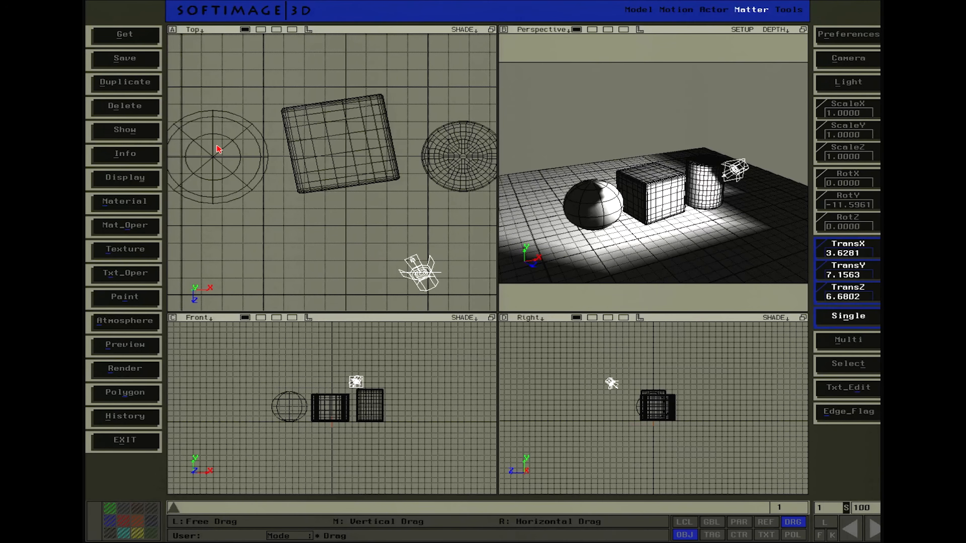
Review the spot light's area light and shadow settings
click(126, 156)
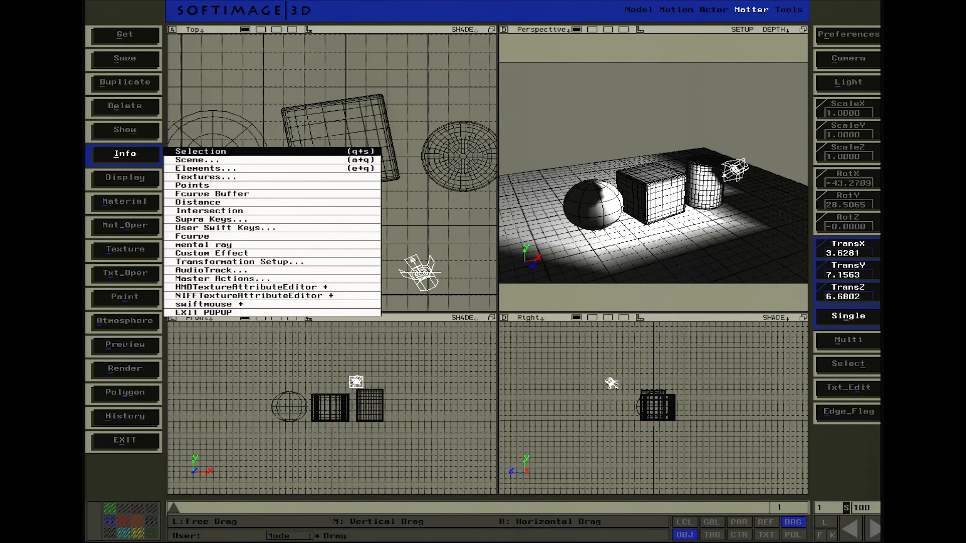
click(190, 152)
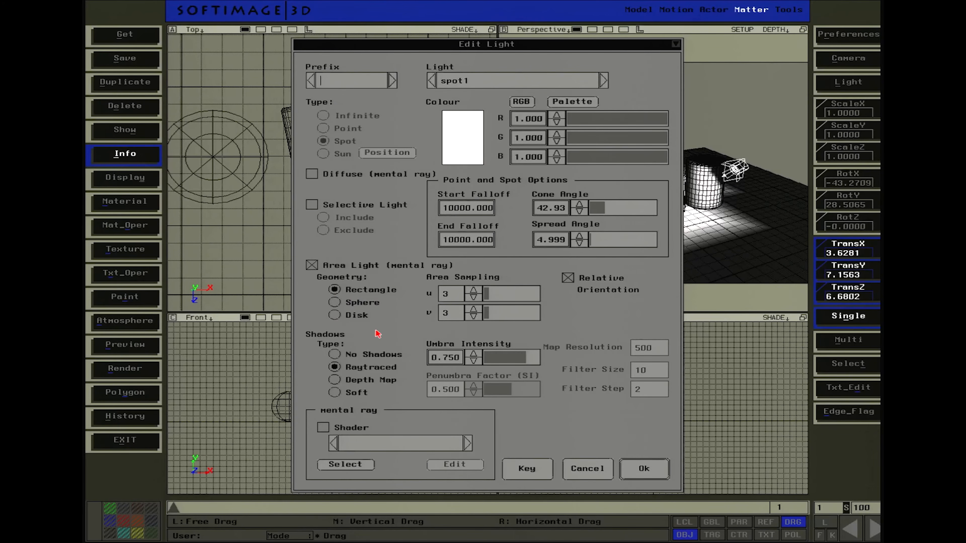
click(661, 474)
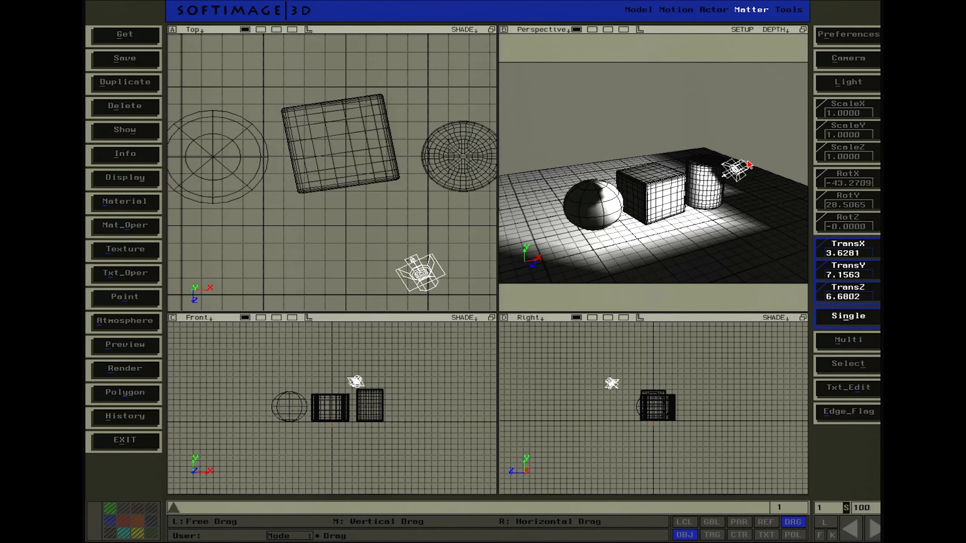
Frame the scene in the orthographic views and move the spot light farther out, to about X 5.53, Y 13.07, Z 10.97
key(a)
key(a)
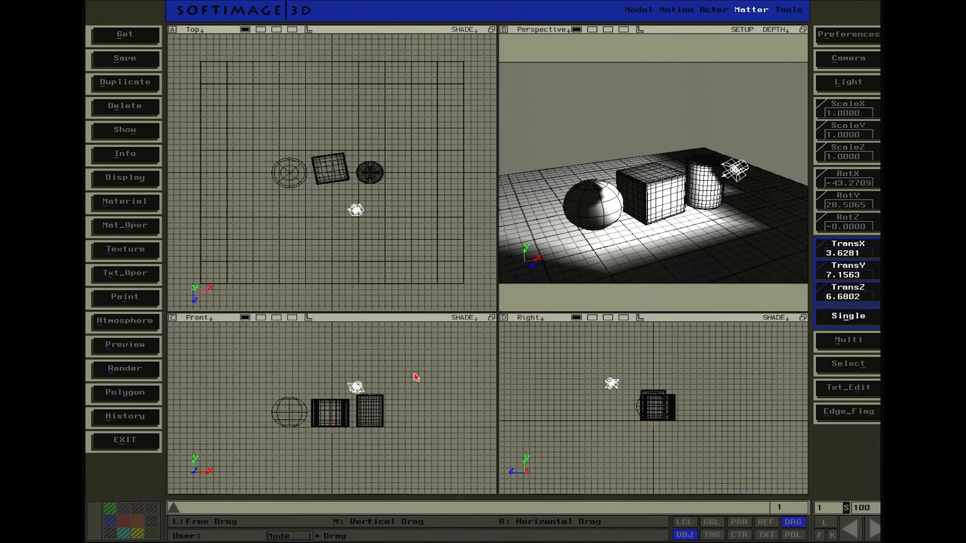
key(a)
key(Escape)
key(v)
drag(373, 240, 366, 258)
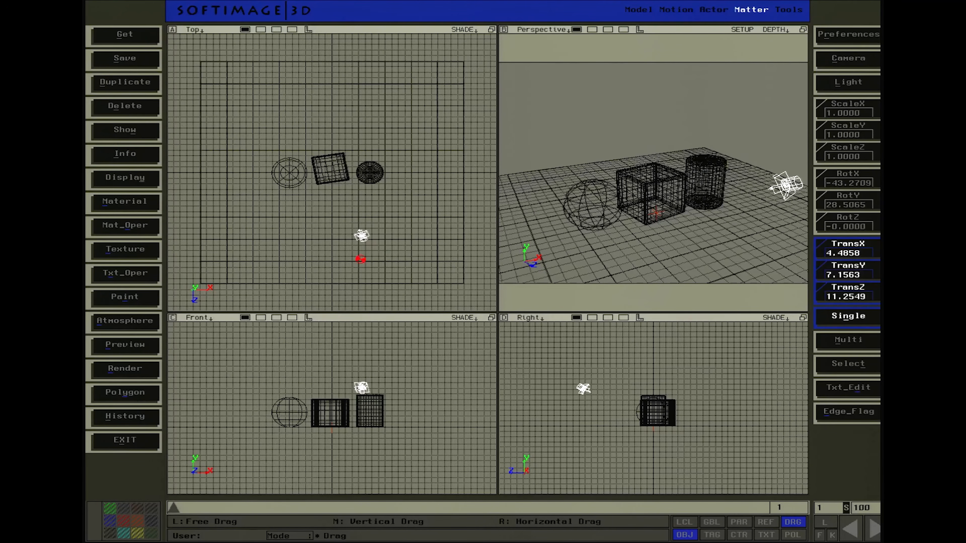
mouse_move(381, 375)
mouse_down()
mouse_move(374, 333)
mouse_move(378, 342)
mouse_up()
drag(409, 265, 418, 262)
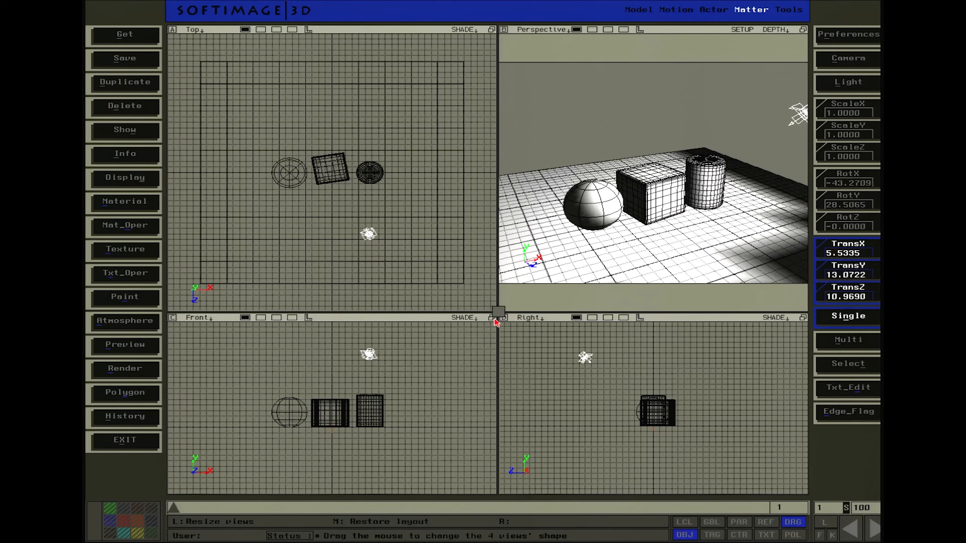
Enlarge the Perspective view and render a preview of the whole scene
drag(497, 314, 382, 351)
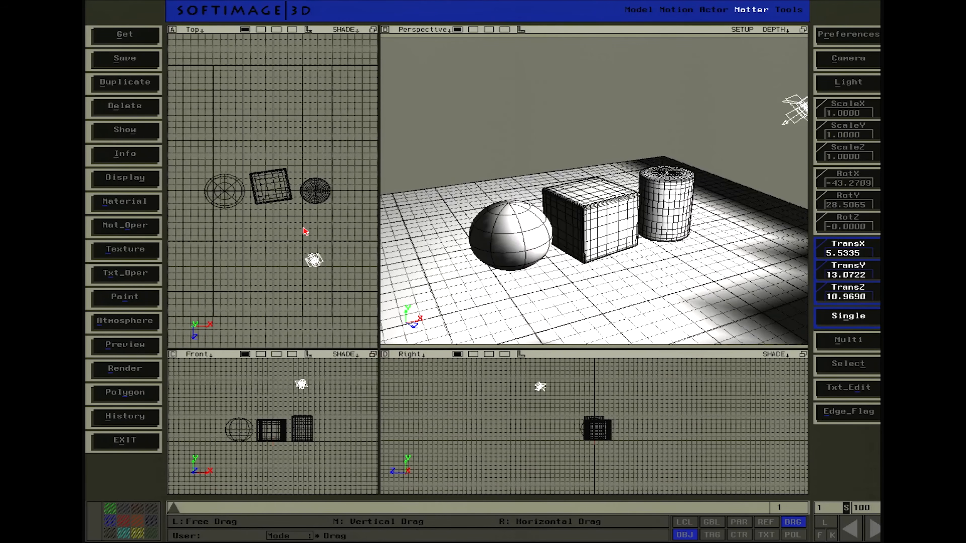
click(140, 344)
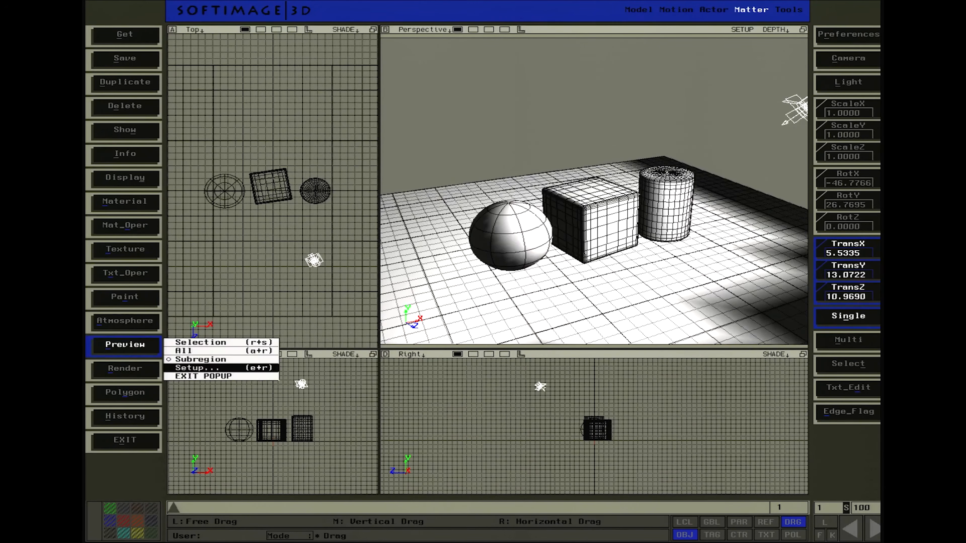
click(205, 351)
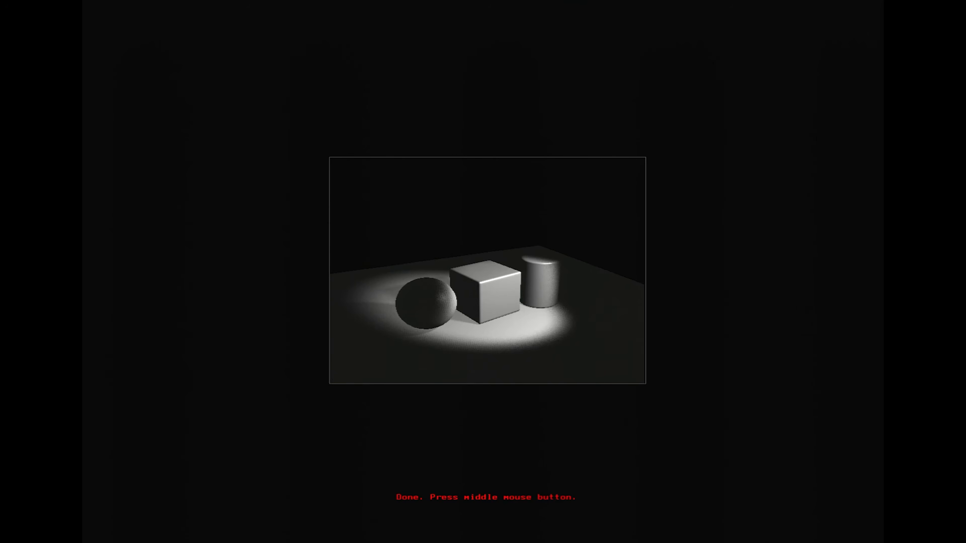
middle_click(166, 246)
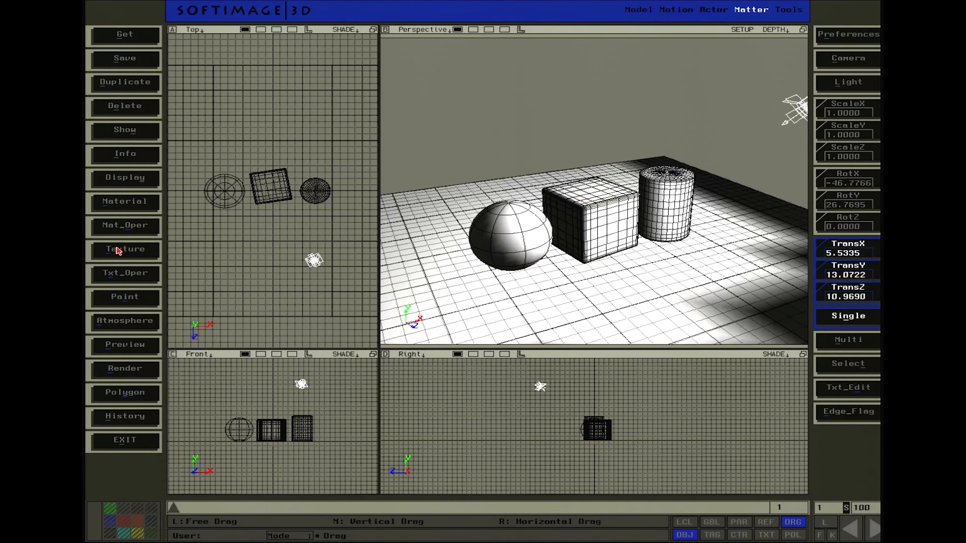
Open the spot light's settings and set its shadow umbra intensity to 0
click(134, 156)
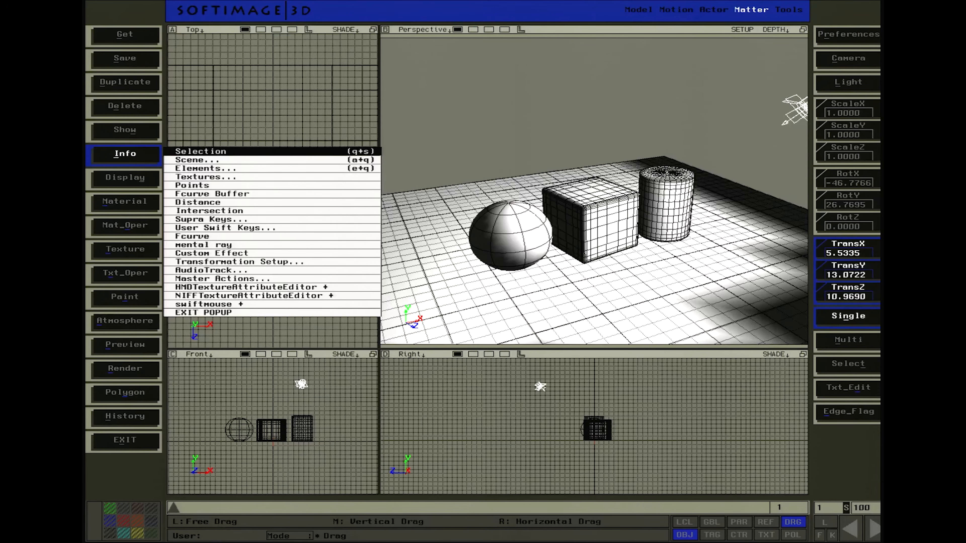
click(200, 152)
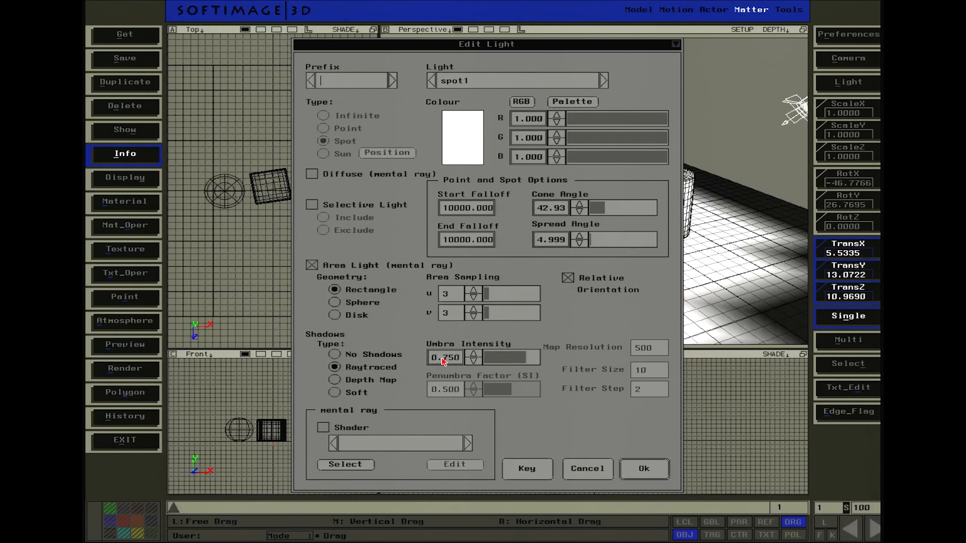
drag(525, 364, 483, 364)
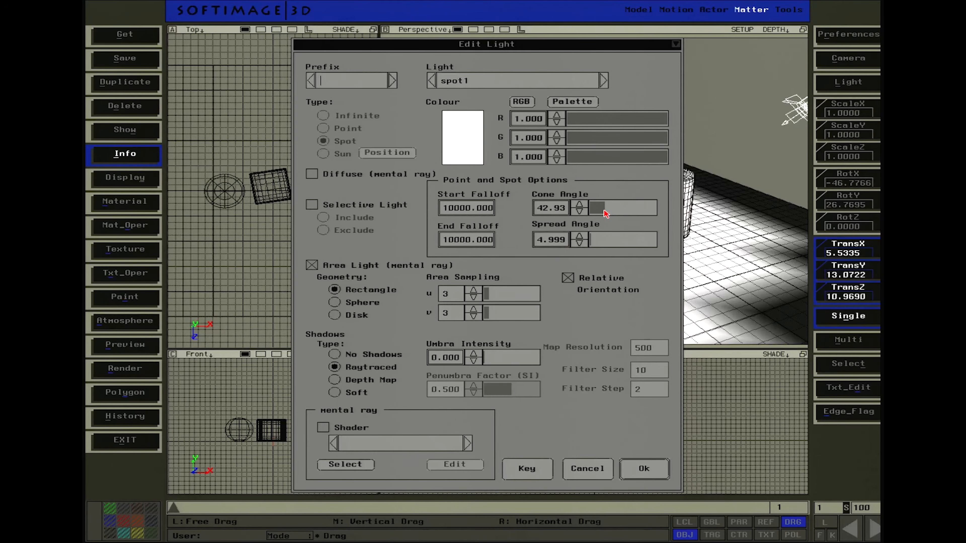
Widen the spot light's cone angle to about 56.14 and set its spread angle to 10.97
drag(606, 213, 611, 213)
drag(568, 245, 525, 247)
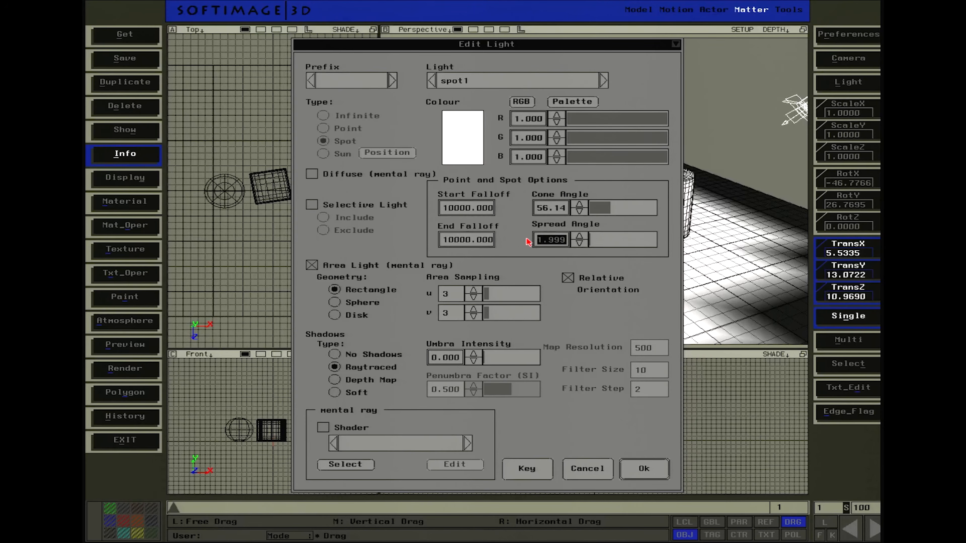
text(10973)
key(Tab)
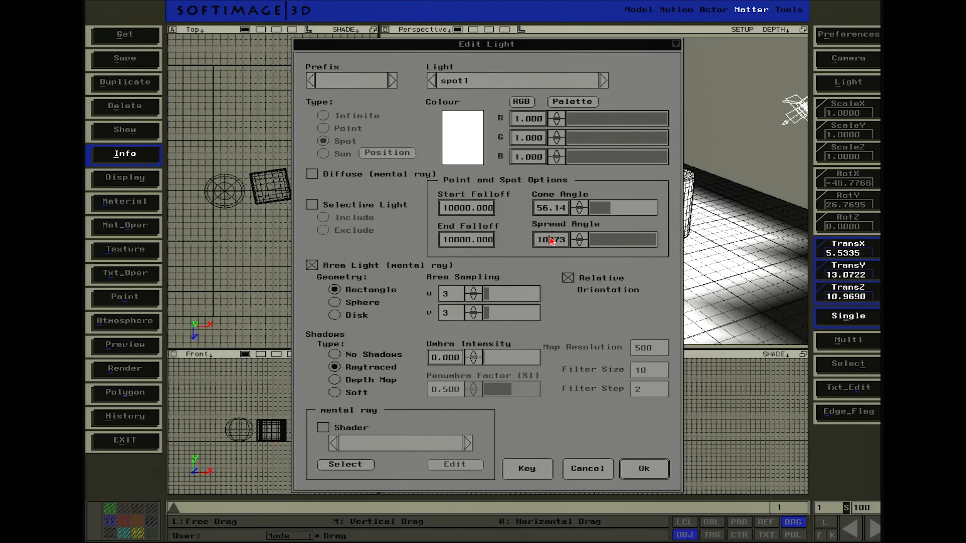
text(.)
key(Tab)
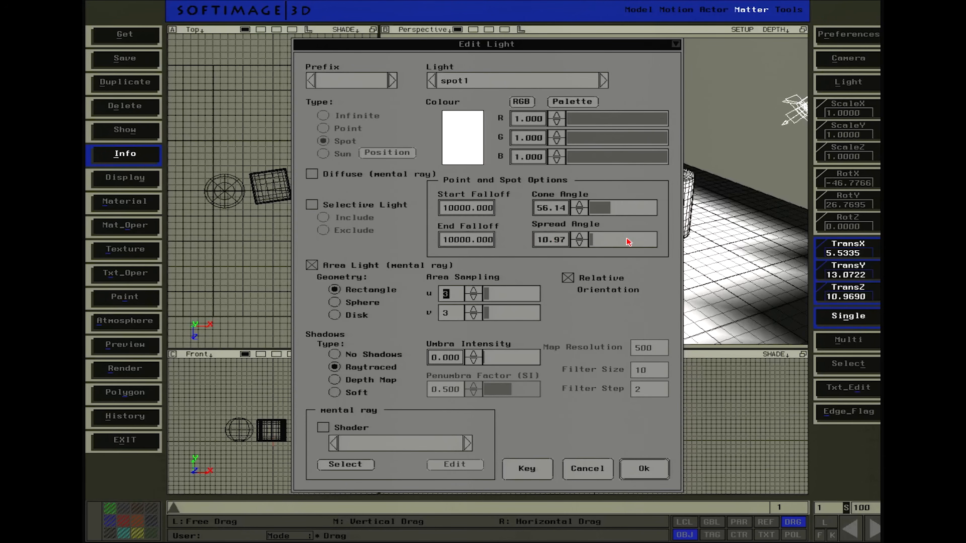
click(646, 468)
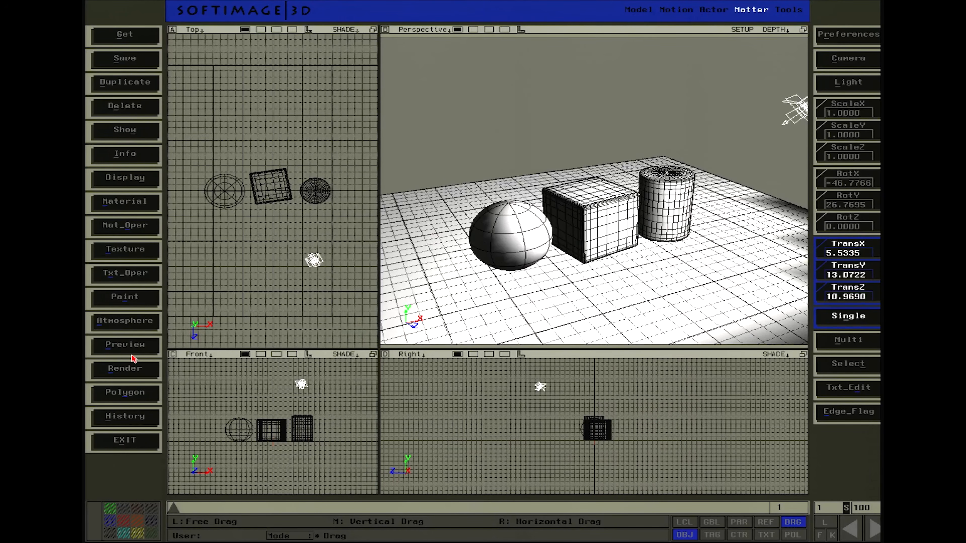
Render a preview of the scene, and render it again with the global ambience colour at 0
click(140, 345)
click(205, 351)
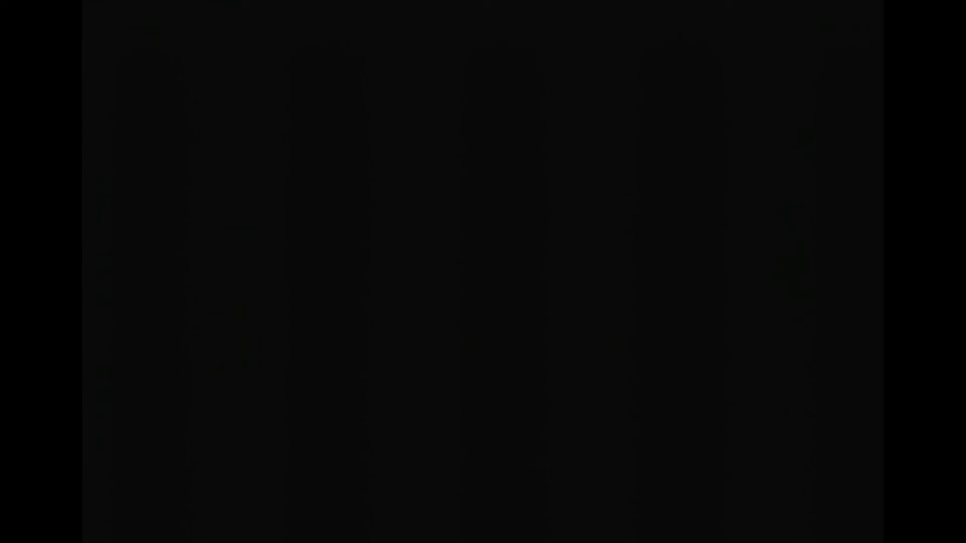
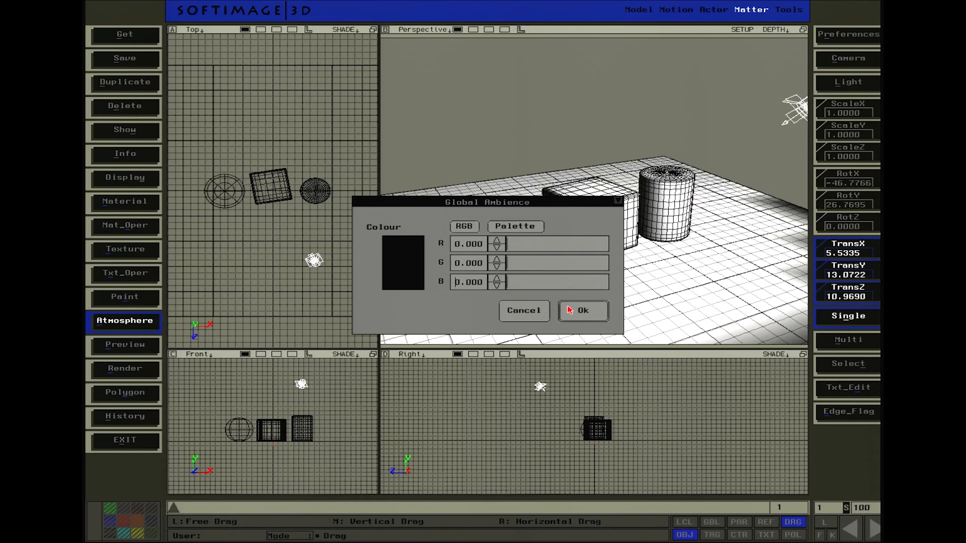
click(127, 344)
click(205, 351)
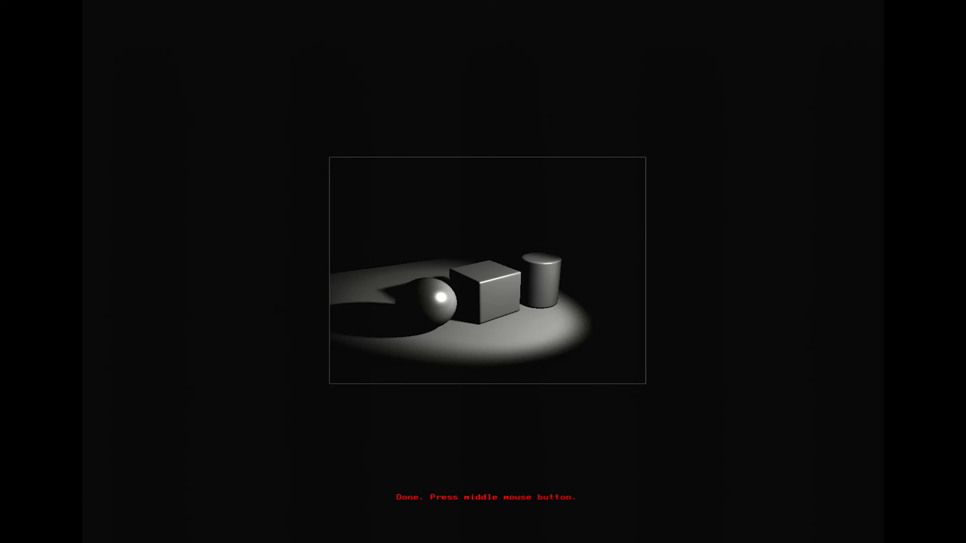
middle_click(141, 343)
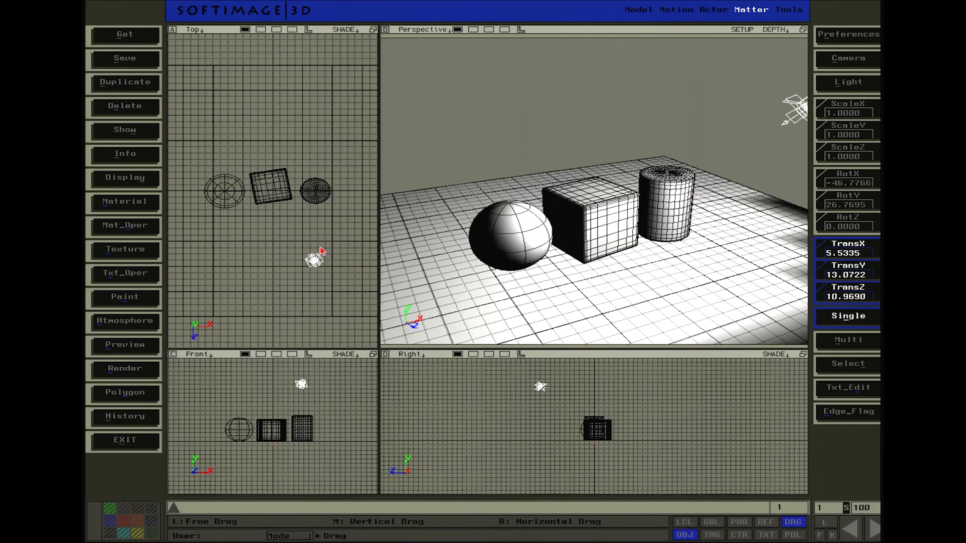
Move the spot light farther out and higher, to about X 6.97, Y 15.13, Z 13.66
key(Escape)
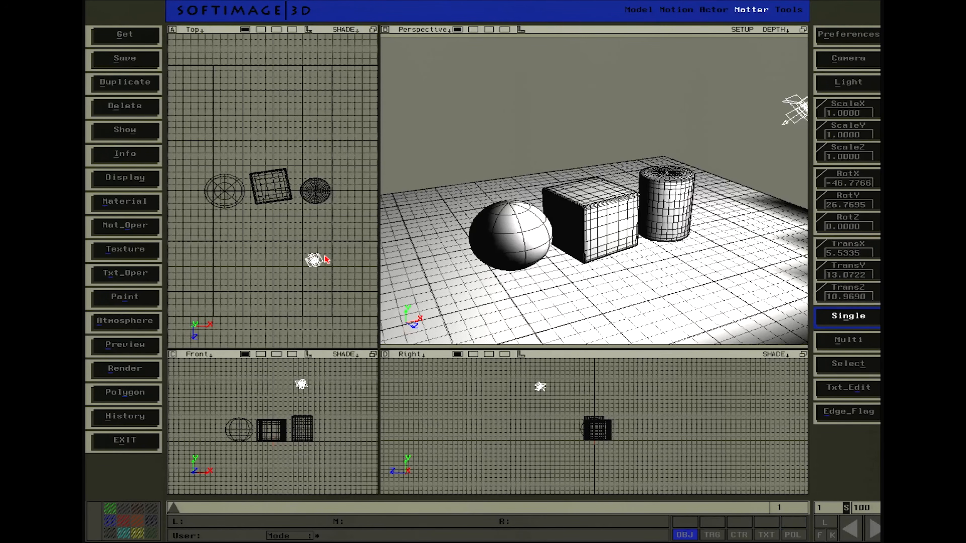
key(v)
drag(324, 274, 329, 287)
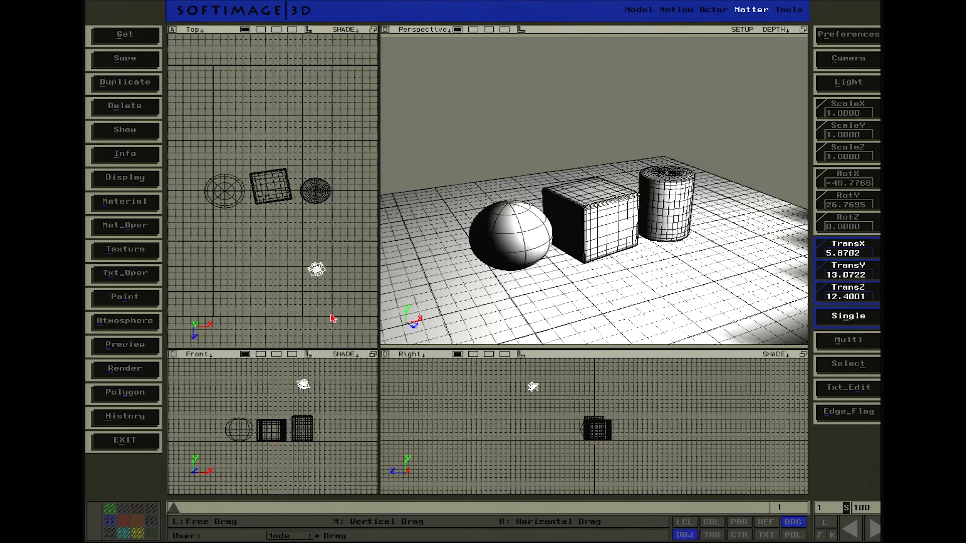
drag(314, 397, 318, 386)
drag(337, 296, 341, 301)
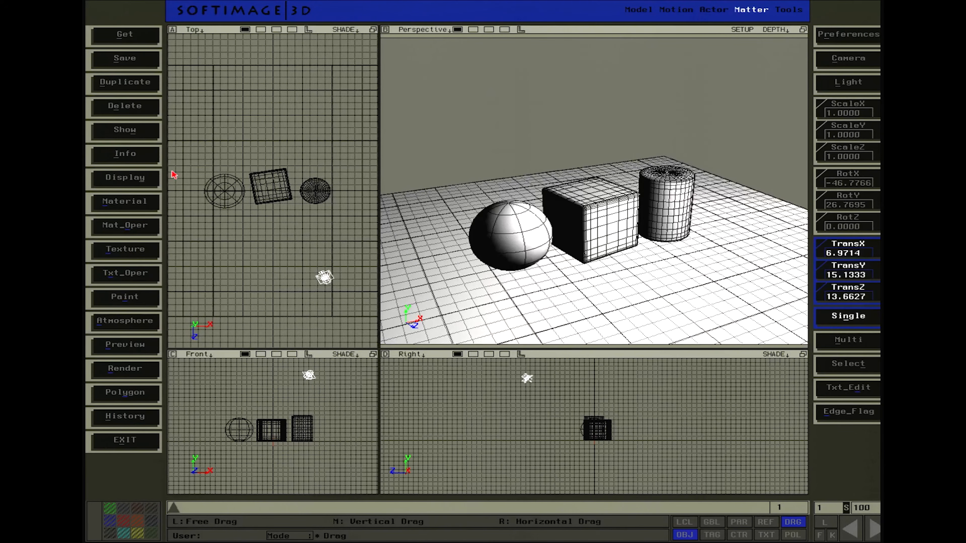
Review the spot light's area light sampling and shadow settings
click(140, 157)
click(139, 156)
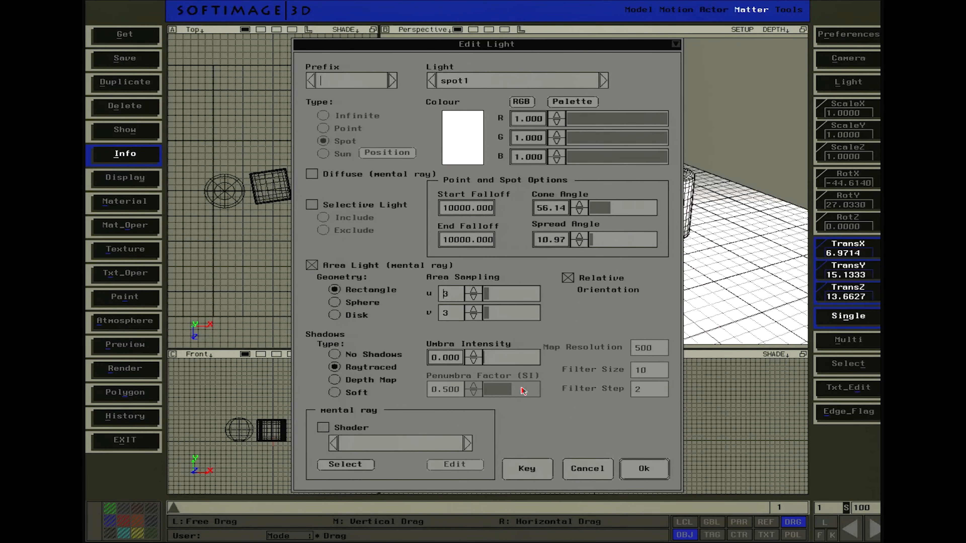
click(658, 472)
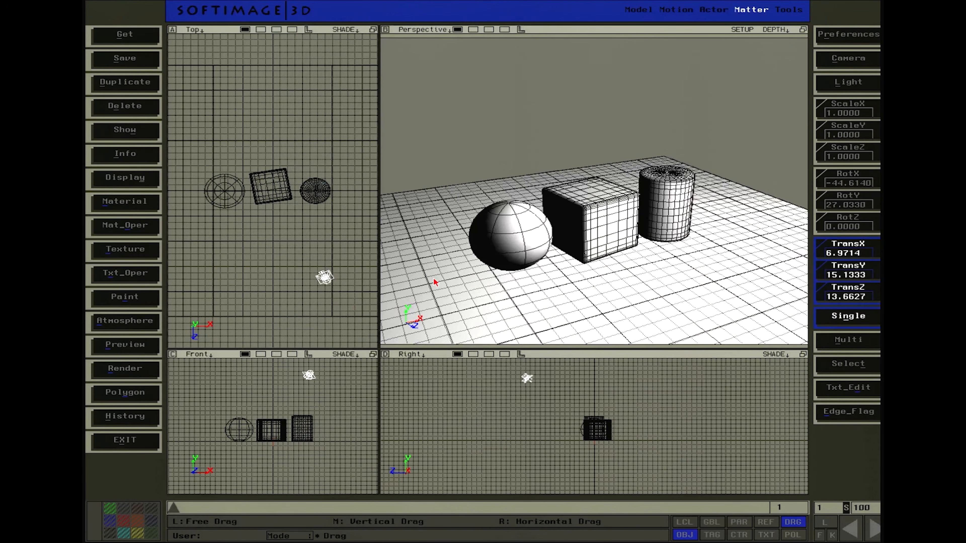
Scale the spot light's area rectangle to about 3.05 in X and 3.68 in Y, and render a preview
key(s)
mouse_move(289, 307)
middle_down()
mouse_move(292, 242)
mouse_move(278, 196)
middle_up()
mouse_move(289, 258)
mouse_down()
mouse_move(362, 243)
mouse_move(337, 242)
mouse_up()
middle_drag(337, 242, 330, 228)
drag(329, 228, 342, 228)
middle_drag(329, 227, 337, 230)
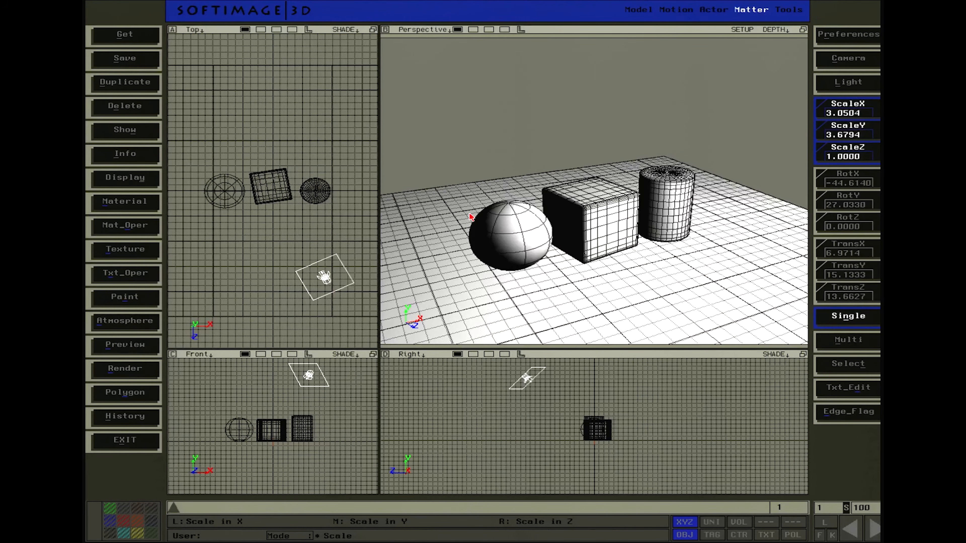
click(127, 347)
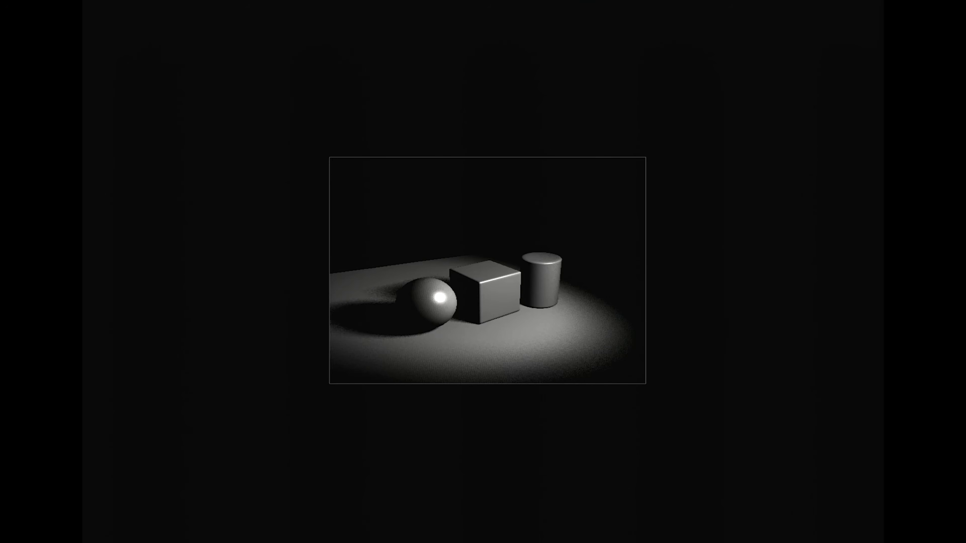
middle_click(145, 345)
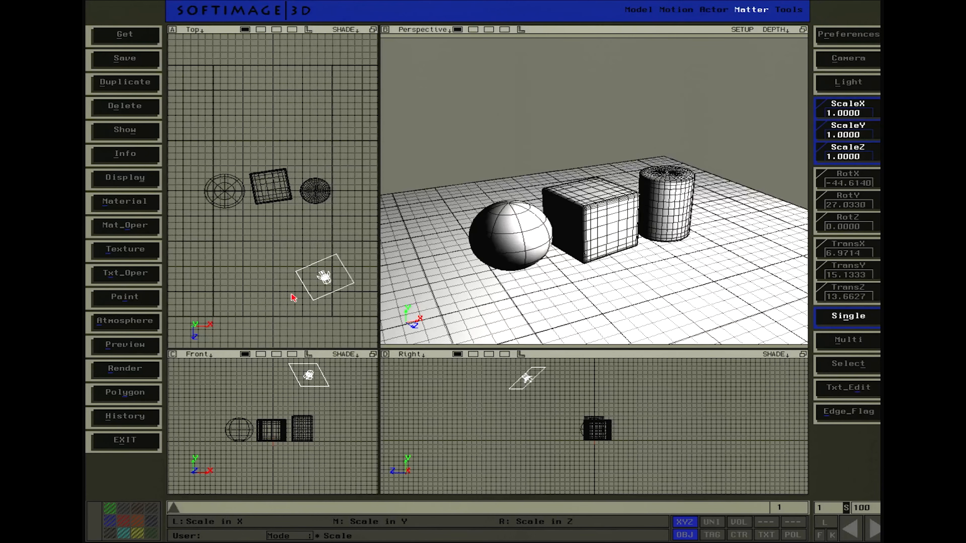
Set the scene's global ambience colour to a grey of 0.3
click(136, 329)
click(206, 326)
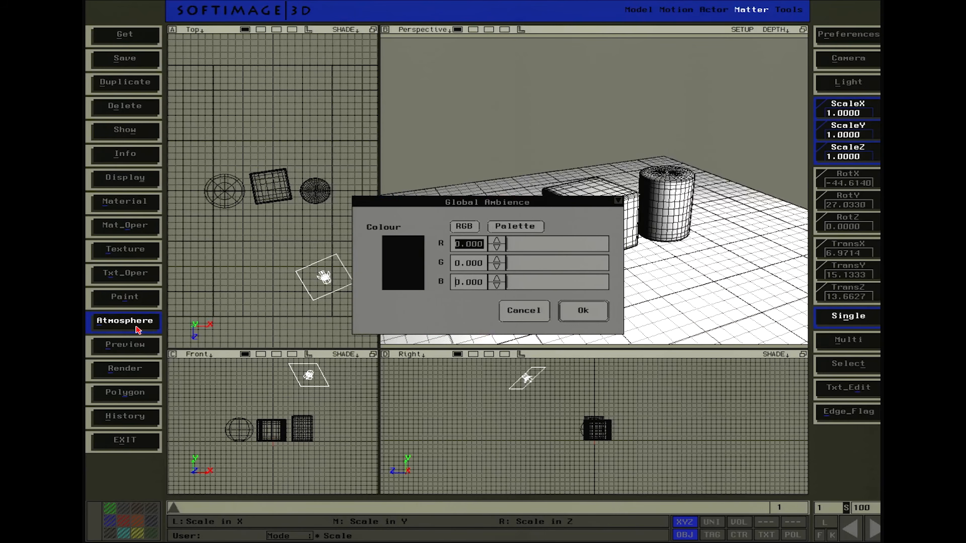
text(.)
key(Tab)
text(.3)
key(Tab)
text(.3)
key(Return)
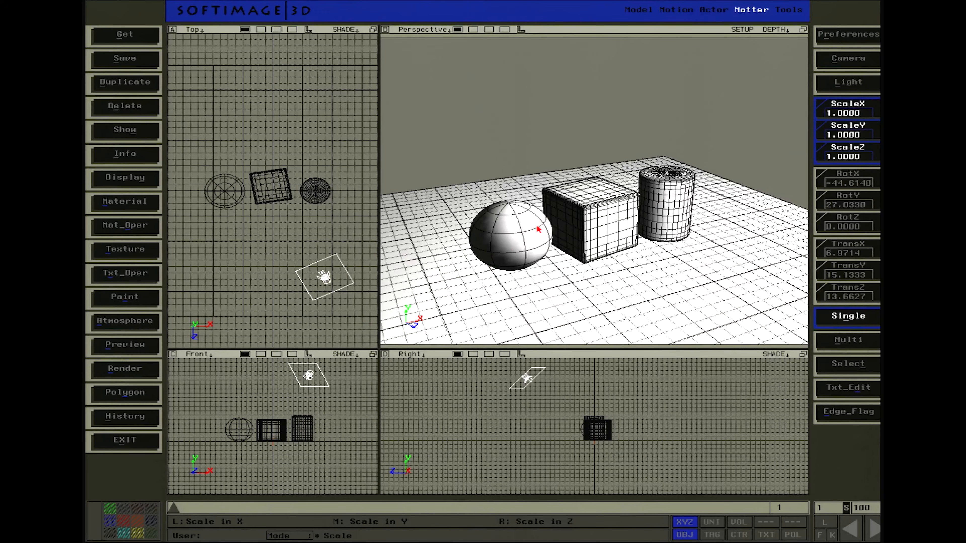
Select the sphere and name its material Green_Sphere
key(space)
click(525, 229)
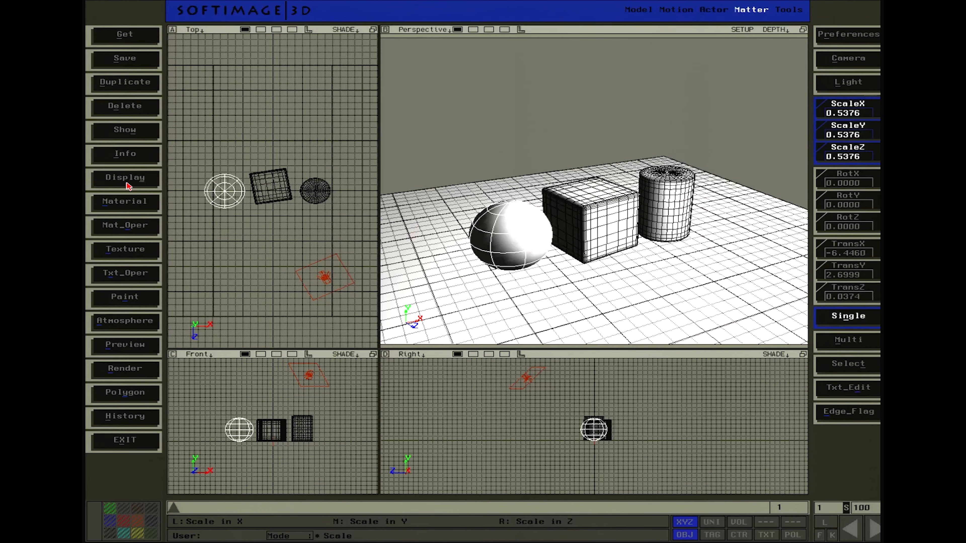
click(130, 202)
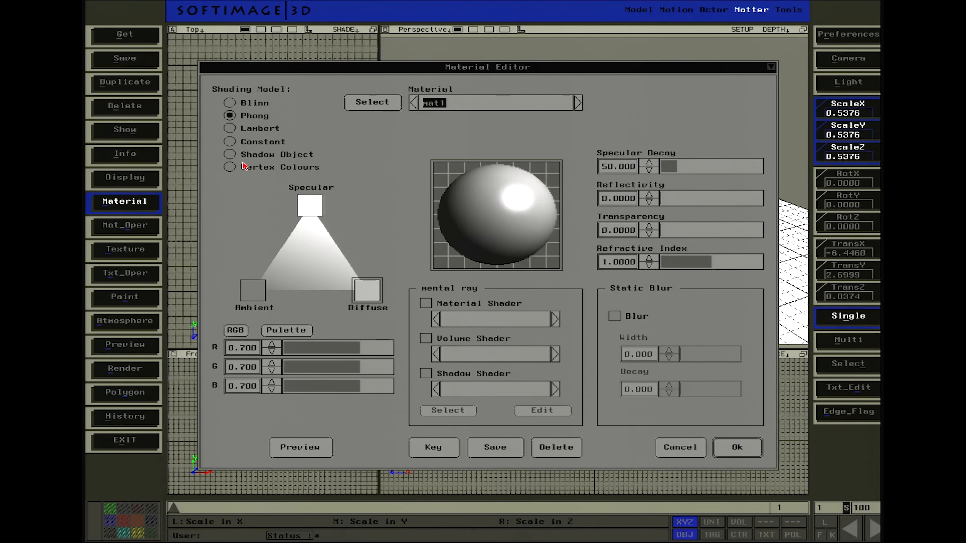
click(472, 104)
key(BackSpace)
drag(457, 103, 423, 106)
text(Green_Sphere)
key(Tab)
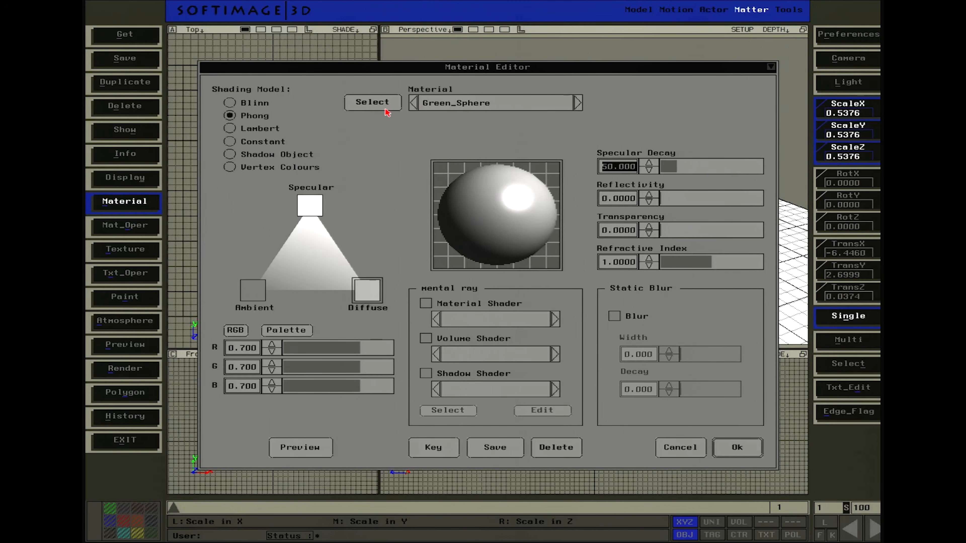
Set the Green_Sphere material's specular colour to black, with red, green and blue at 0
click(316, 207)
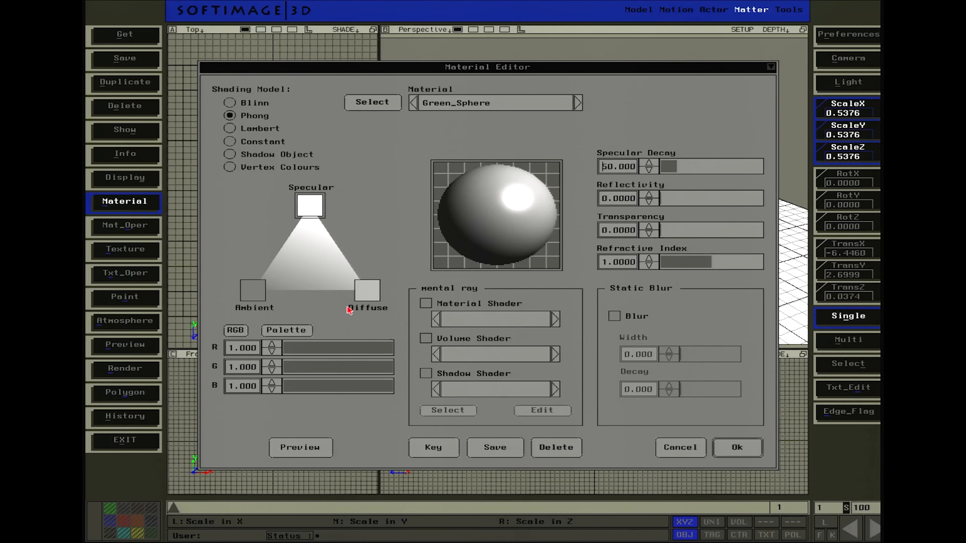
click(245, 348)
text(0)
key(Tab)
text(0)
key(Tab)
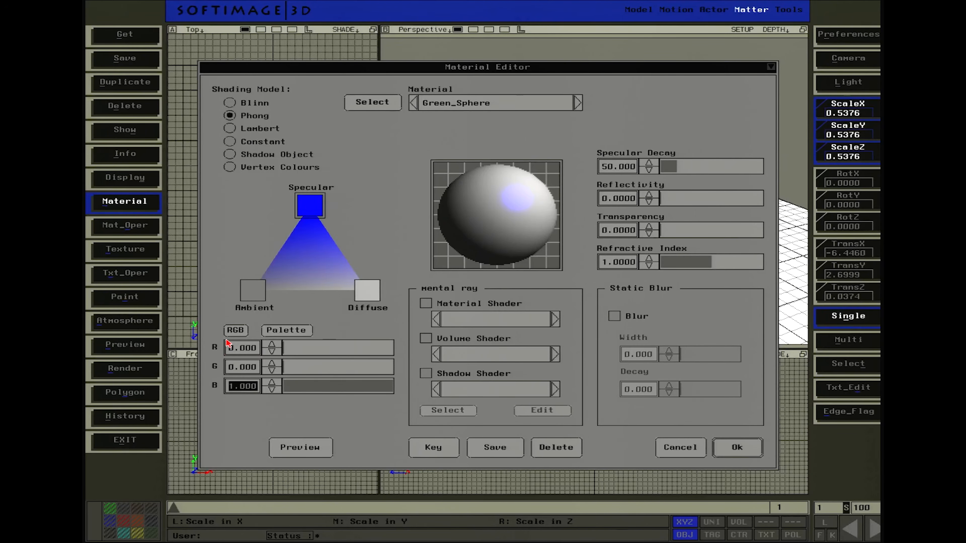
text(0)
key(Tab)
Make the Green_Sphere material's diffuse colour green, with red 0, green about 0.757 and blue 0
click(373, 299)
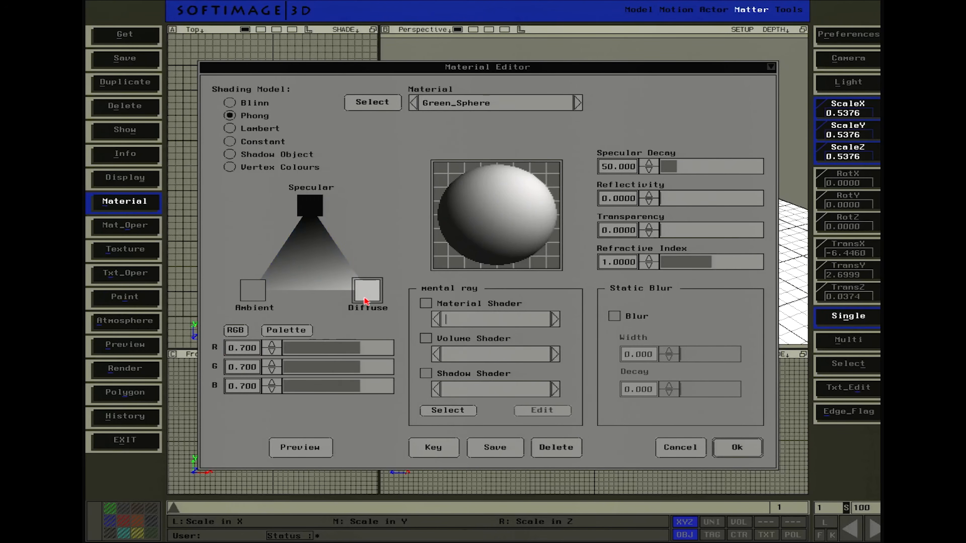
drag(358, 354, 271, 357)
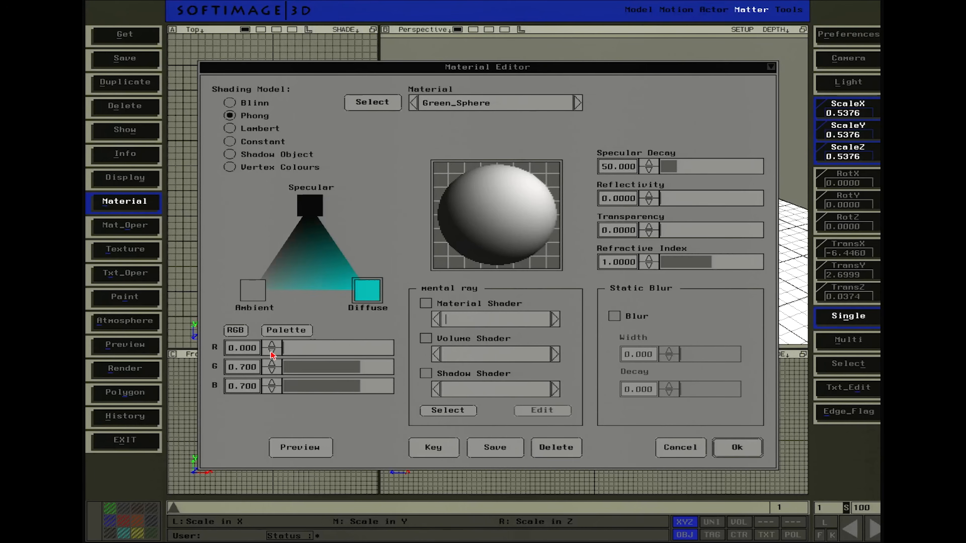
click(369, 389)
drag(369, 389, 283, 388)
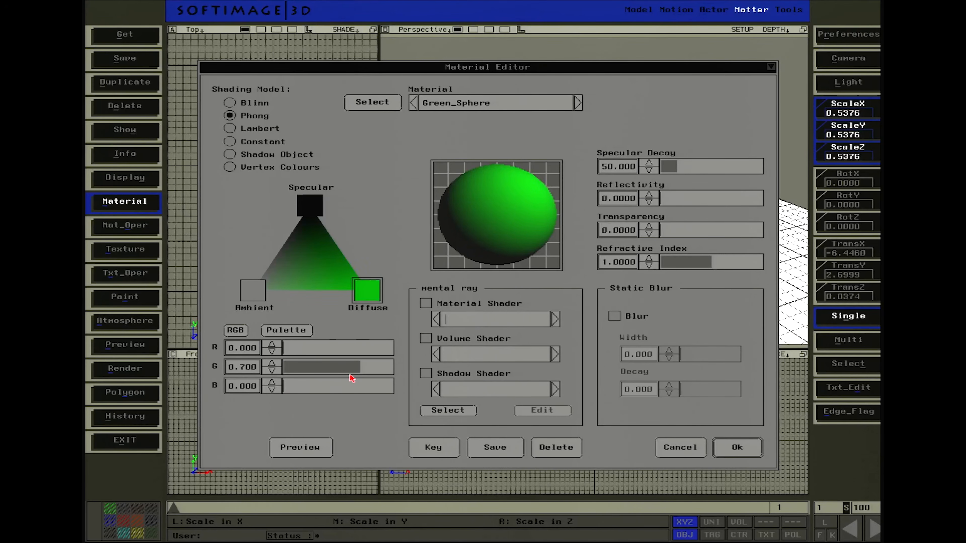
mouse_move(368, 373)
mouse_down()
mouse_move(376, 372)
mouse_move(366, 372)
mouse_up()
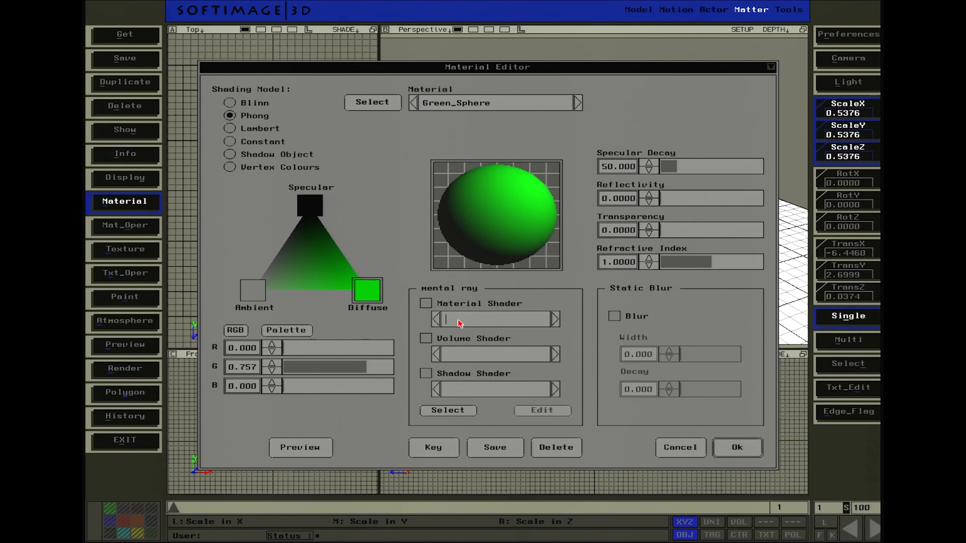
Set the Green_Sphere material's reflectivity to 0.12 and apply the material to the sphere
double_click(616, 198)
text(0.12)
key(Tab)
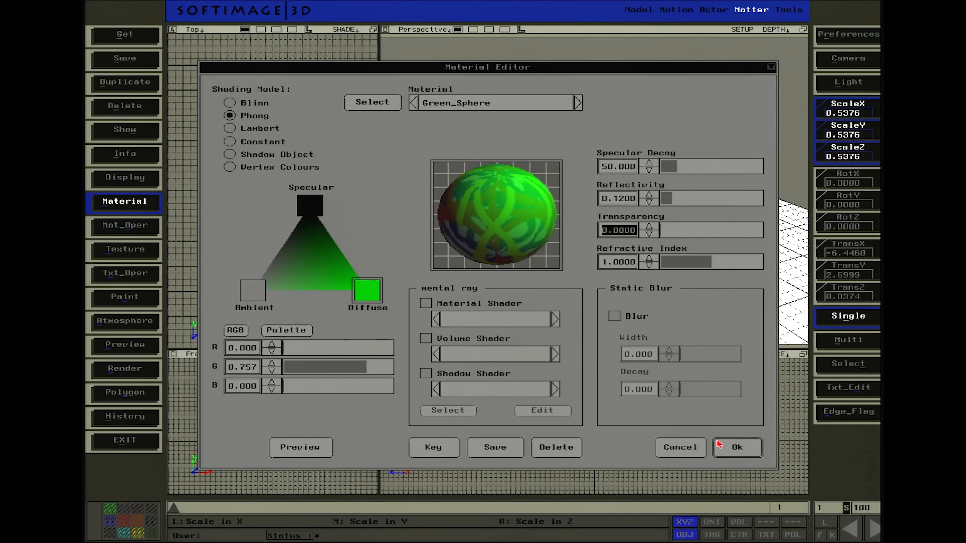
click(750, 450)
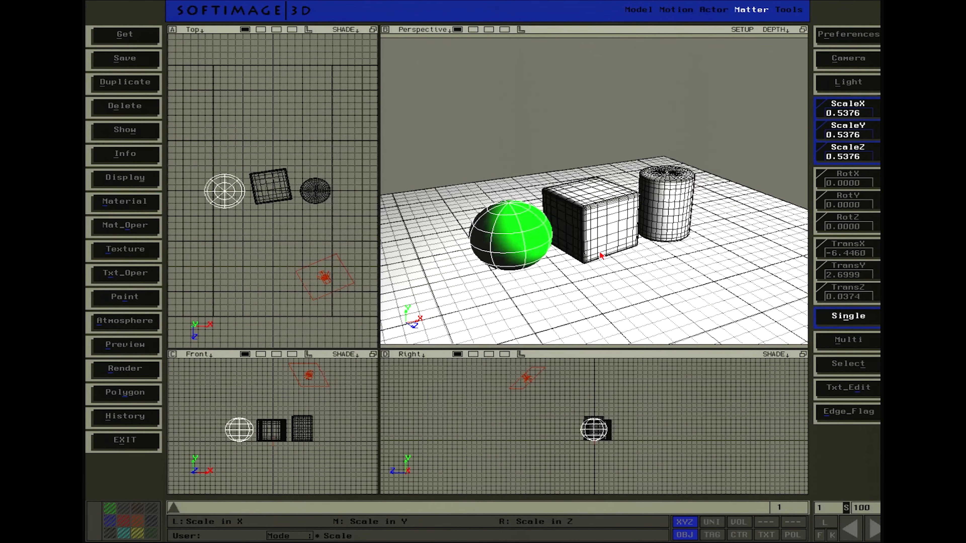
Give the rounded cube a red material by adjusting its specular colour and setting the diffuse green and blue to 0
key(space)
click(602, 217)
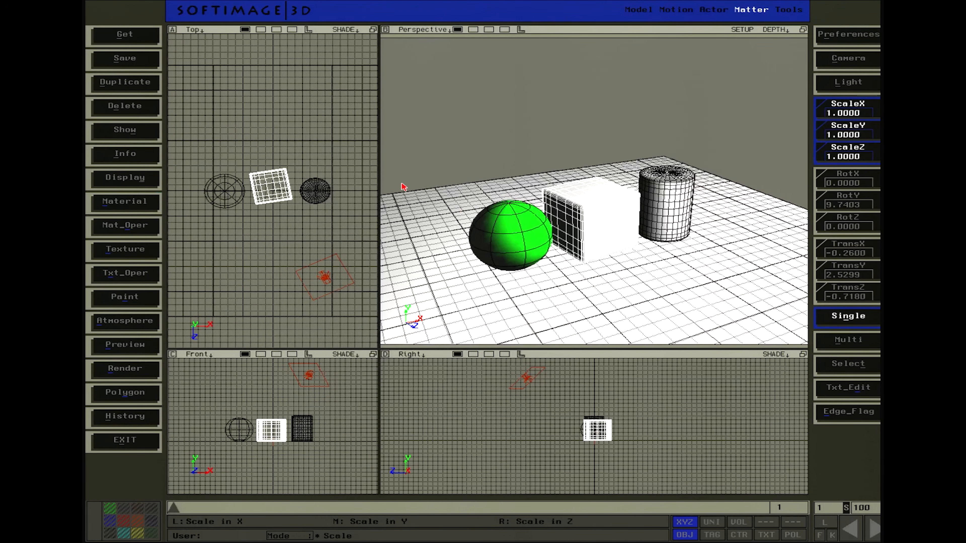
click(126, 202)
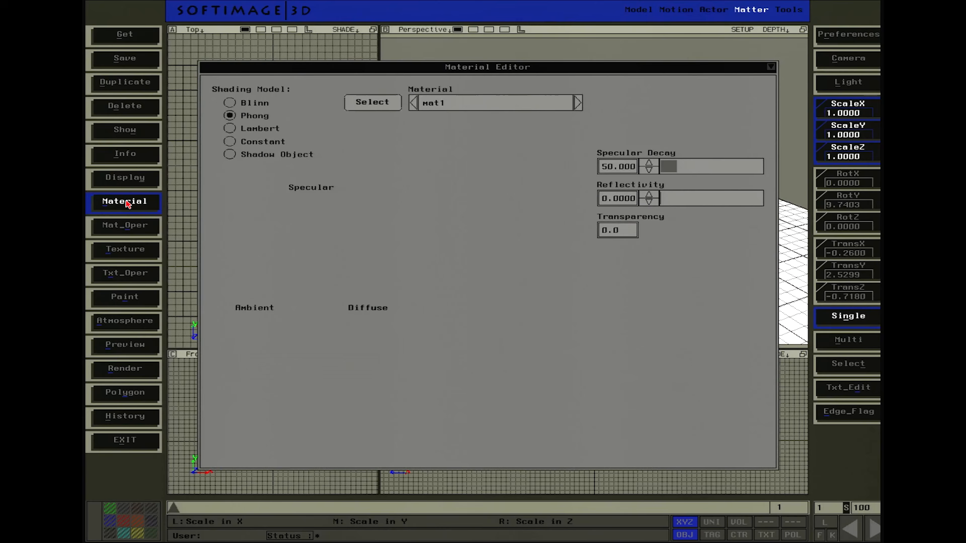
click(310, 205)
drag(257, 349, 229, 349)
click(367, 291)
drag(359, 367, 283, 368)
drag(359, 387, 282, 387)
click(738, 448)
Select the cylinder and name its material Blue_Cylinder
key(space)
click(666, 213)
click(126, 202)
text(Blue_Cylinder)
Set the Blue_Cylinder material's specular colour to black and its reflectivity to 0.12
click(310, 206)
drag(257, 349, 227, 349)
text(0)
key(Tab)
text(0)
drag(613, 199, 636, 199)
text(1)
key(Tab)
Make the cylinder's material blue by setting diffuse red and green to 0 and raising diffuse blue, and apply it
click(367, 291)
drag(359, 349, 283, 349)
drag(359, 367, 283, 367)
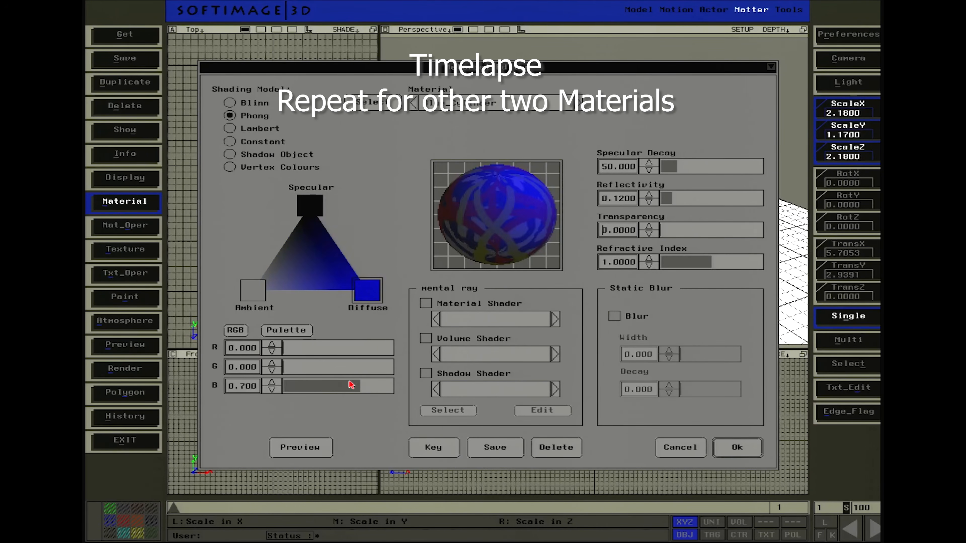
drag(352, 385, 393, 387)
click(738, 448)
Set the red cube material's reflectivity to 0.12 and apply it to the rounded cube
click(123, 206)
drag(612, 199, 658, 196)
text(1)
key(Tab)
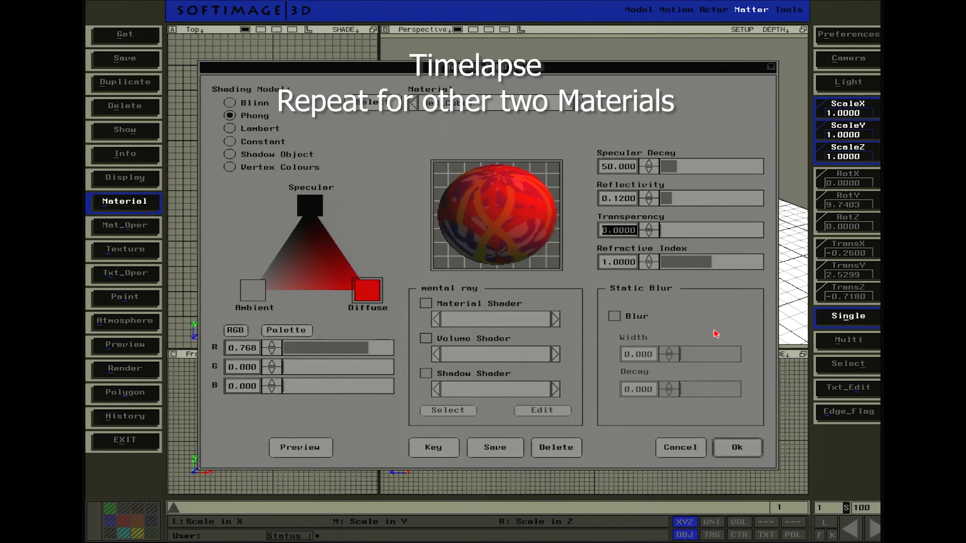
click(737, 448)
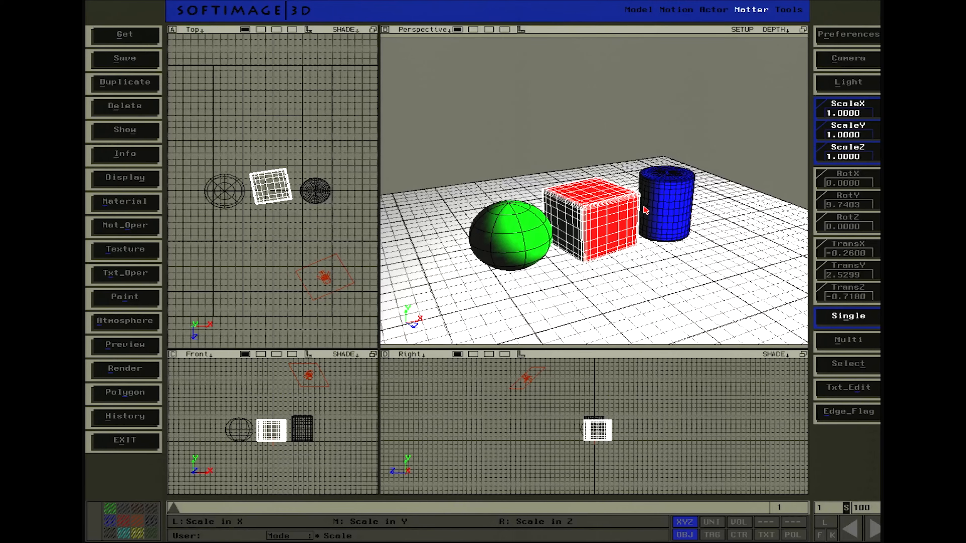
Deselect the cube and preview-render the whole scene with the three coloured materials
key(space)
click(606, 209)
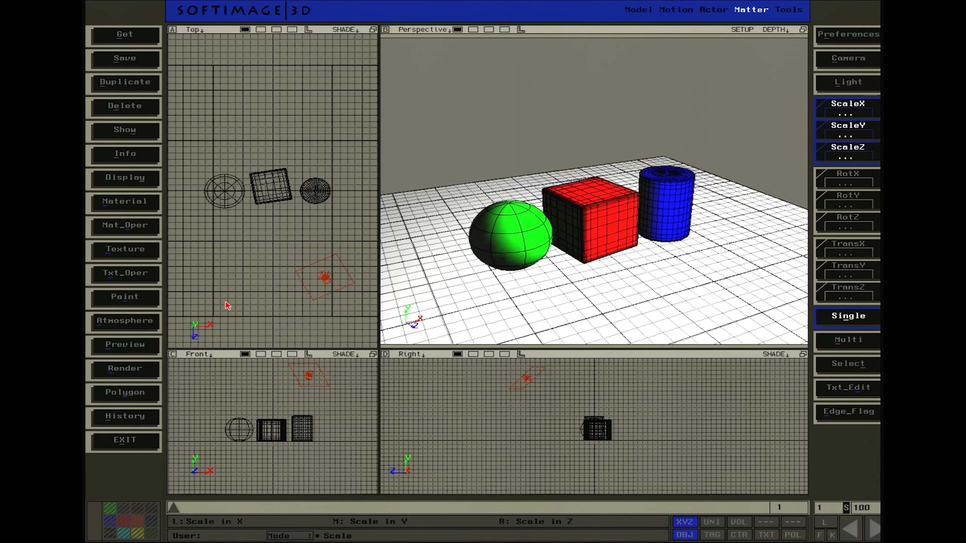
click(138, 349)
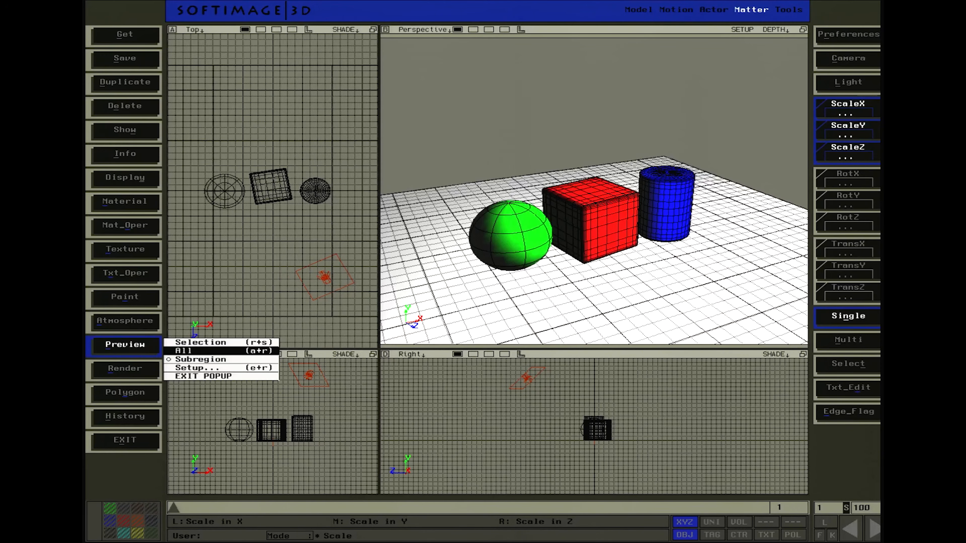
click(213, 350)
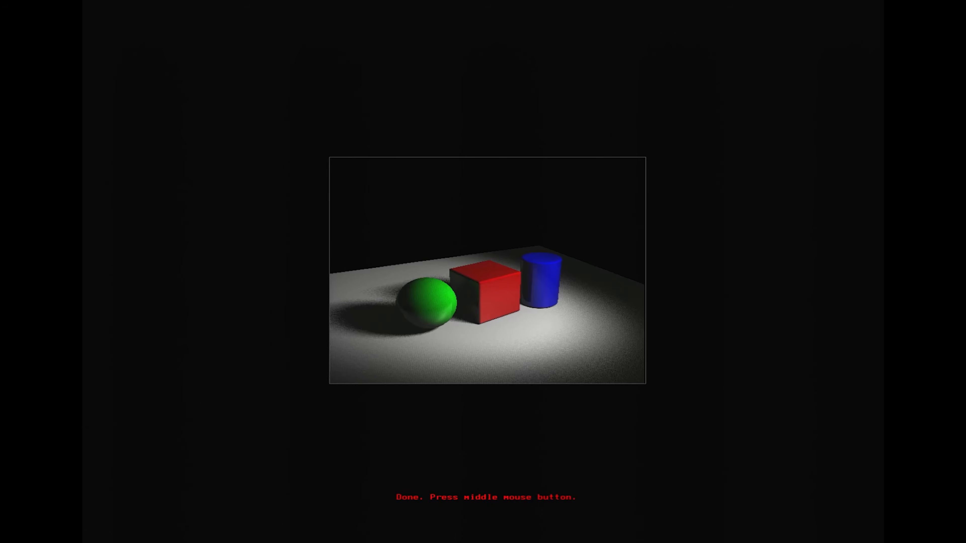
middle_click(375, 320)
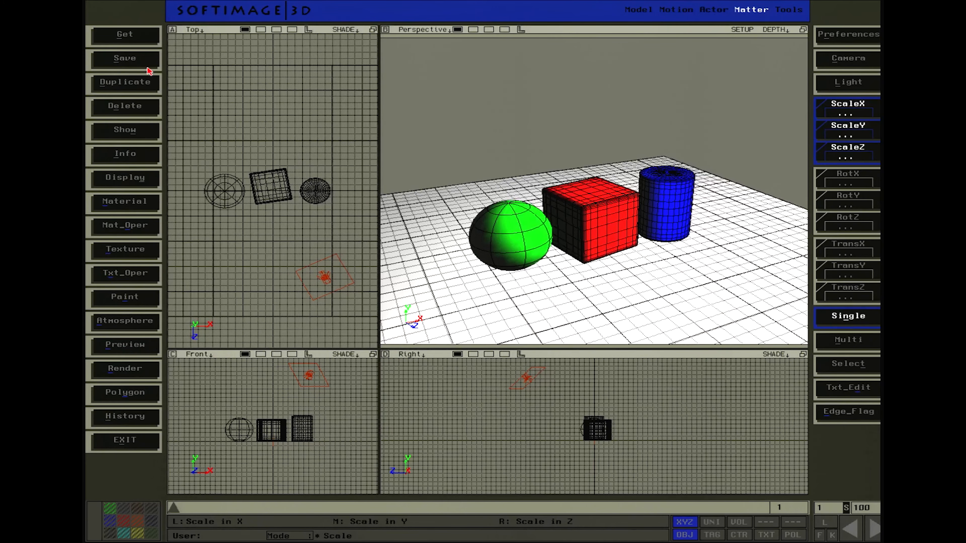
Create a polygon grid primitive with an X and Z cell count of 1
click(139, 42)
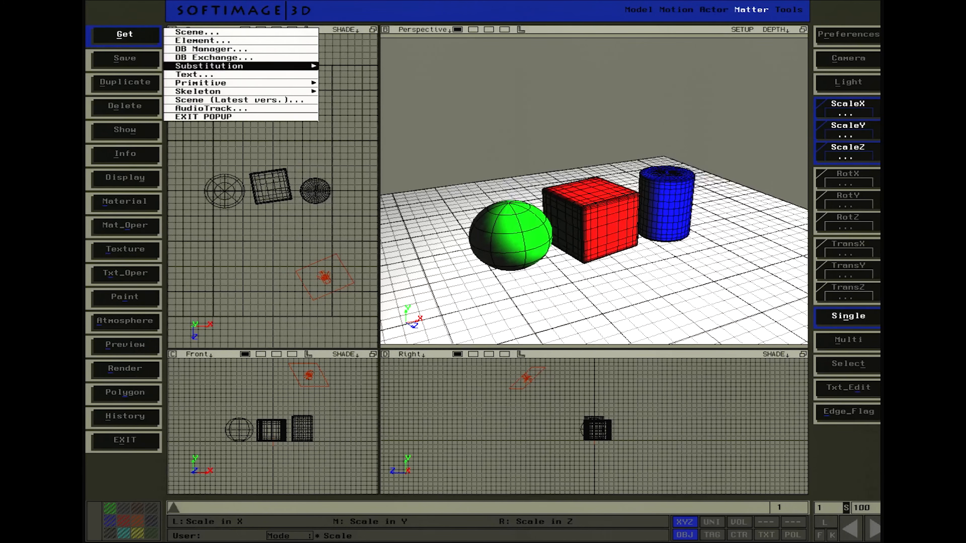
mouse_move(228, 83)
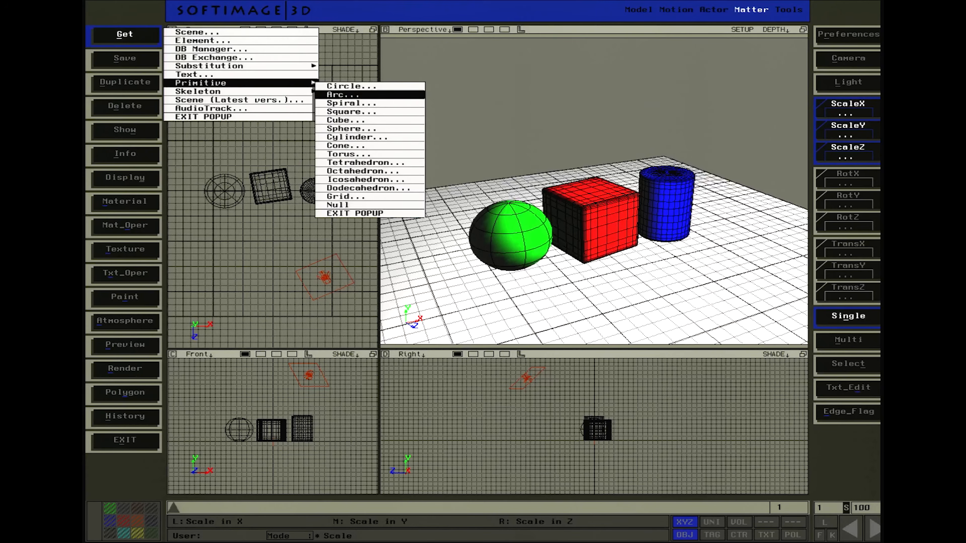
click(345, 197)
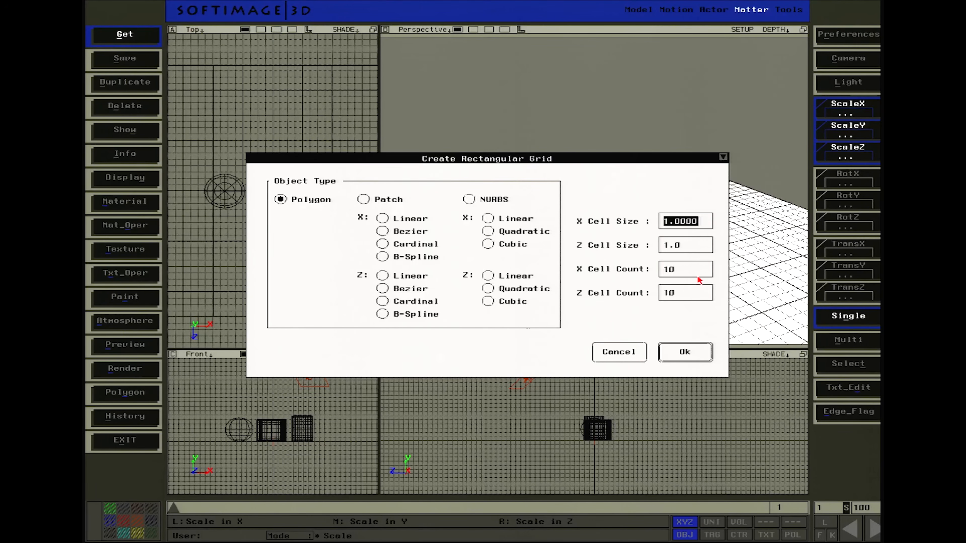
click(676, 273)
key(Tab)
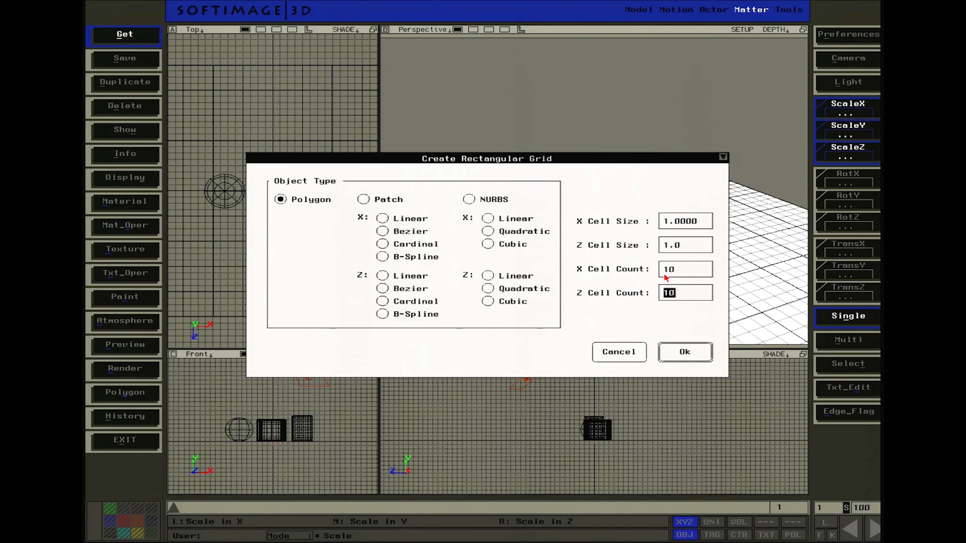
click(682, 267)
text(1)
key(Tab)
text(1)
click(684, 352)
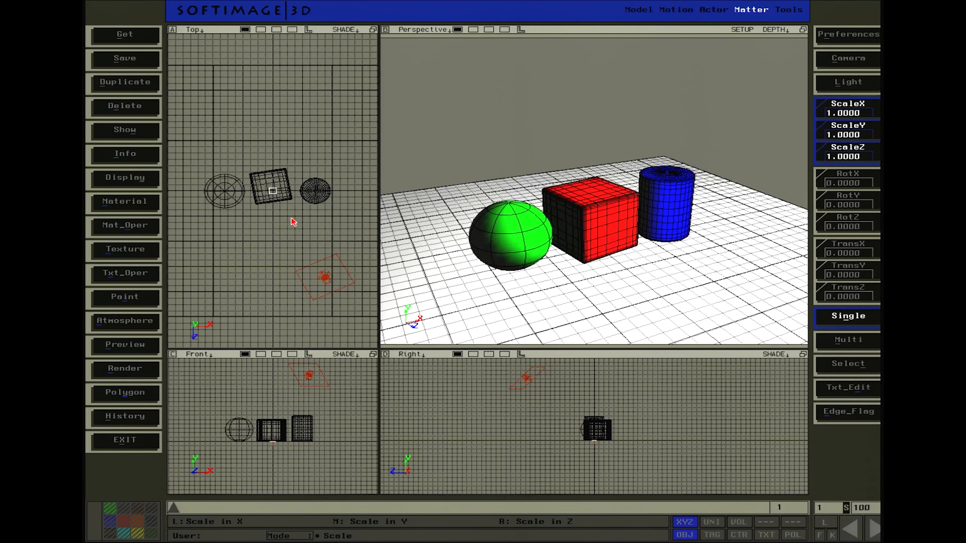
Match the new grid to the area light in the Top view: scale X and Z about 6.19, rotate Y about 28, move to about X 7.07, Z 13.72
key(t)
mouse_move(286, 221)
mouse_down()
mouse_move(303, 302)
mouse_move(624, 304)
mouse_up()
key(s)
key(r)
middle_drag(315, 250, 334, 240)
key(t)
drag(323, 240, 356, 243)
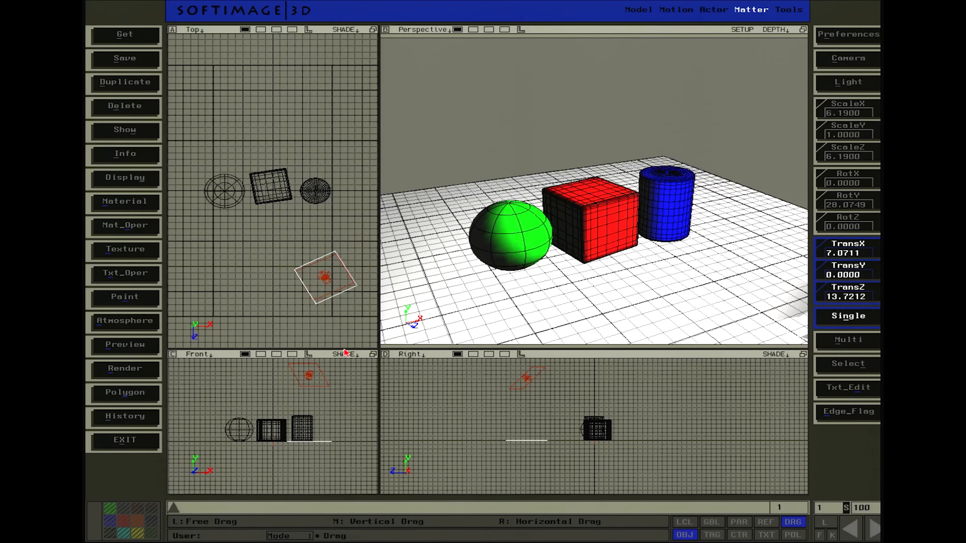
Try tilting the new grid about X and about Z in additive mode, undoing each rotation
key(r)
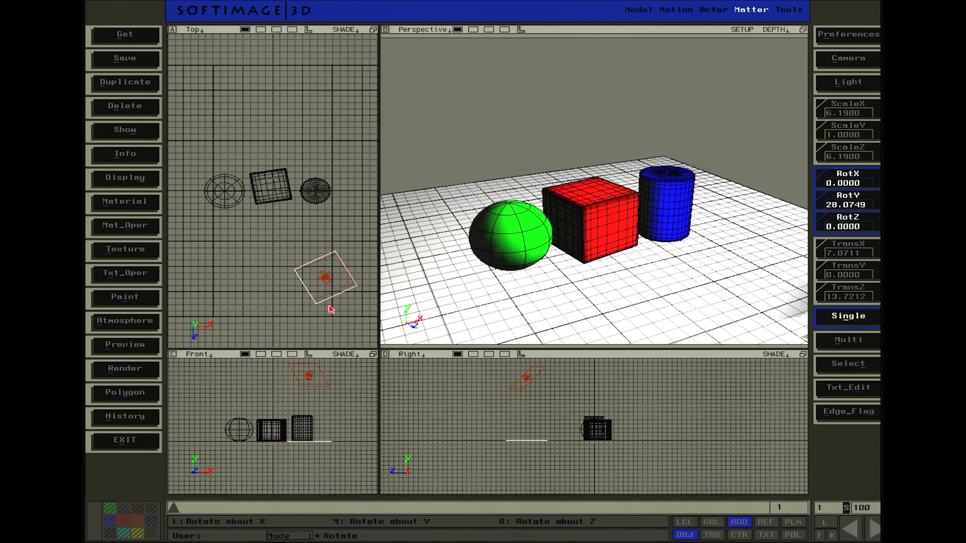
drag(331, 309, 337, 320)
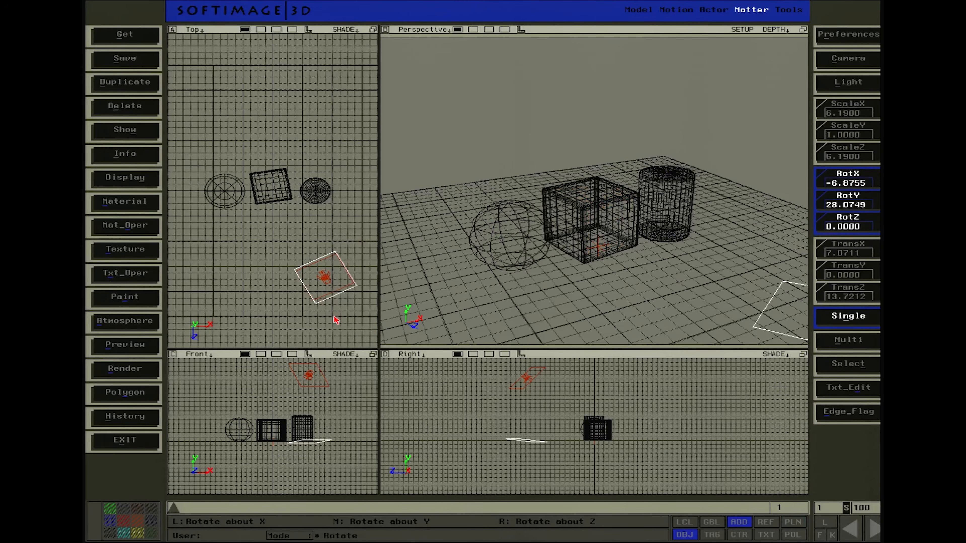
drag(128, 415, 182, 414)
right_drag(312, 307, 276, 309)
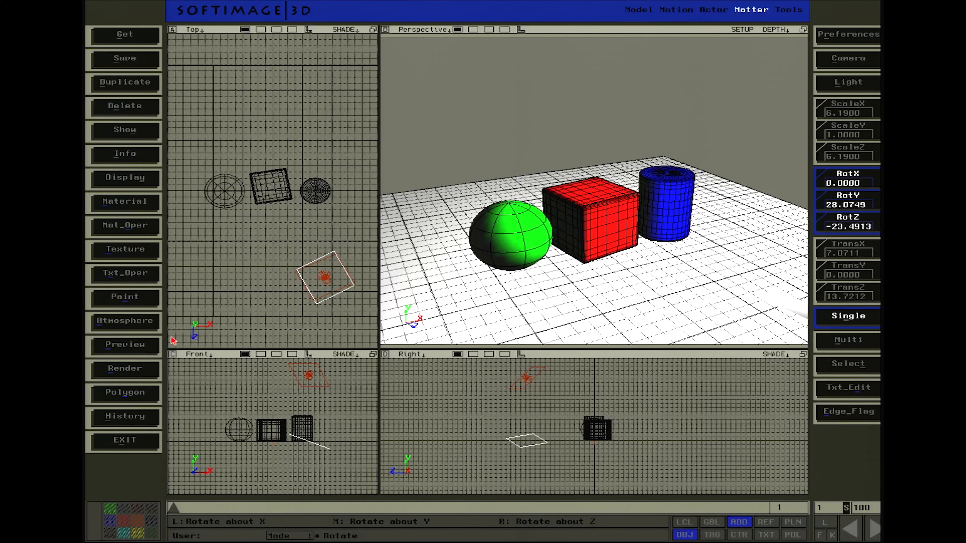
drag(126, 416, 184, 415)
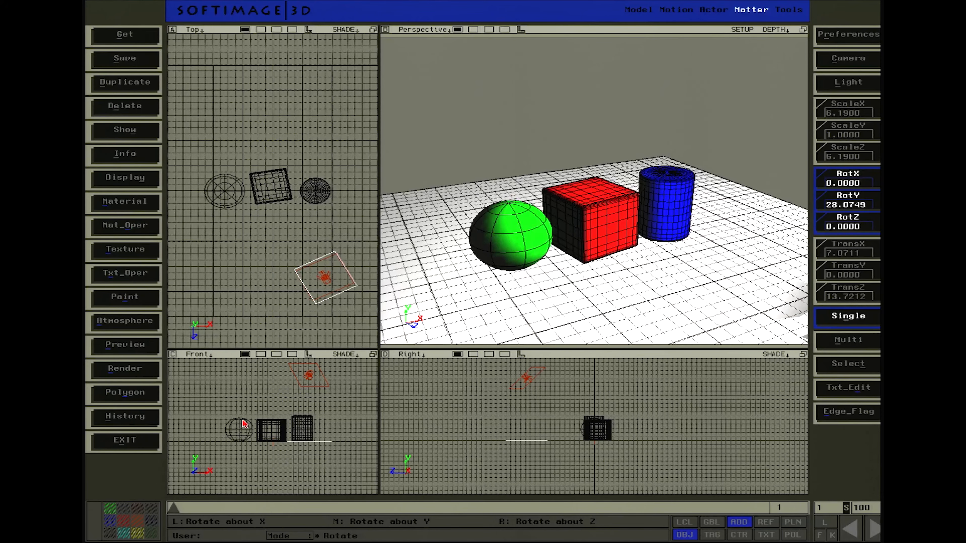
Tilt the grid to about 47 degrees around its local X axis and move it to the light at about X 7.24, Y 15.5, Z 14.14
click(685, 525)
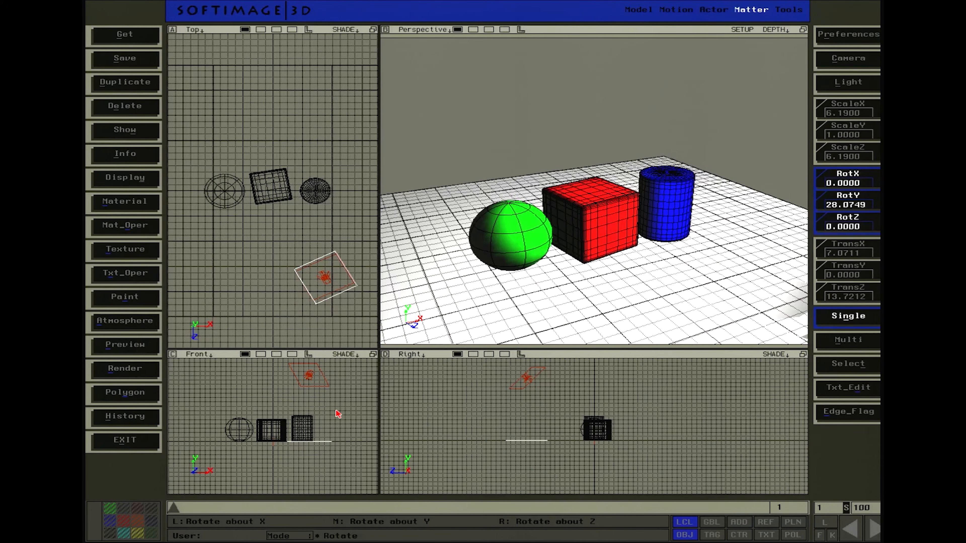
drag(334, 415, 377, 410)
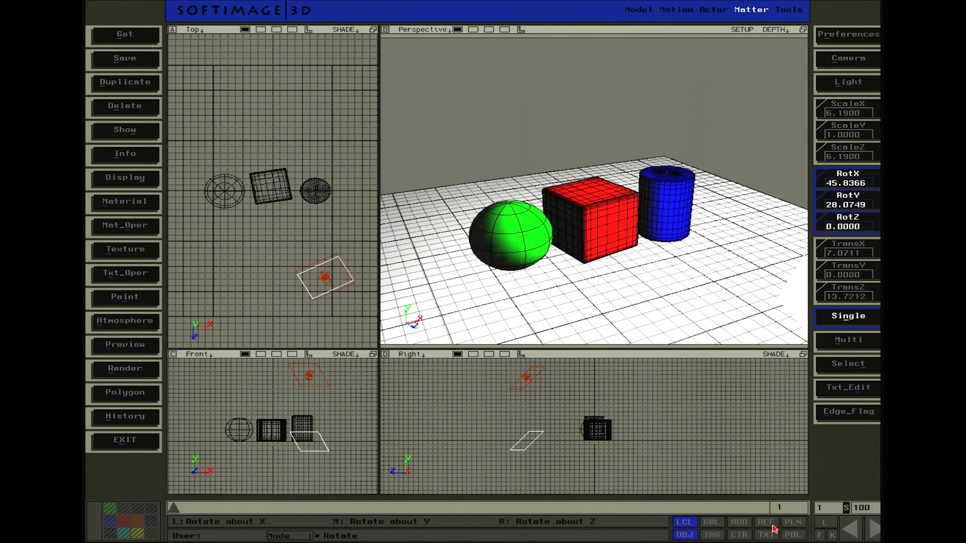
mouse_move(334, 418)
mouse_down()
mouse_move(326, 422)
mouse_move(341, 419)
mouse_up()
key(t)
middle_drag(494, 435, 488, 374)
drag(340, 311, 342, 312)
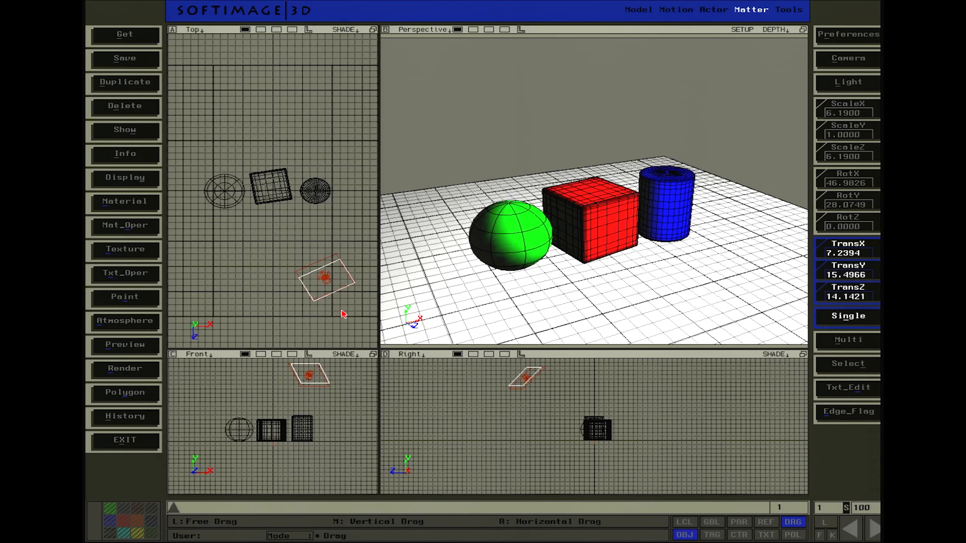
Scale the grid slightly larger than the area light, to about X 7.8, Y 1.15 and Z 9.14
key(s)
drag(344, 314, 354, 311)
middle_drag(354, 311, 356, 304)
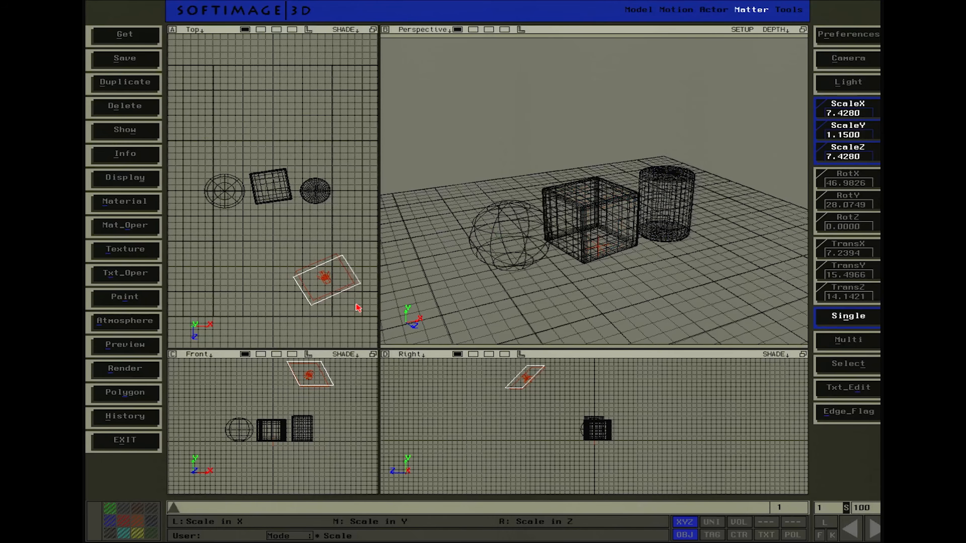
drag(355, 304, 358, 305)
right_drag(358, 305, 369, 304)
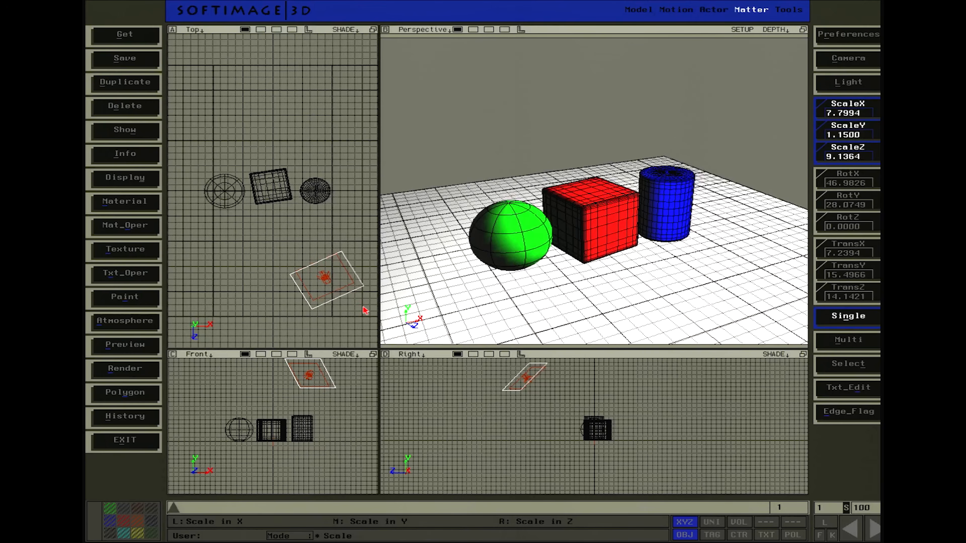
Give the grid a material named Refl_Card with Constant shading and a diffuse colour of 1.000 red, green and blue
click(153, 210)
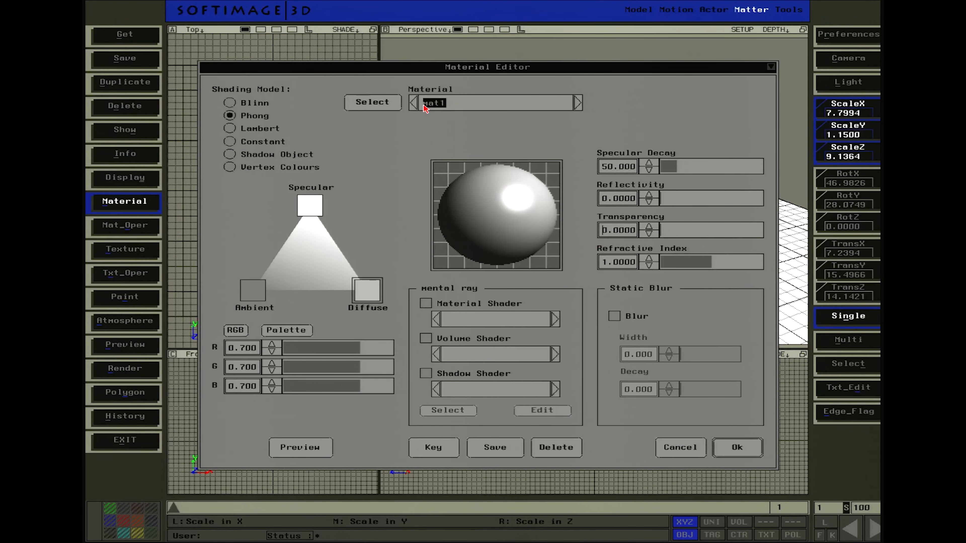
text(Refl_Card)
click(232, 142)
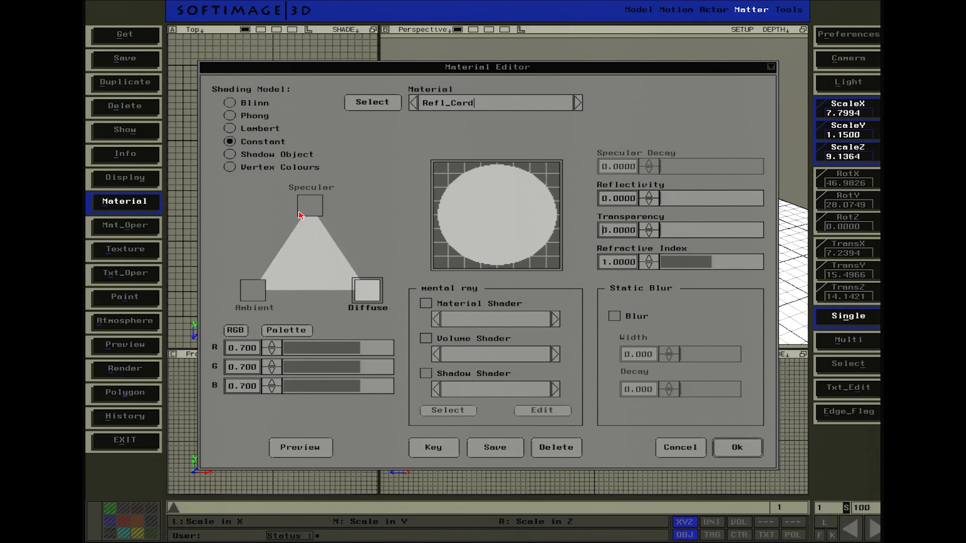
drag(358, 347, 427, 388)
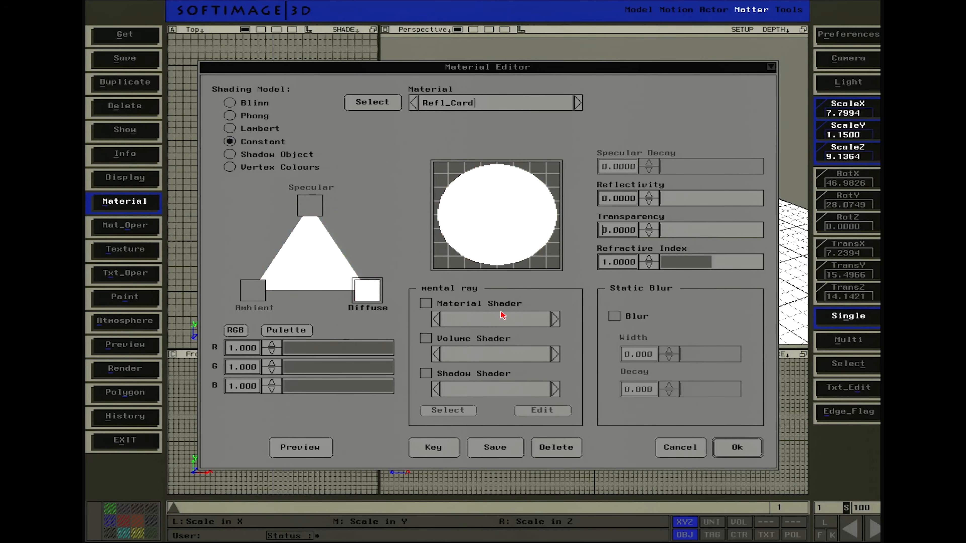
click(737, 447)
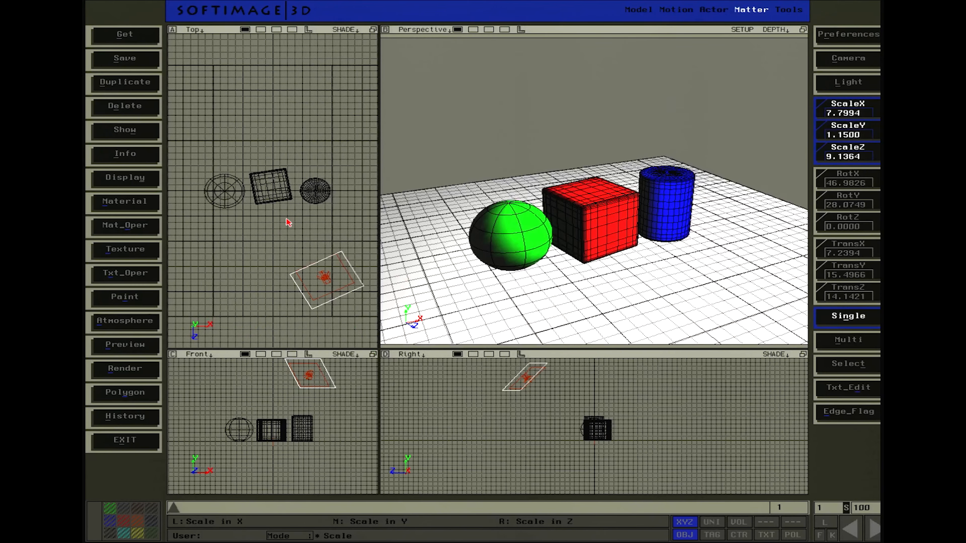
Preview-render the whole scene with the reflection card in place
click(138, 346)
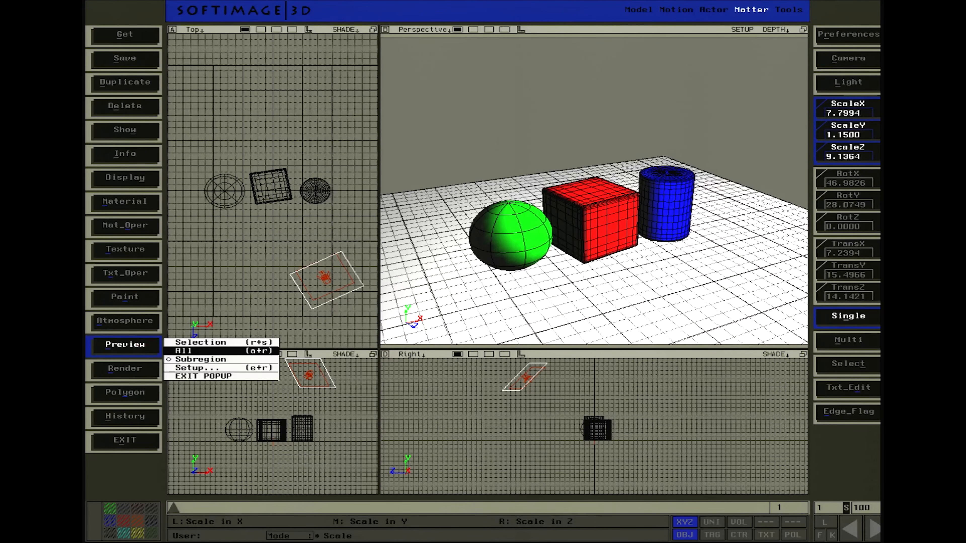
click(213, 351)
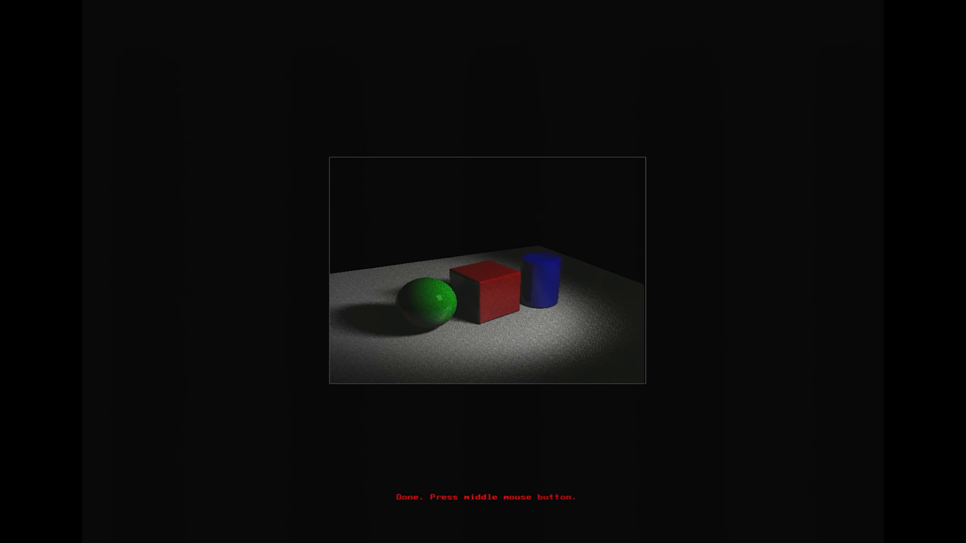
middle_click(119, 277)
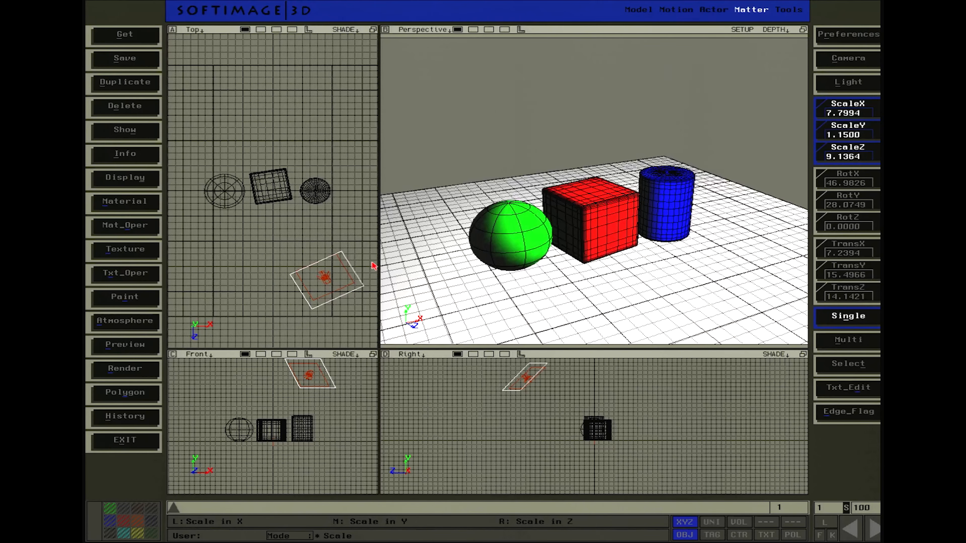
Add a global 2D texture to the large floor grid beneath the primitives
key(space)
click(408, 245)
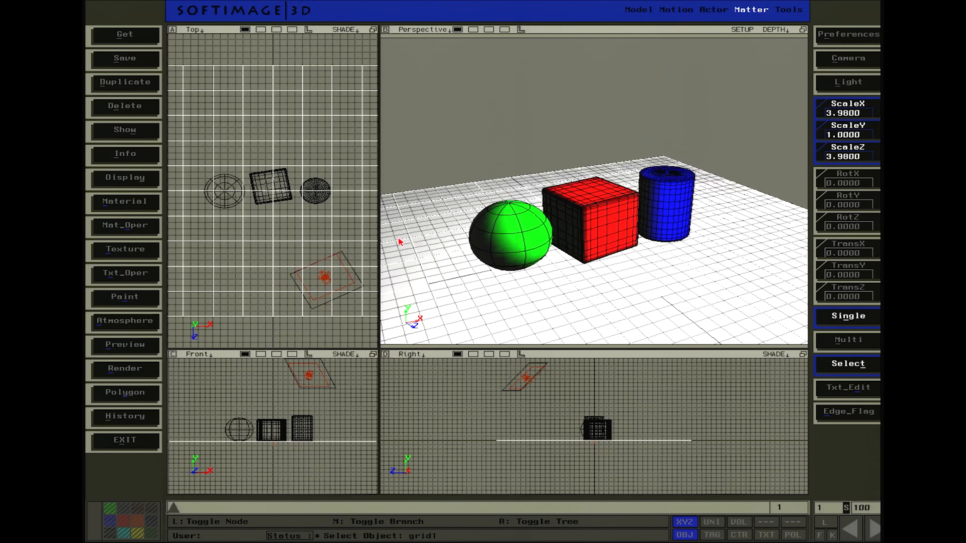
click(134, 252)
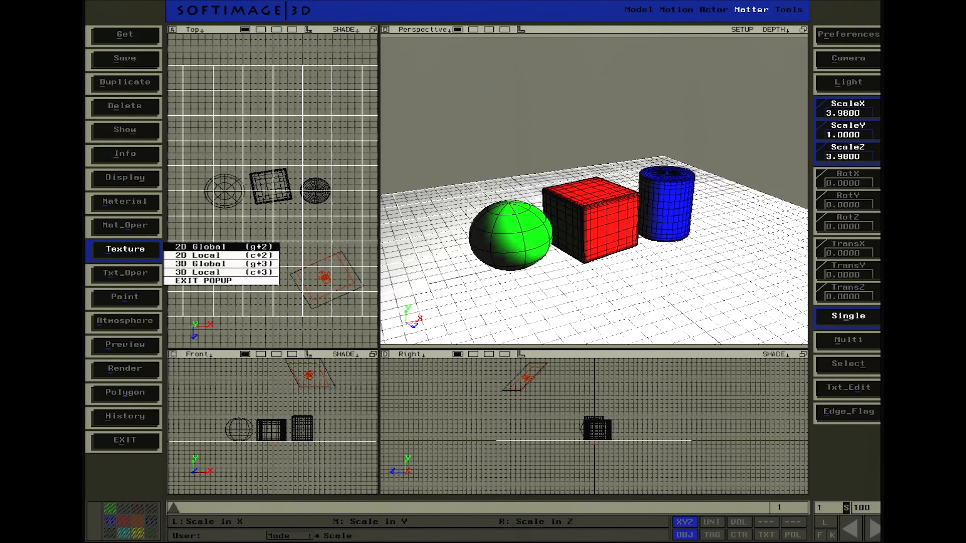
click(266, 246)
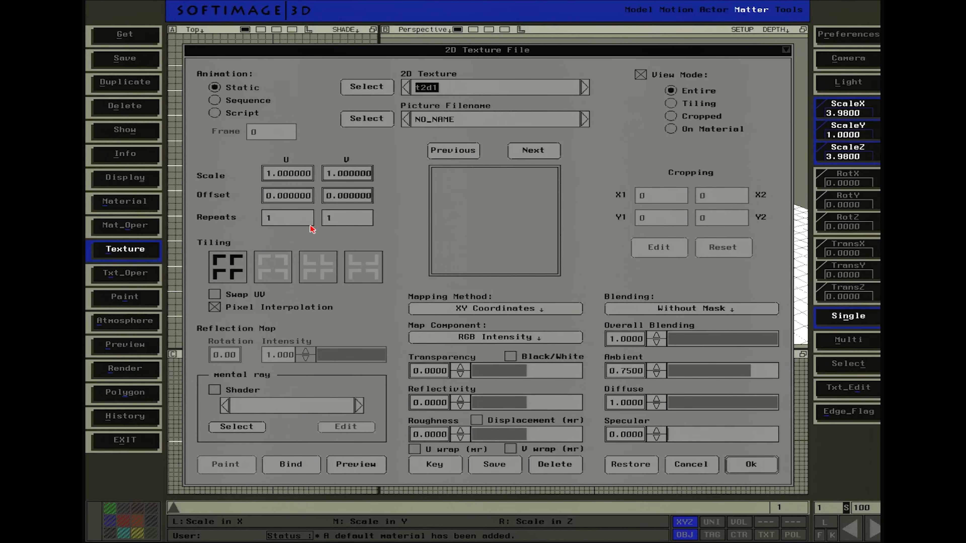
Load the check picture from the TILINGS folder of SI_material_lib's PICTURES chapter as the floor's texture image
click(371, 122)
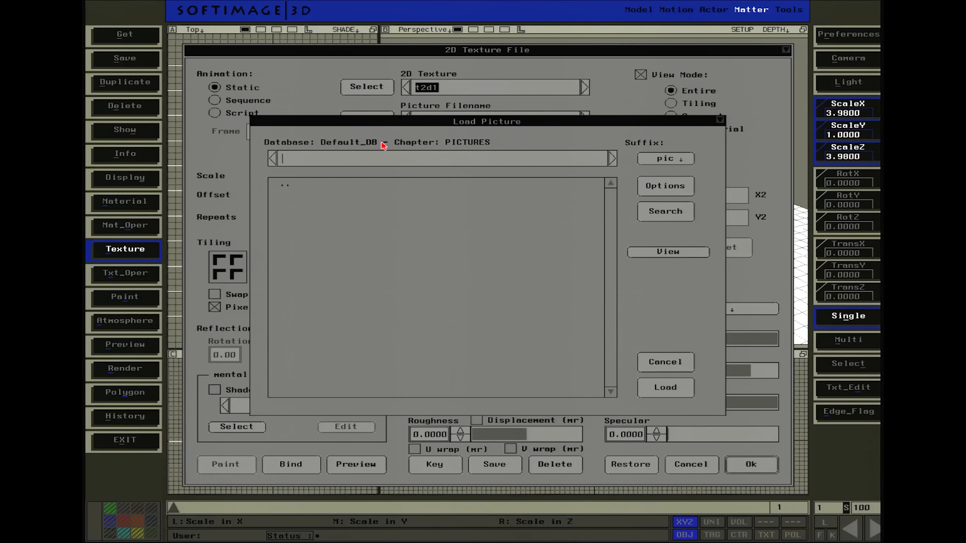
click(302, 185)
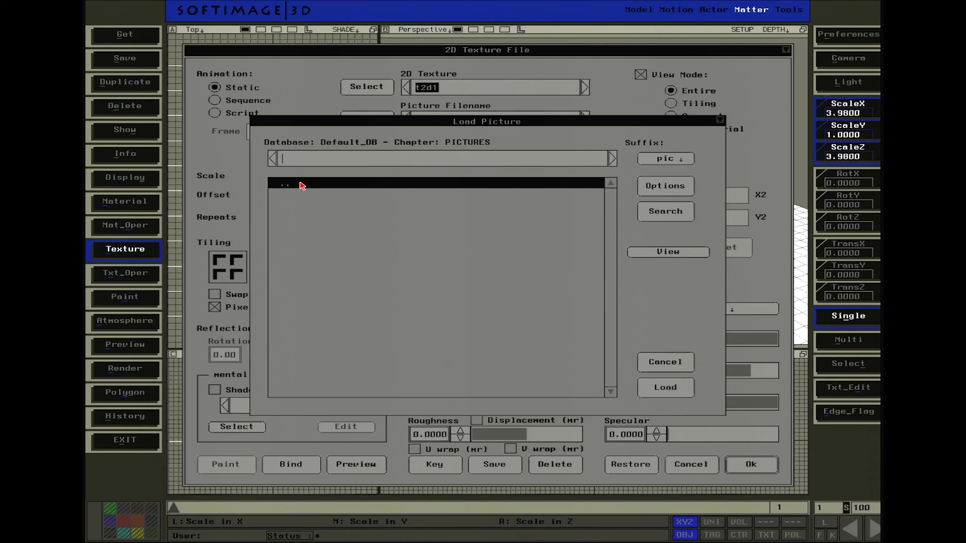
double_click(302, 185)
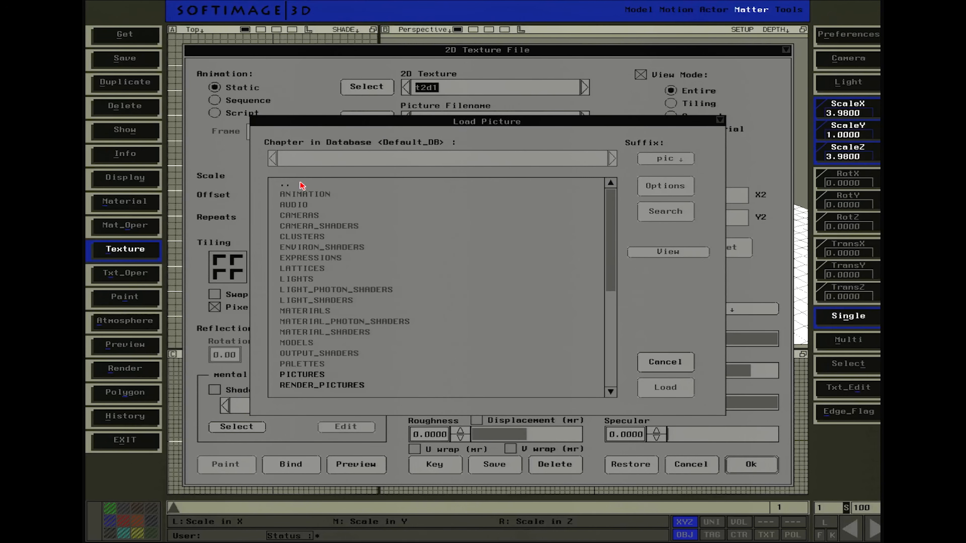
double_click(302, 185)
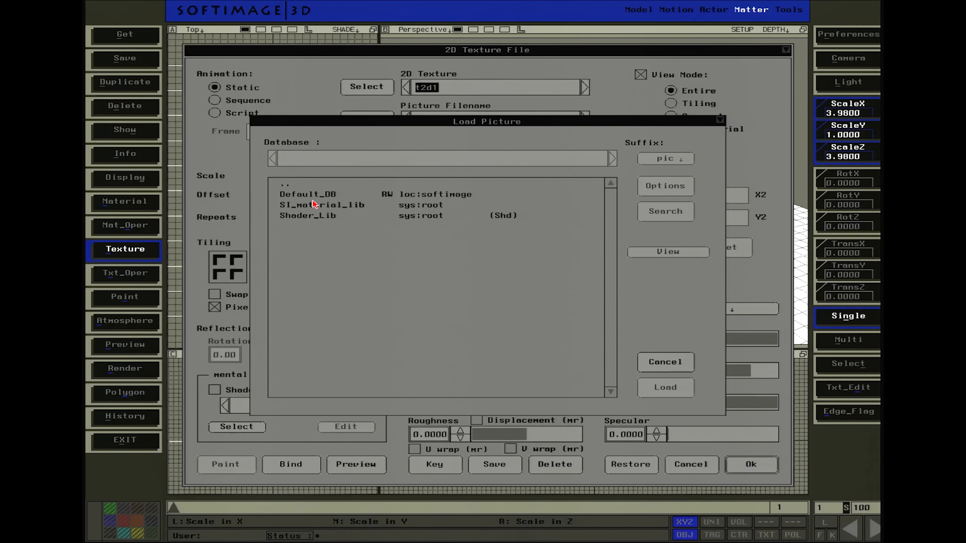
double_click(315, 205)
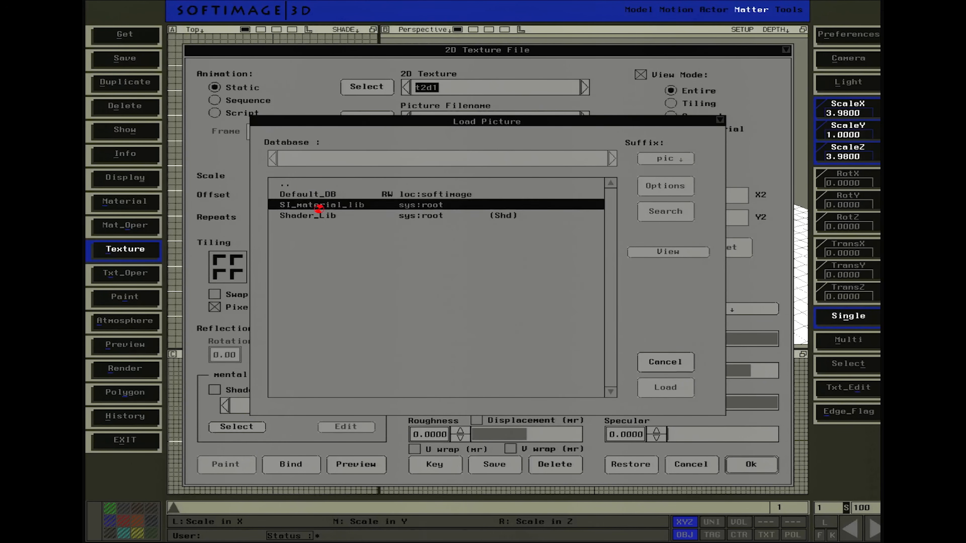
click(315, 205)
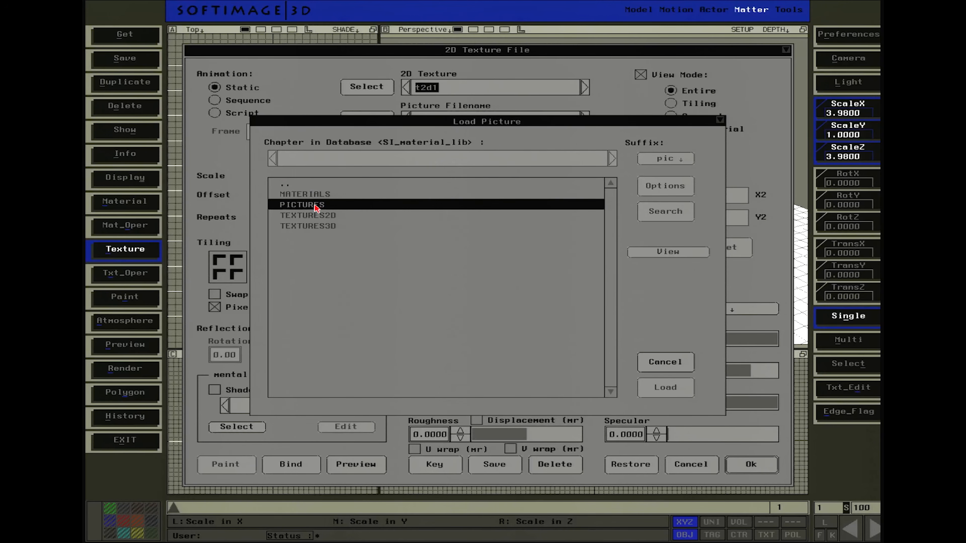
click(316, 221)
double_click(303, 205)
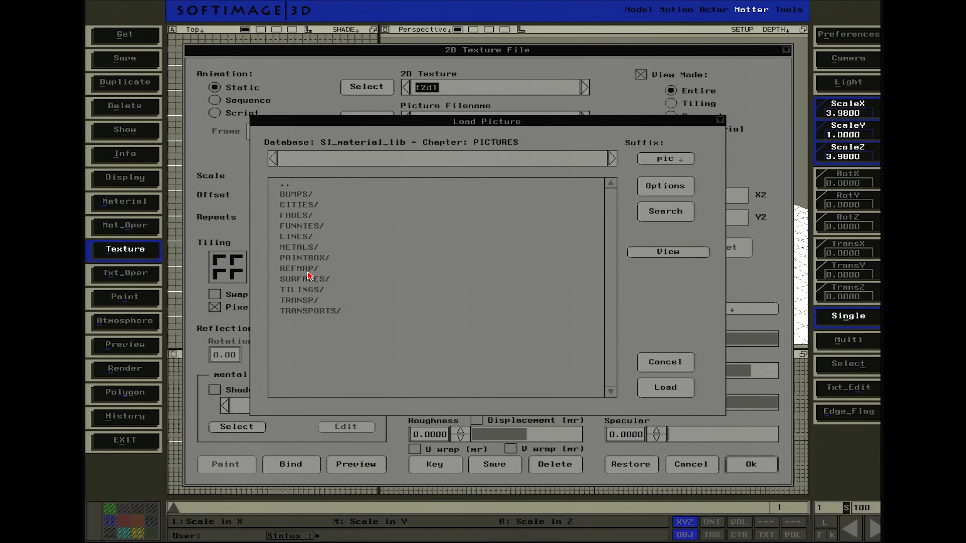
double_click(308, 290)
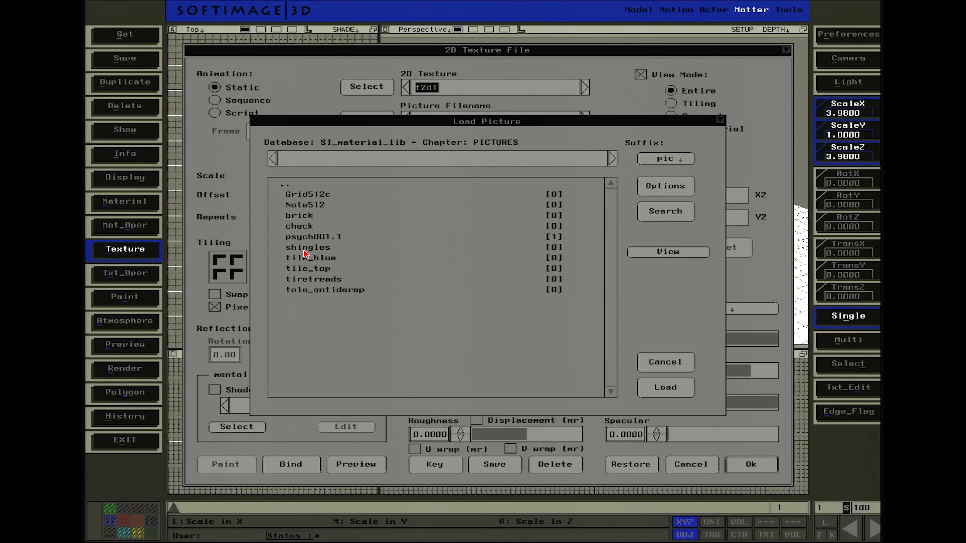
click(309, 226)
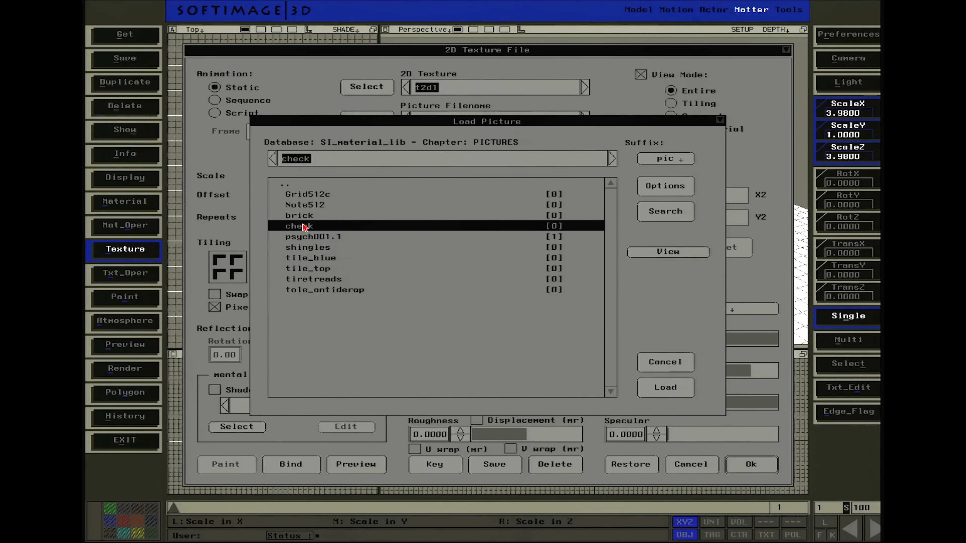
click(661, 394)
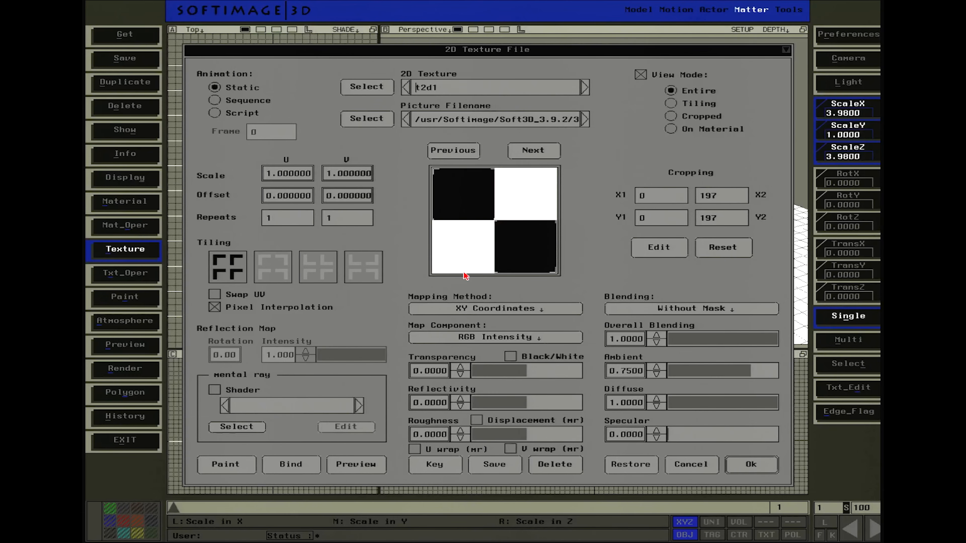
Map the floor's check texture with XZ Coordinates, repeat it 4 times in U and V, and accept the texture
click(499, 315)
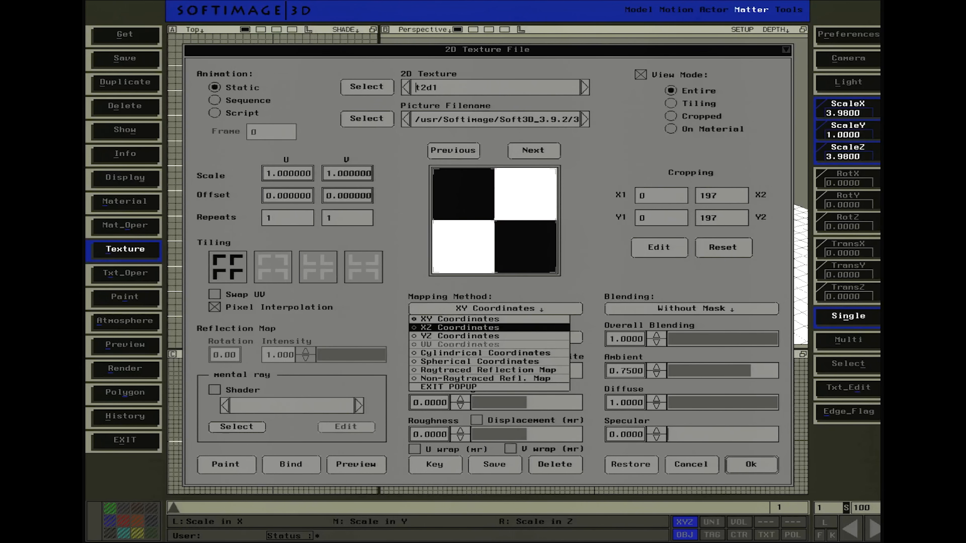
click(500, 326)
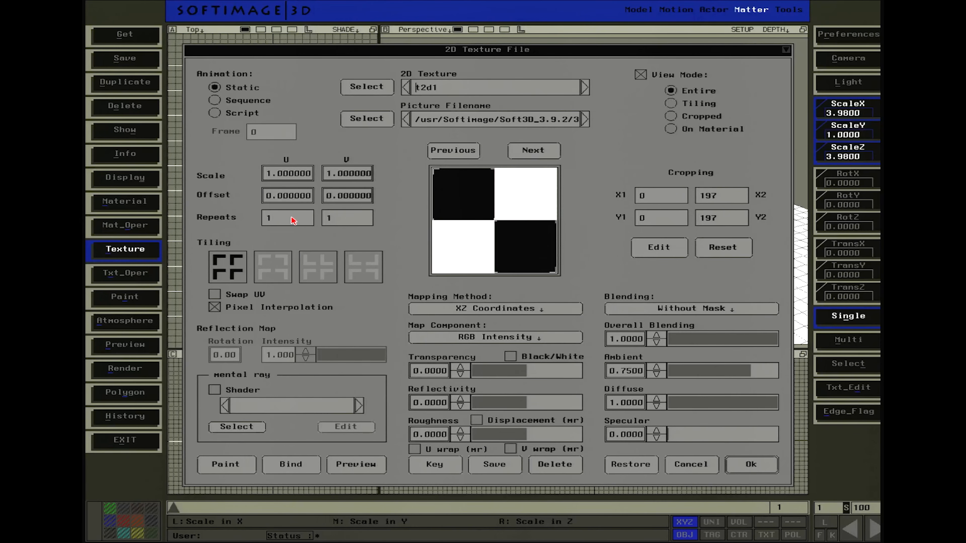
click(269, 219)
text(4)
key(Tab)
text(4)
key(Tab)
click(751, 465)
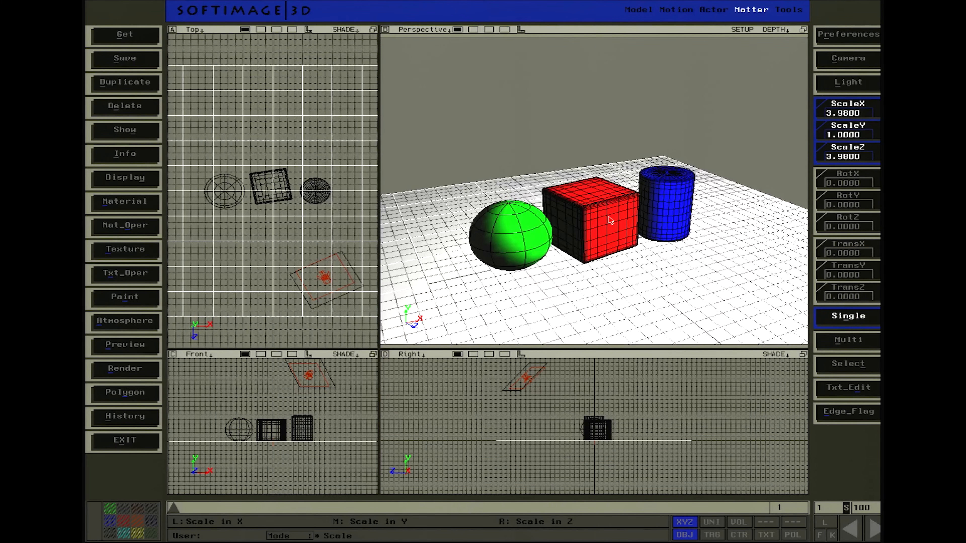
Rotate the red cube around its Y axis to about 2.86 degrees
key(space)
click(607, 221)
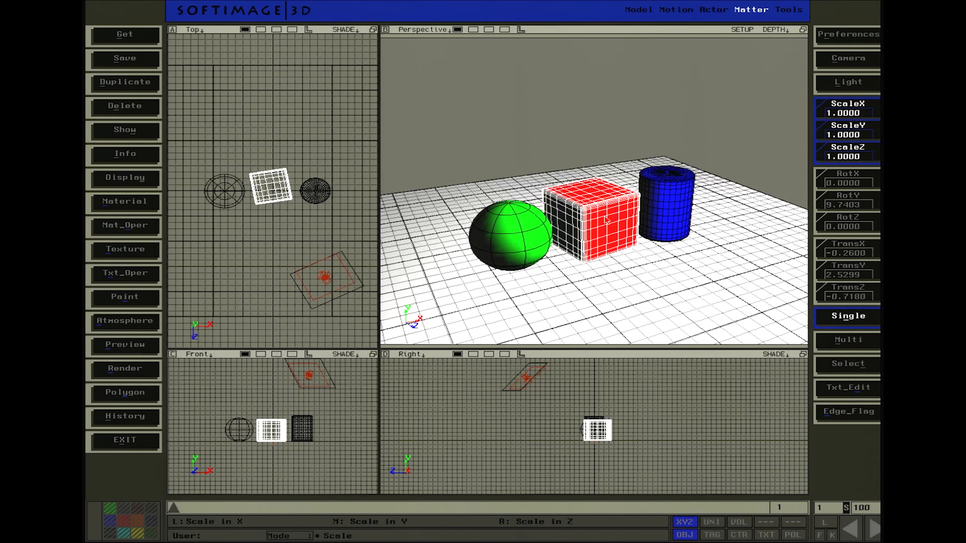
key(c)
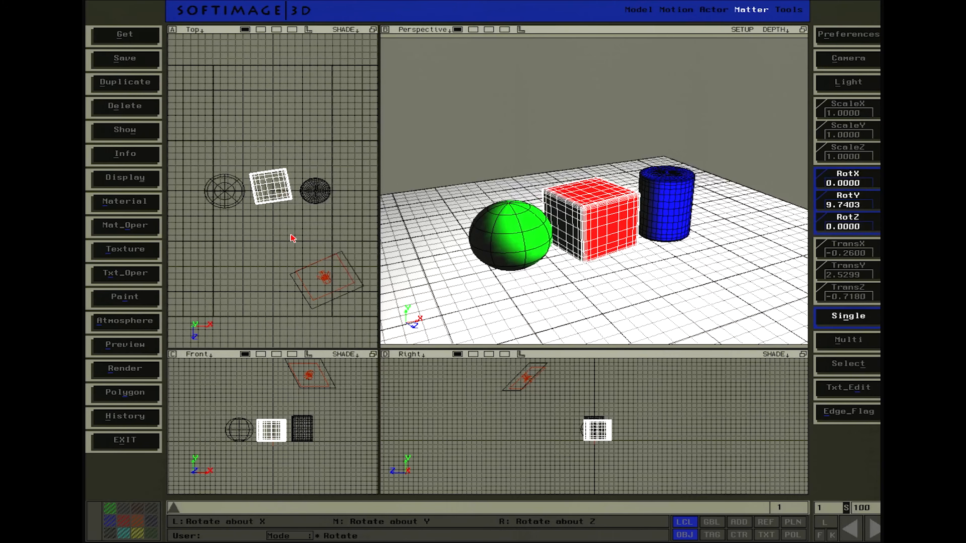
middle_drag(291, 233, 288, 238)
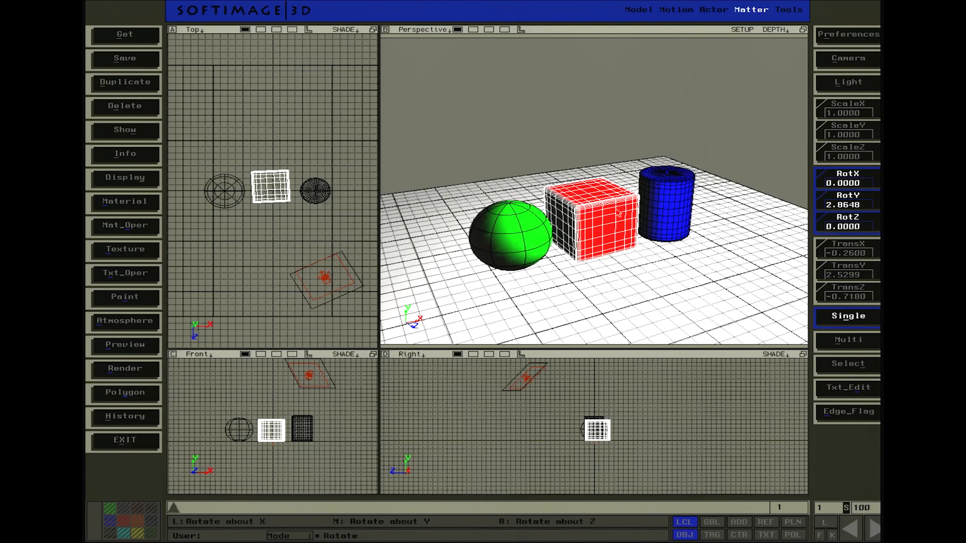
Widen the blue cylinder to about 2.49 in X and Z and move it to about X 6.13, Z 0.42
click(674, 203)
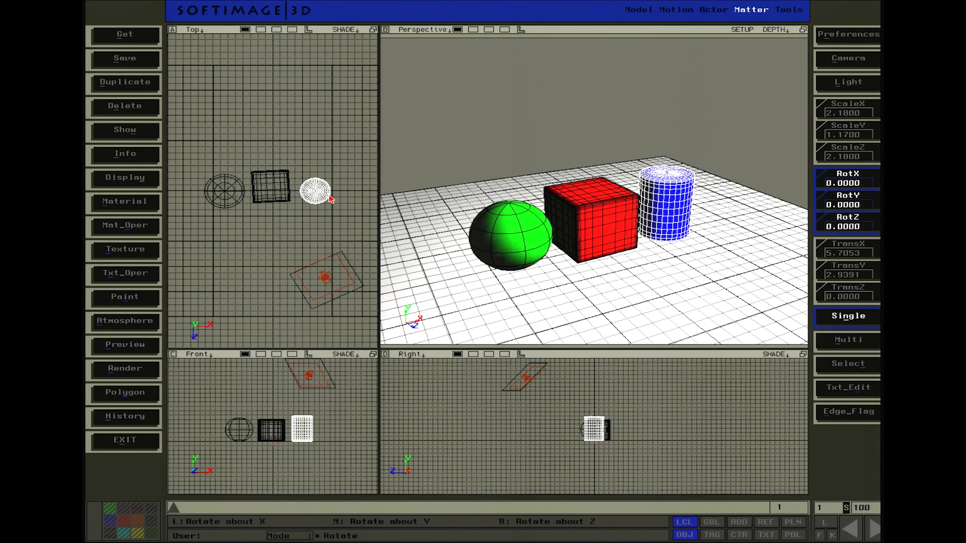
key(x)
drag(331, 198, 336, 199)
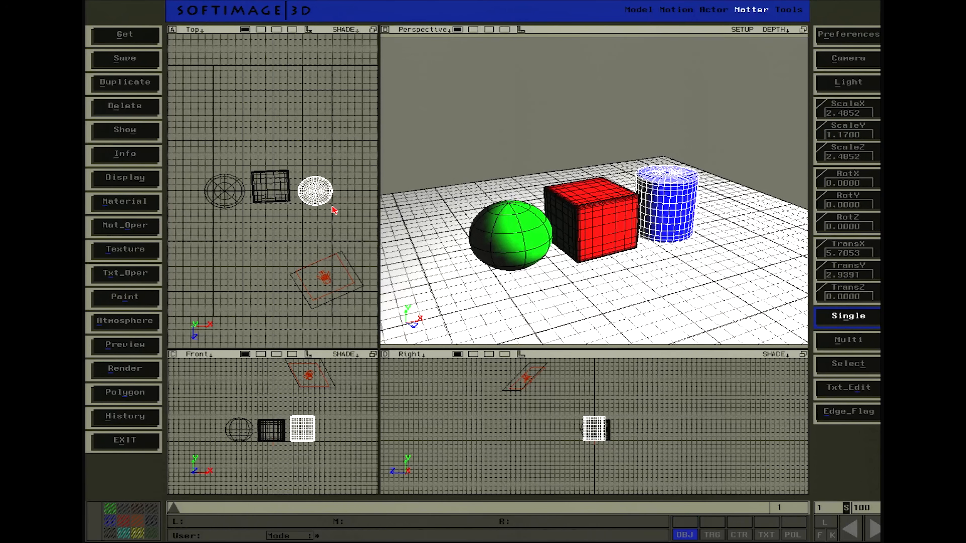
key(v)
drag(336, 214, 338, 217)
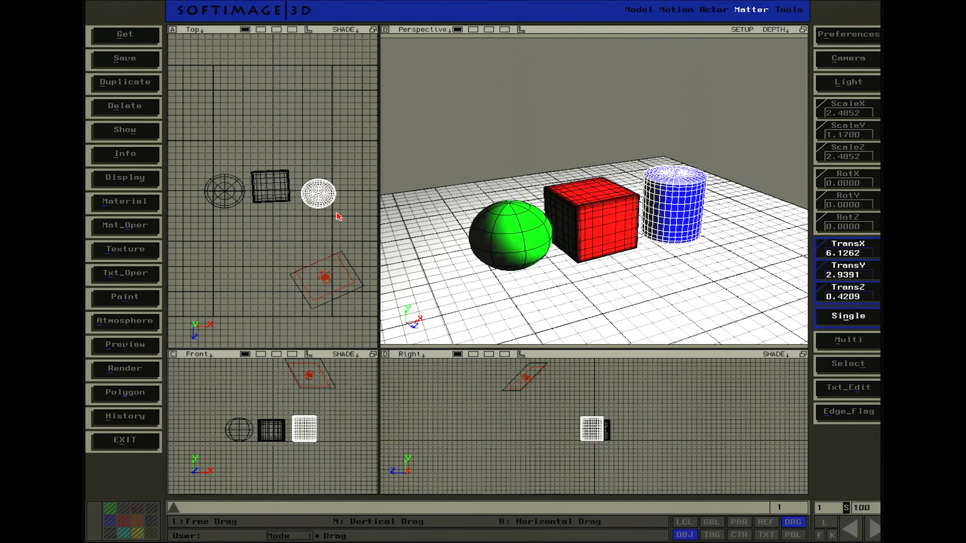
Move the green sphere slightly forward and away from the cube, and deselect it
key(space)
click(530, 223)
key(Escape)
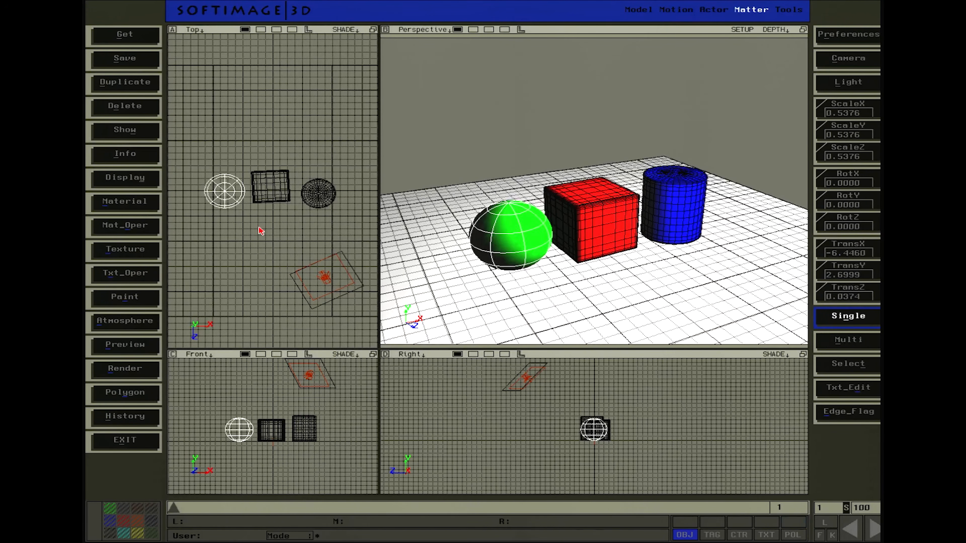
key(t)
drag(258, 231, 255, 231)
key(space)
click(517, 224)
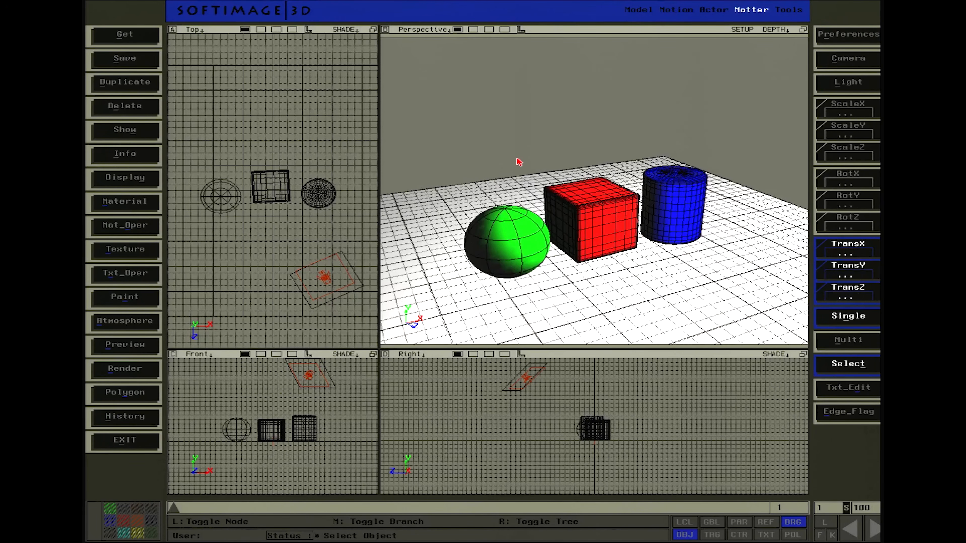
key(Escape)
Examine the render setup and its options with mental ray 2.1 as the rendering type, leaving without accepting
click(135, 368)
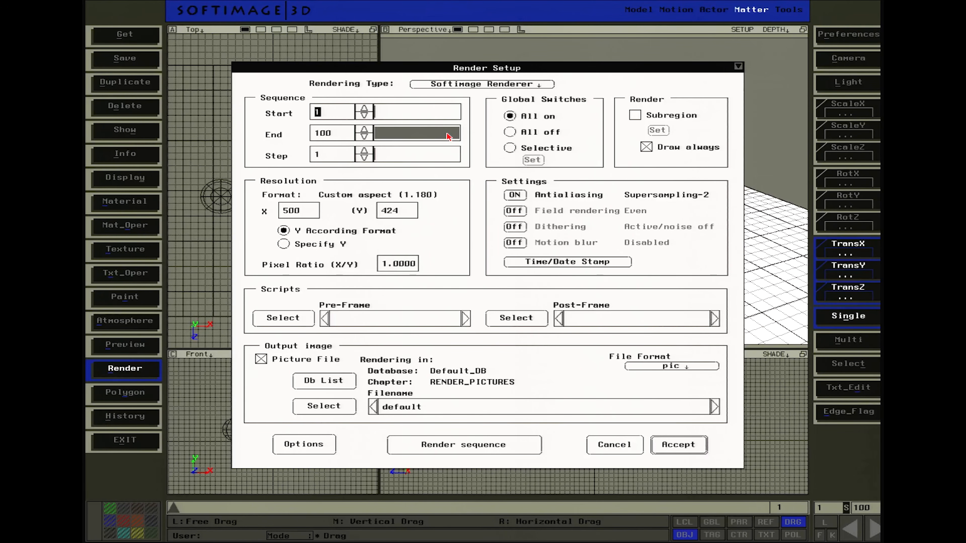
click(460, 85)
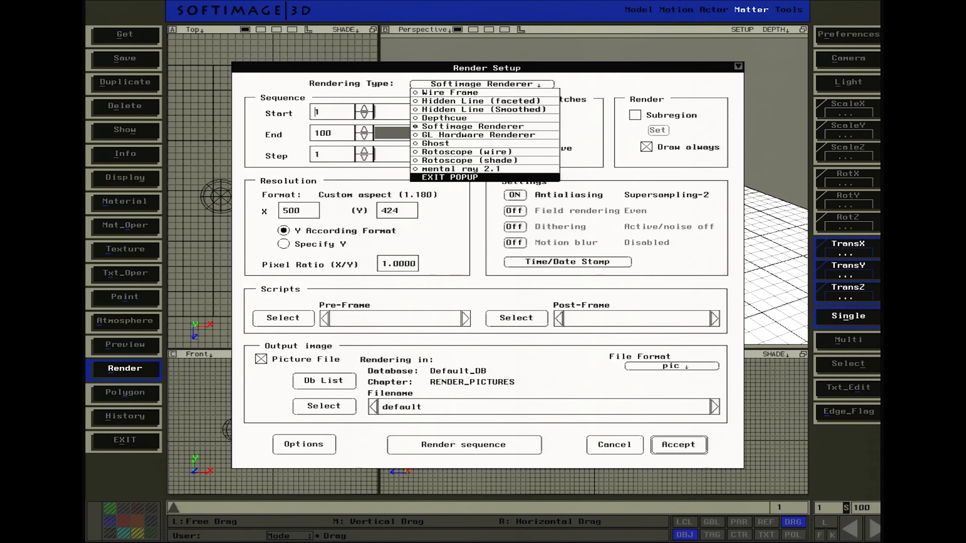
click(457, 169)
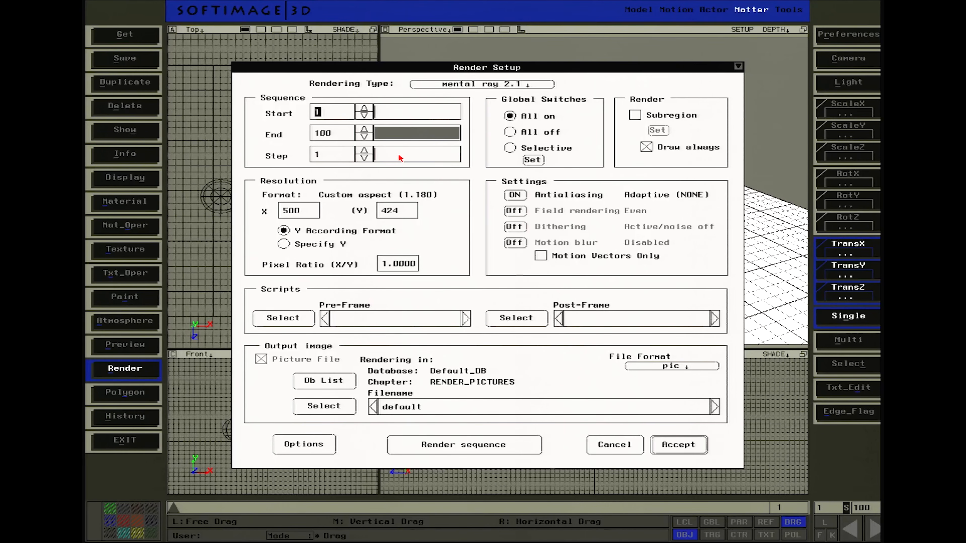
click(305, 443)
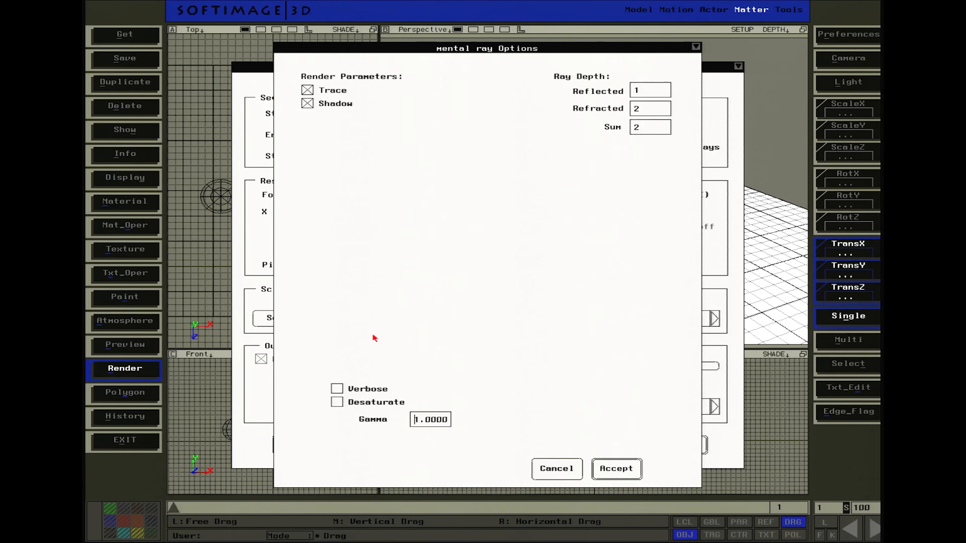
click(563, 468)
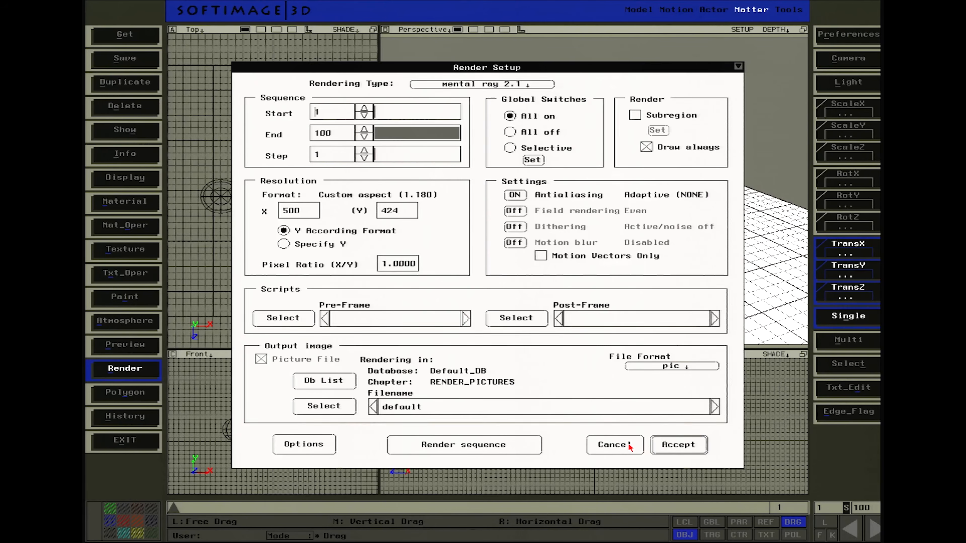
click(620, 446)
Check the preview setup and preview-render the whole scene with the checkered floor
click(131, 347)
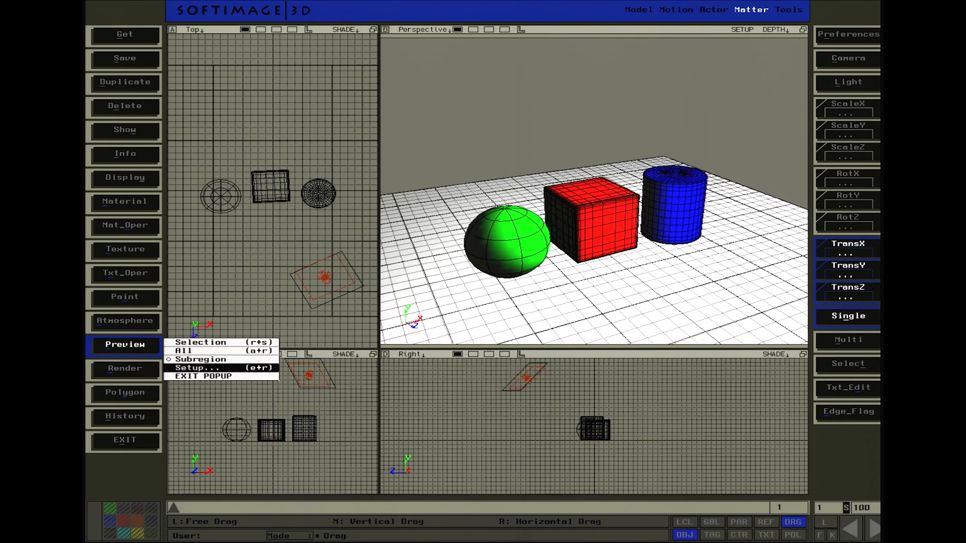
click(198, 368)
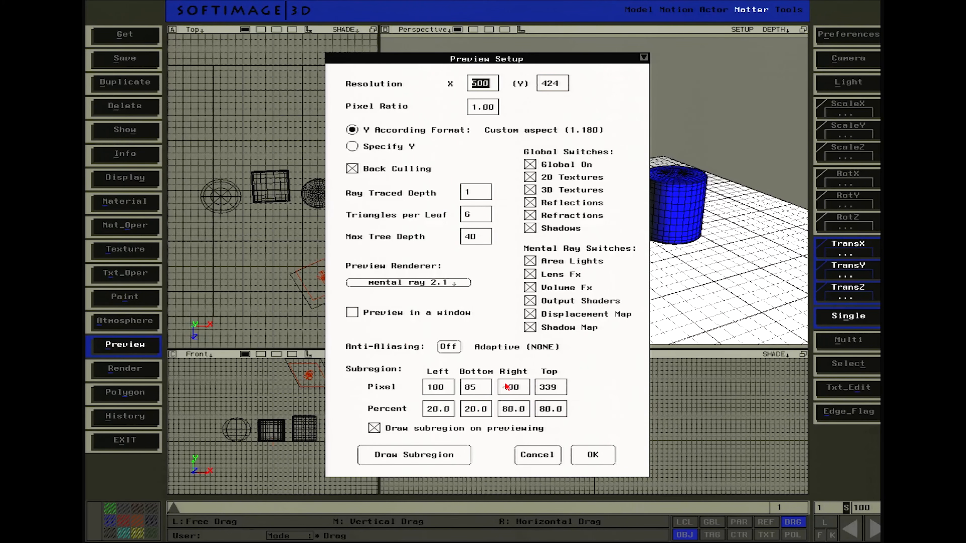
click(592, 456)
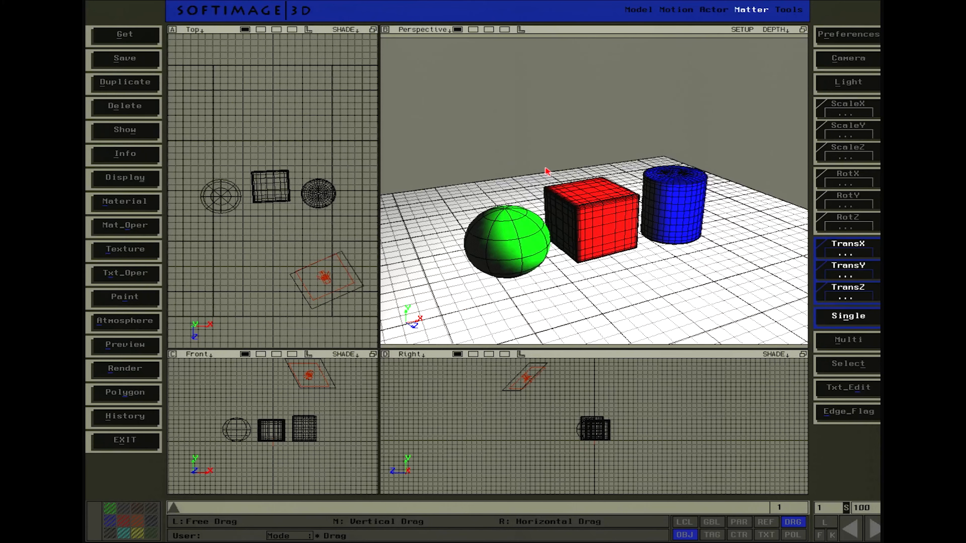
click(131, 346)
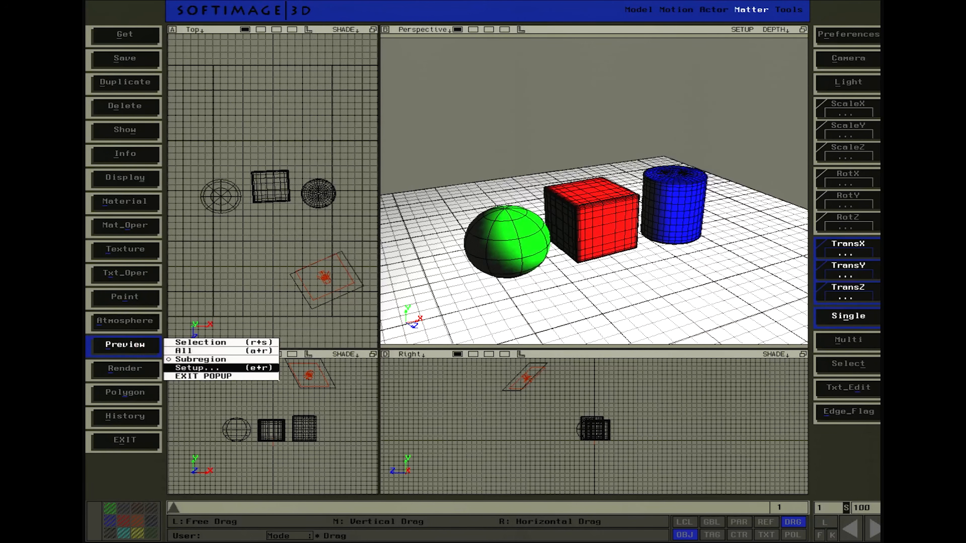
click(198, 350)
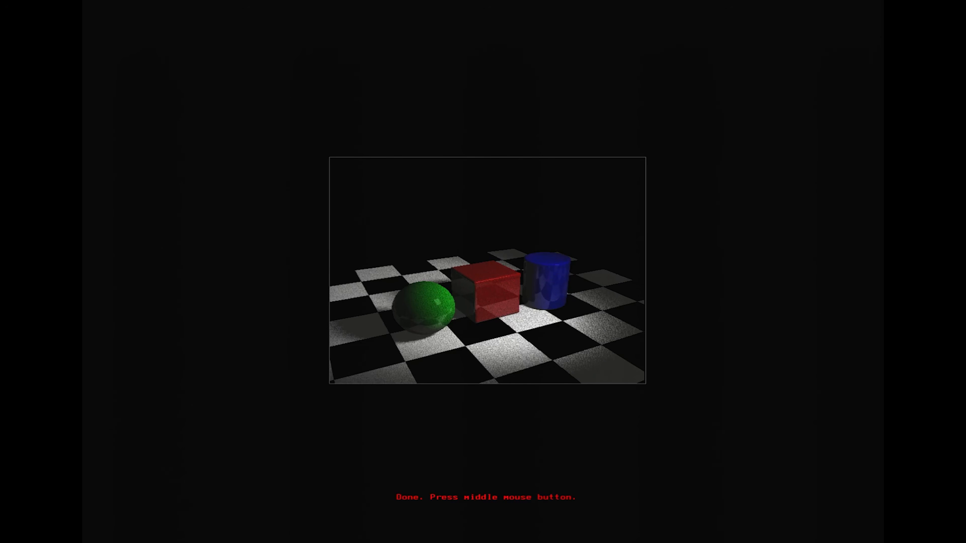
middle_click(118, 346)
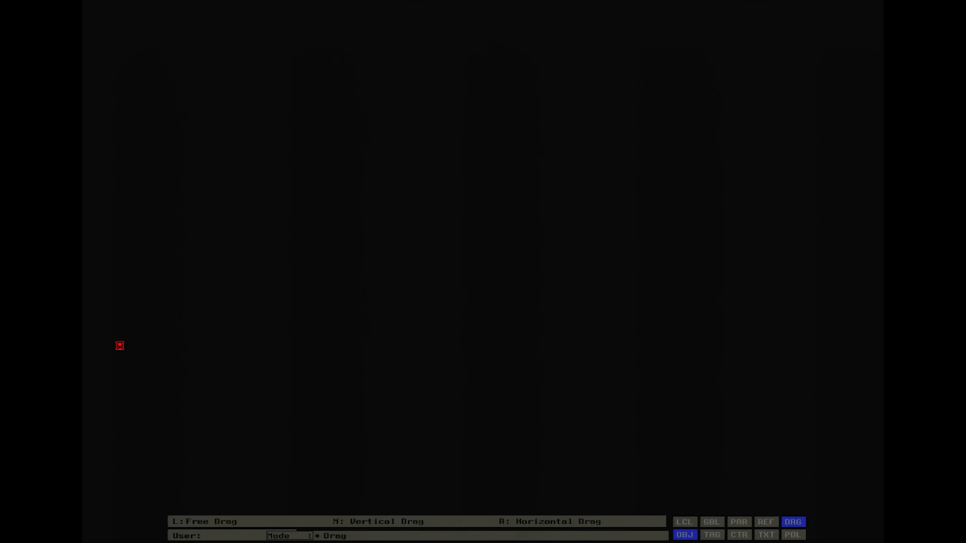
Set the preview resolution to 1280 by 720 and select mental ray 2.1 as the preview renderer
click(130, 349)
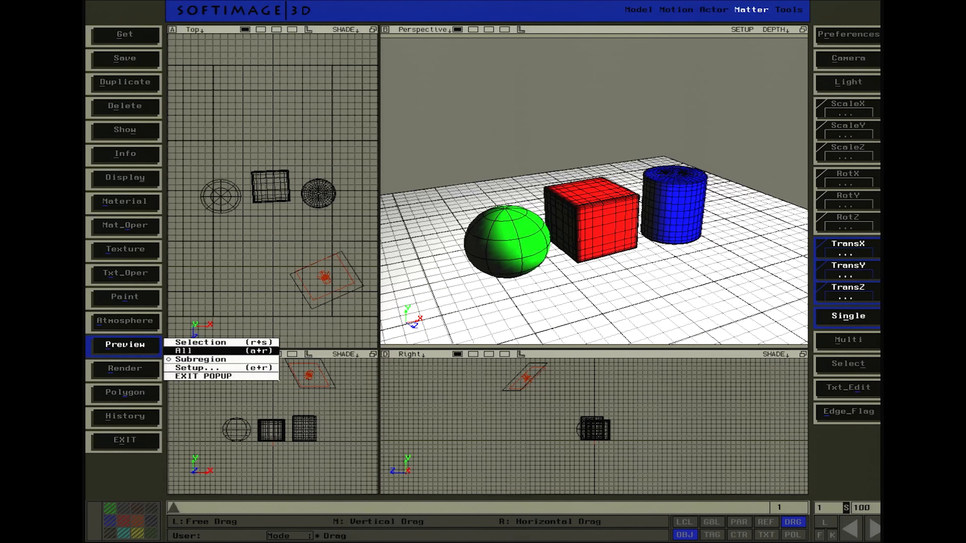
click(198, 368)
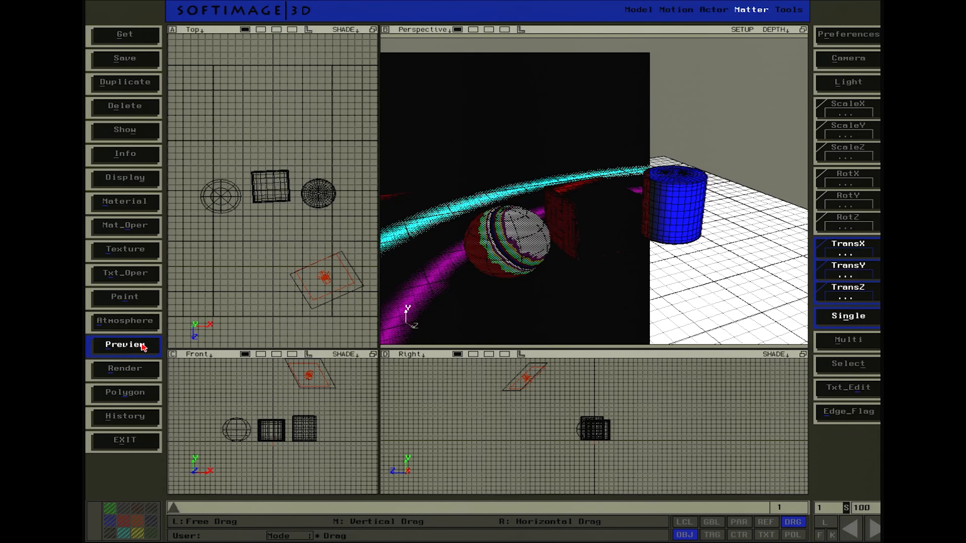
click(495, 86)
drag(495, 87, 467, 89)
text(1280)
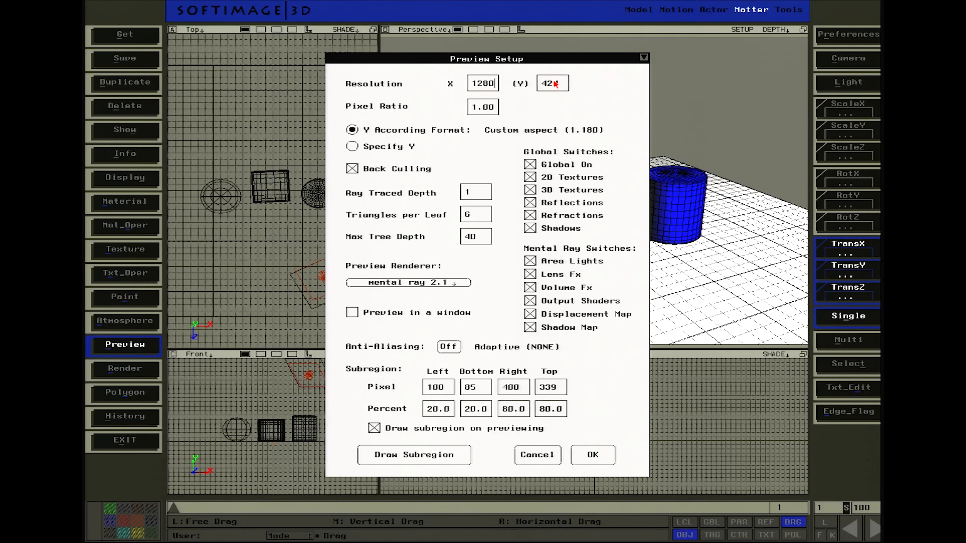
drag(556, 83, 544, 81)
key(BackSpace)
text(720)
key(Tab)
click(410, 284)
click(410, 300)
Activate mental ray antialiasing for the preview with min samples 0 and max samples 2
click(449, 346)
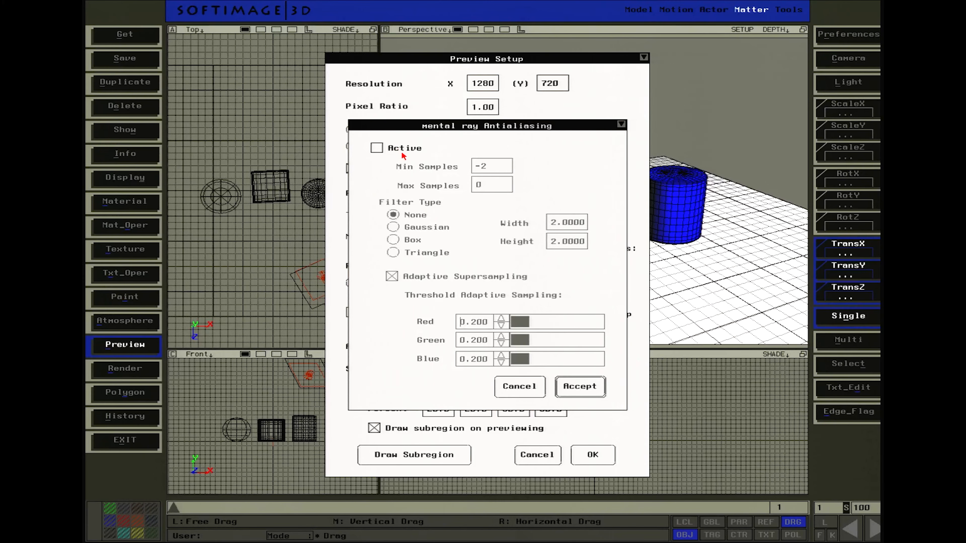
click(377, 148)
drag(493, 166, 474, 169)
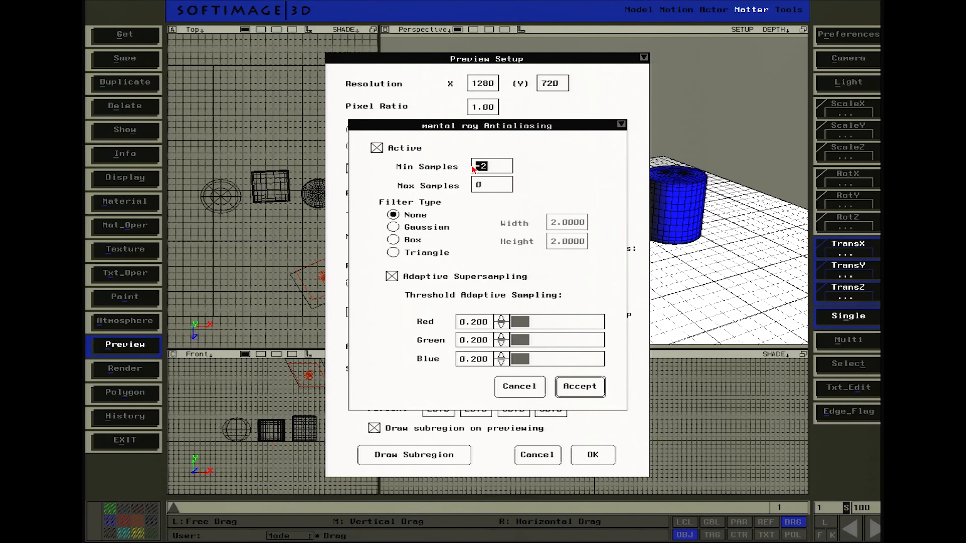
text(0)
key(Tab)
key(Return)
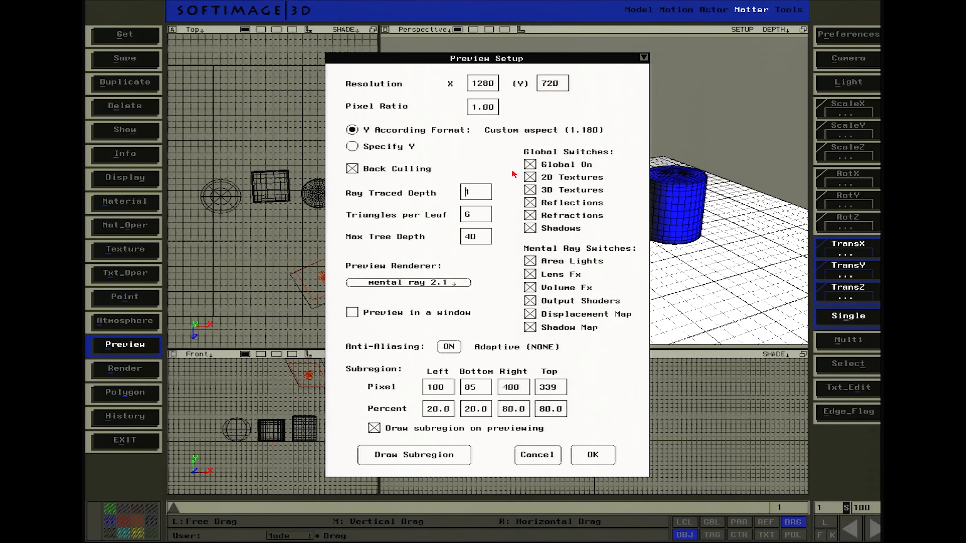
Set the antialiasing filter to Triangle and the red, green and blue thresholds to 0.1, and accept the preview setup
click(450, 348)
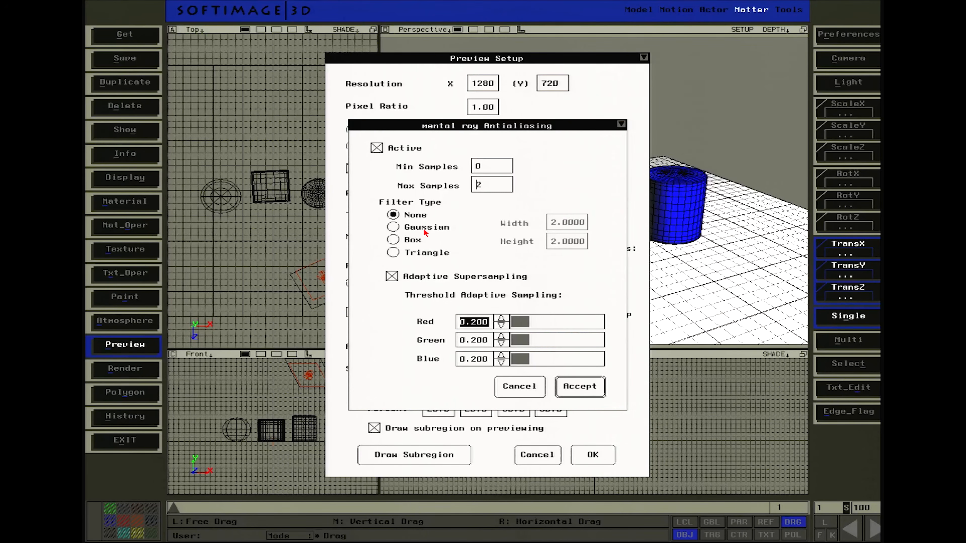
click(404, 256)
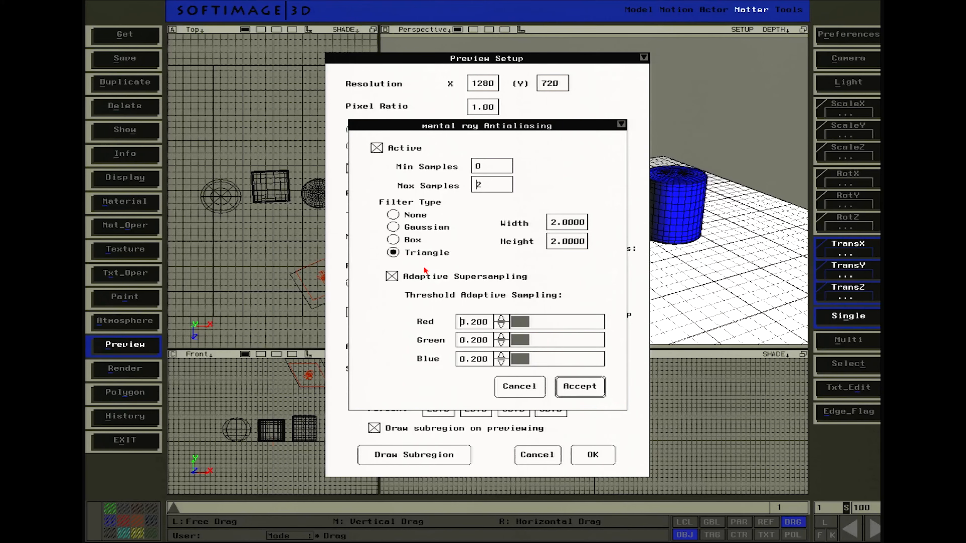
drag(492, 327, 453, 326)
text(.1)
key(Tab)
text(.1)
key(Tab)
text(.1)
key(Tab)
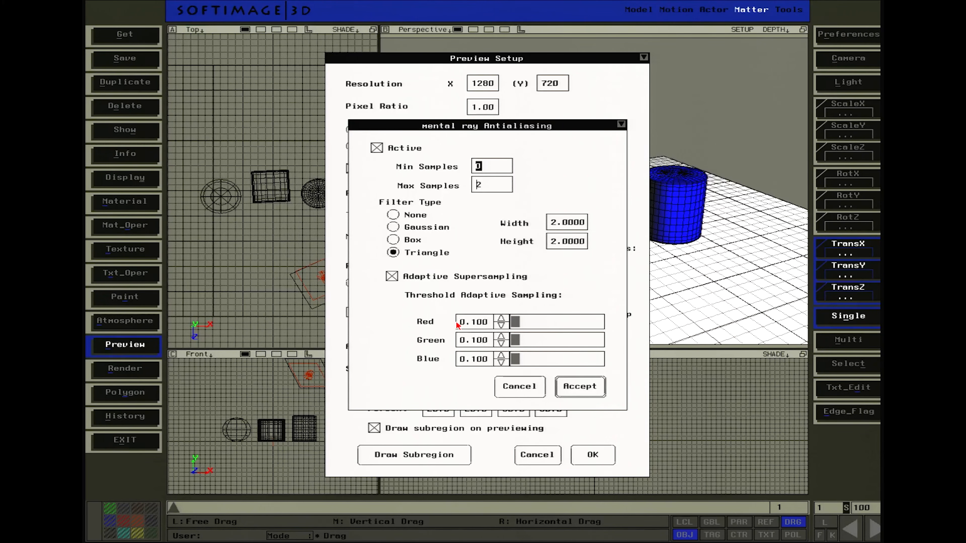
click(579, 387)
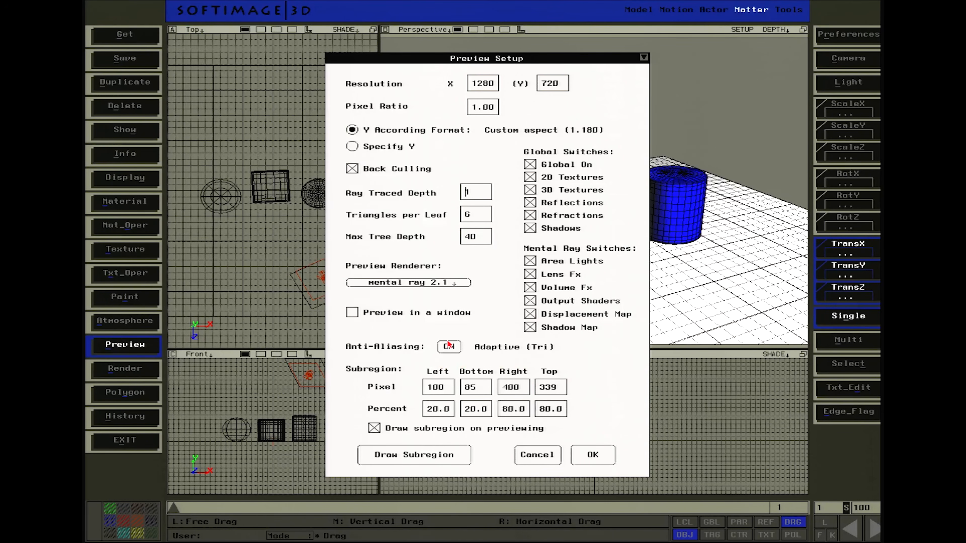
click(605, 456)
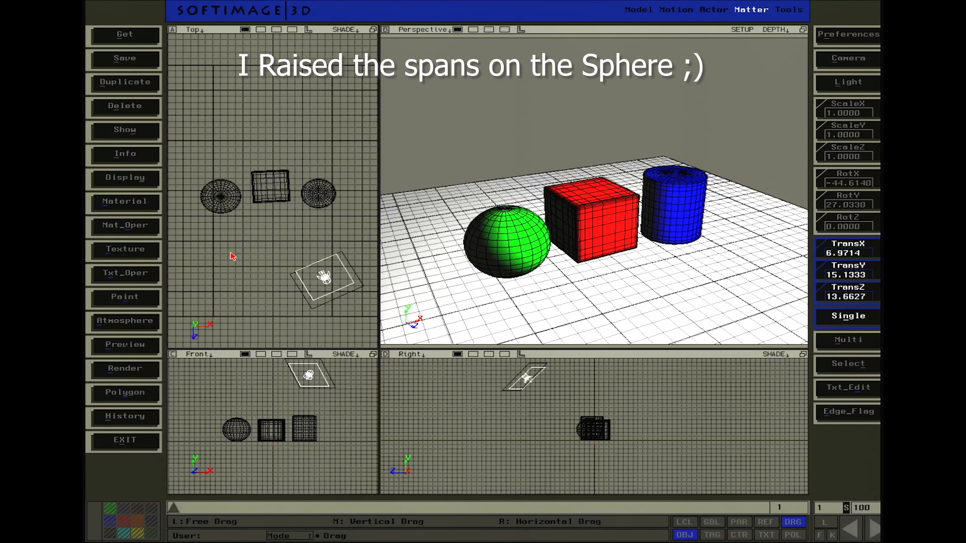
Select the floor grid and set its local 2D checker texture to repeat 5 times in U and V
key(space)
click(400, 222)
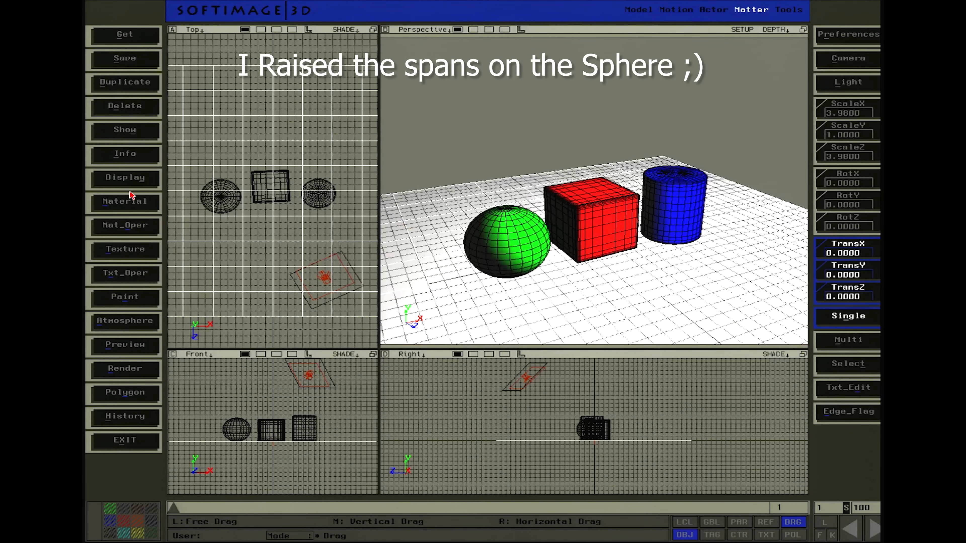
click(133, 250)
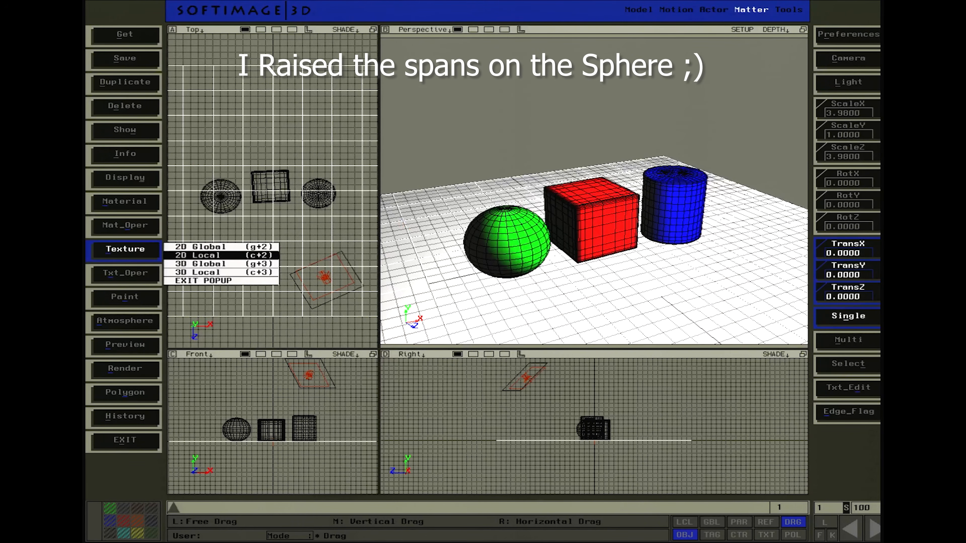
click(221, 255)
click(267, 218)
text(5)
key(Tab)
text(5)
key(Return)
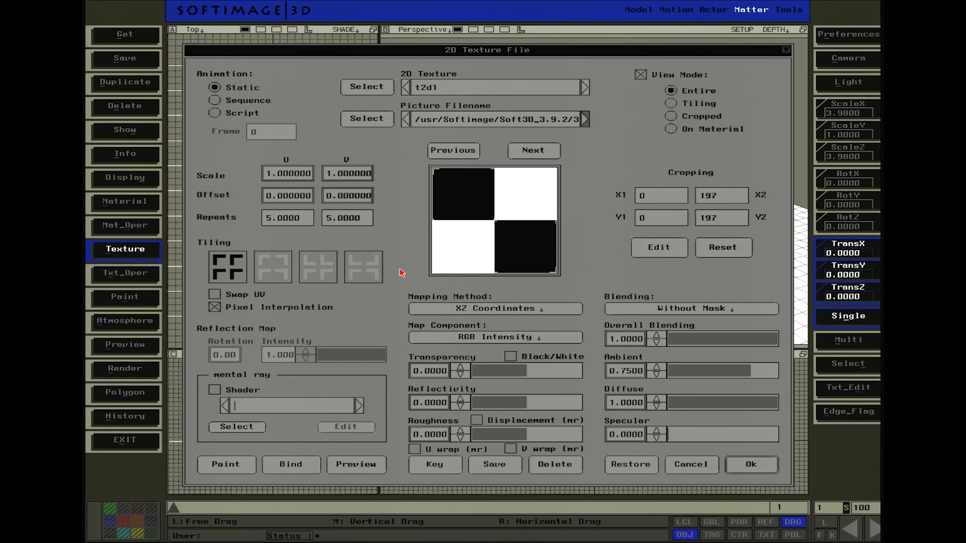
click(735, 461)
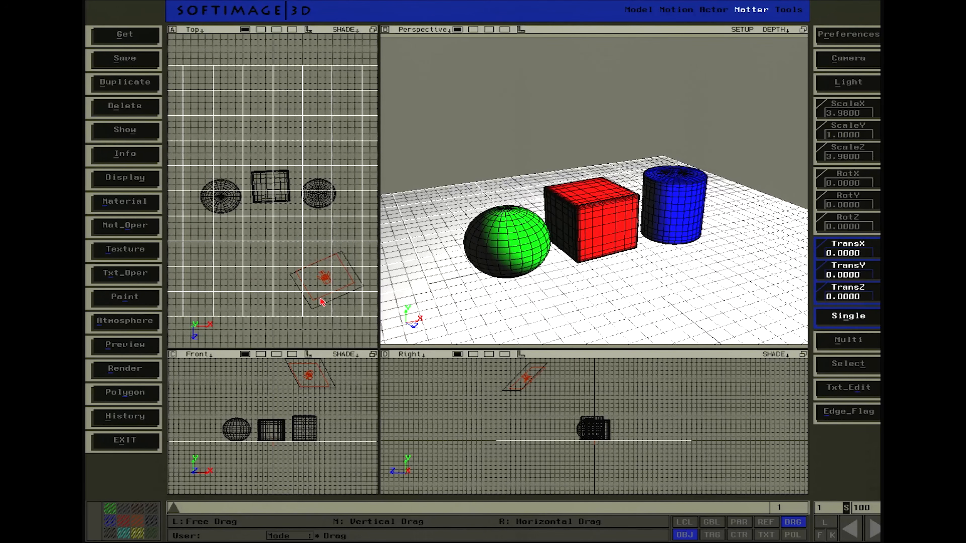
Preview-render the whole scene with the antialiased settings and the repeated floor checks, and close the finished image
click(148, 344)
click(183, 351)
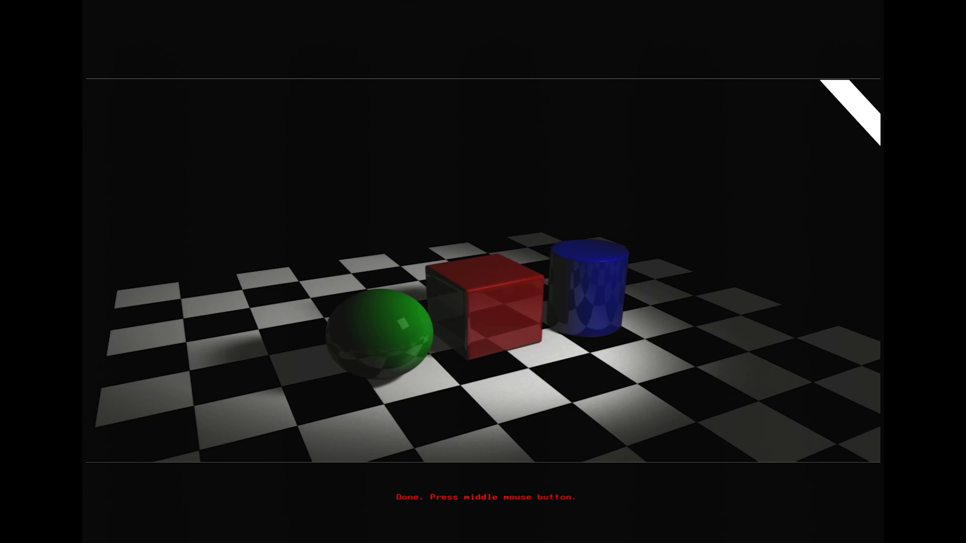
middle_click(378, 80)
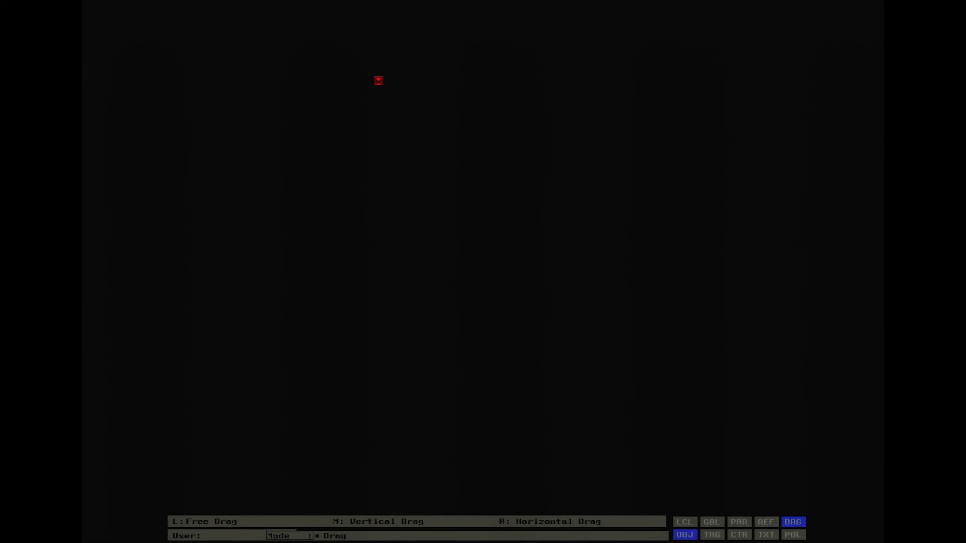
Save the scene as Basic_3_Items_00, copying the external texture picture into the database
click(147, 61)
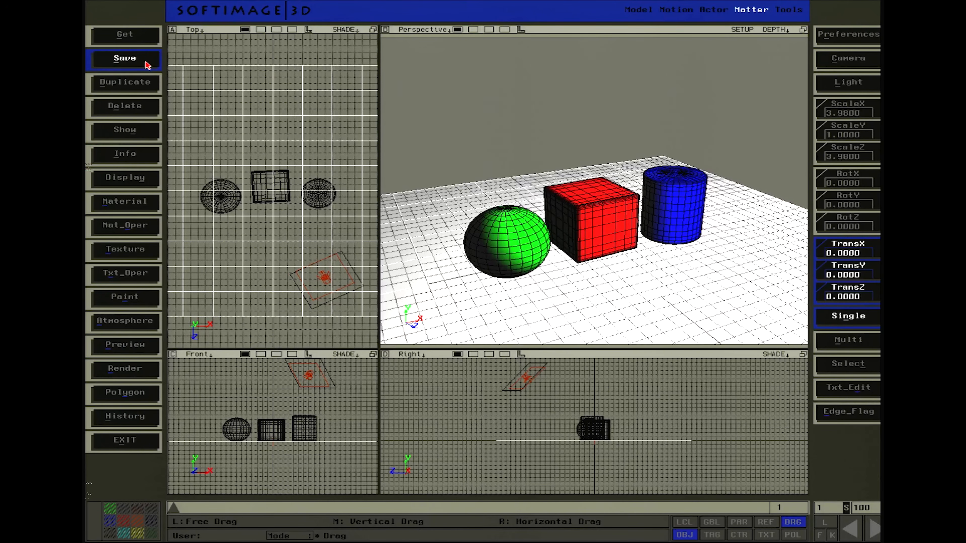
click(197, 55)
drag(405, 285, 364, 285)
text(Basic)
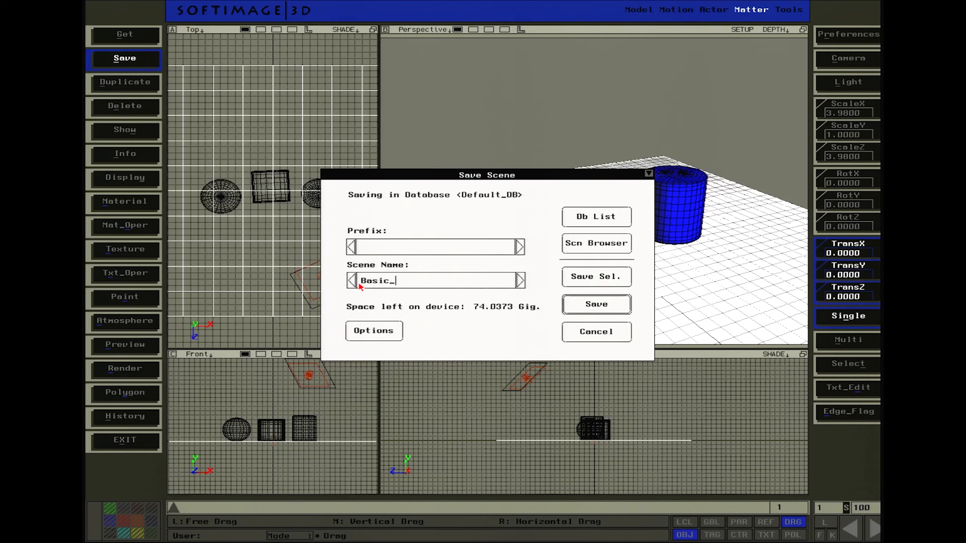
text(_3_Items_00)
click(601, 310)
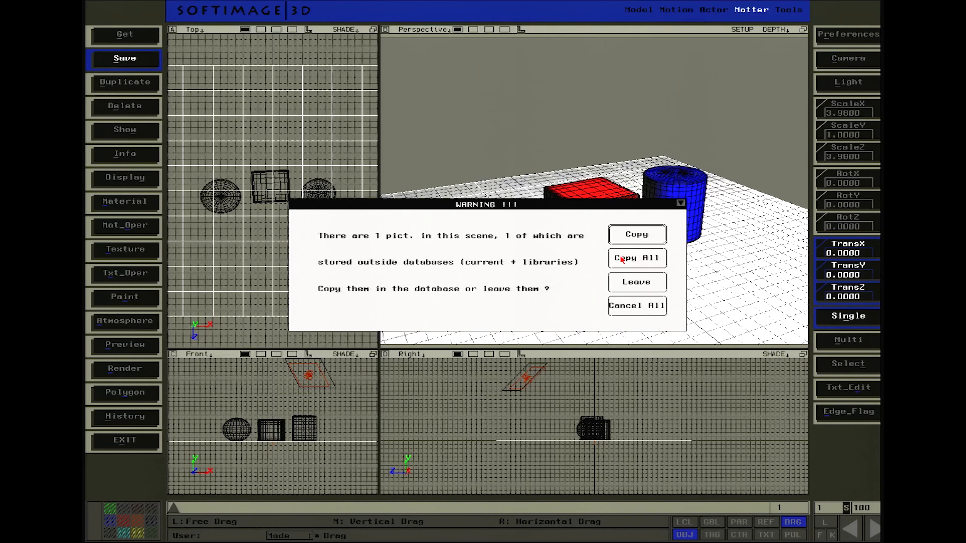
click(637, 235)
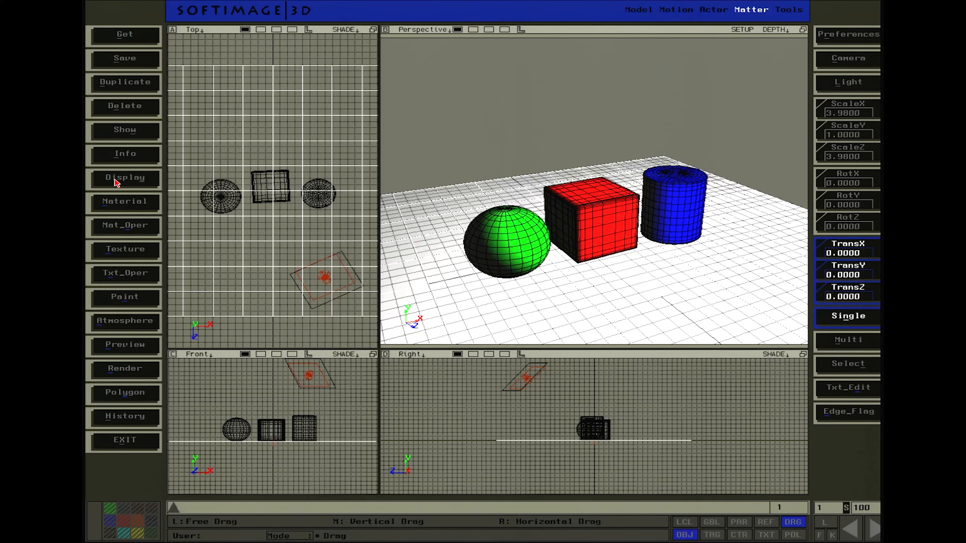
Exit SOFTIMAGE 3D, log out of the desktop and shut down the system
click(146, 447)
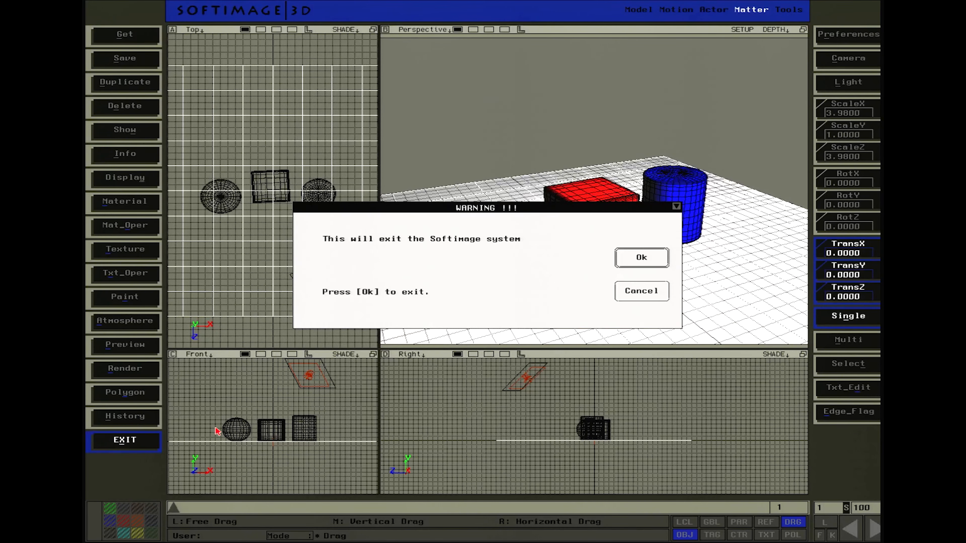
click(641, 257)
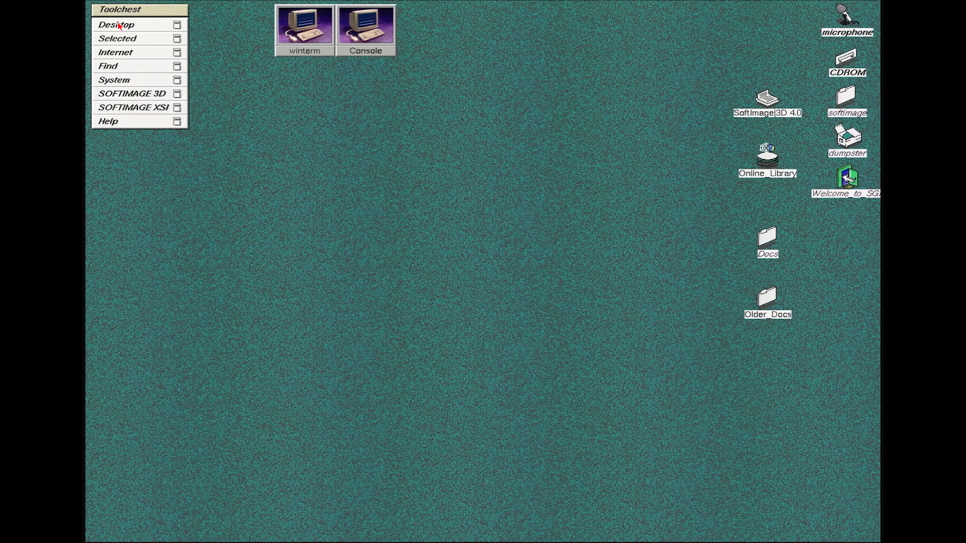
click(119, 26)
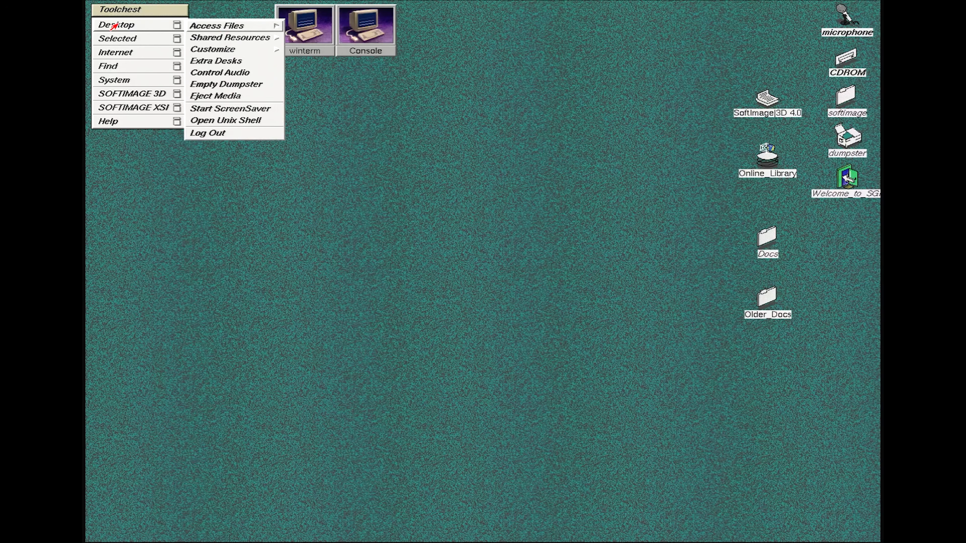
click(216, 137)
click(254, 146)
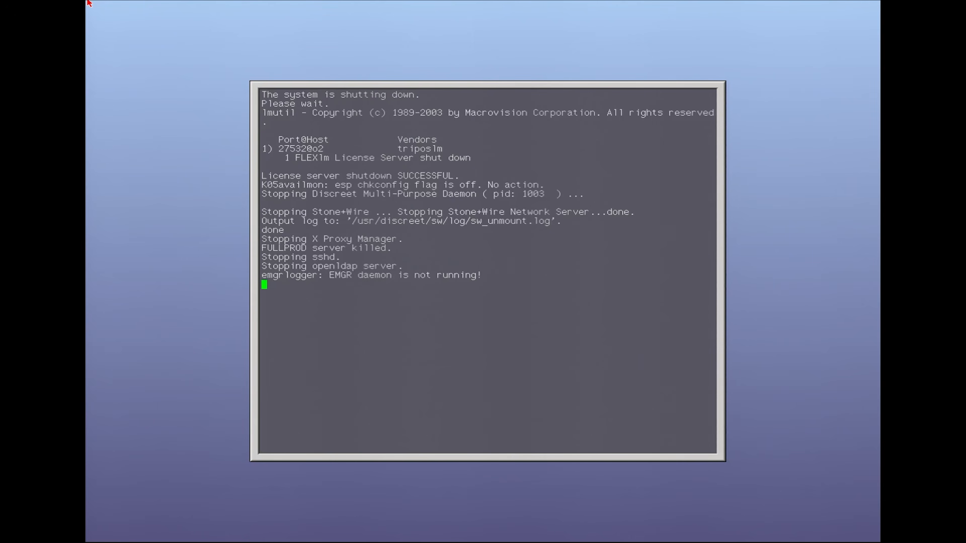